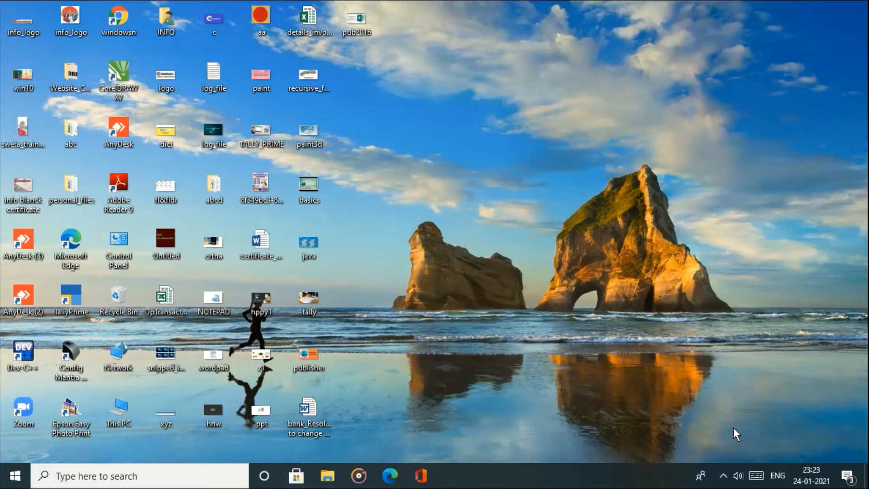
- Launch Excel 2016 from the Microsoft Office 2016 folder in the Start menu
click(15, 476)
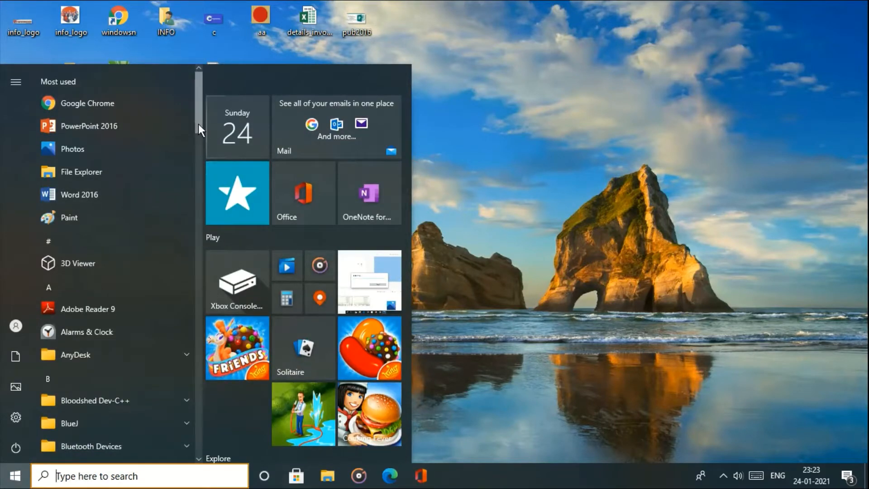
drag(199, 127, 200, 288)
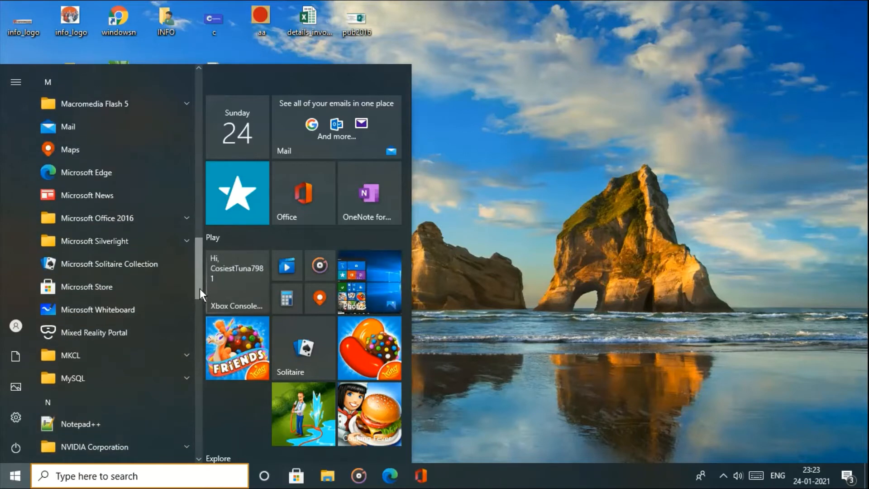
click(133, 222)
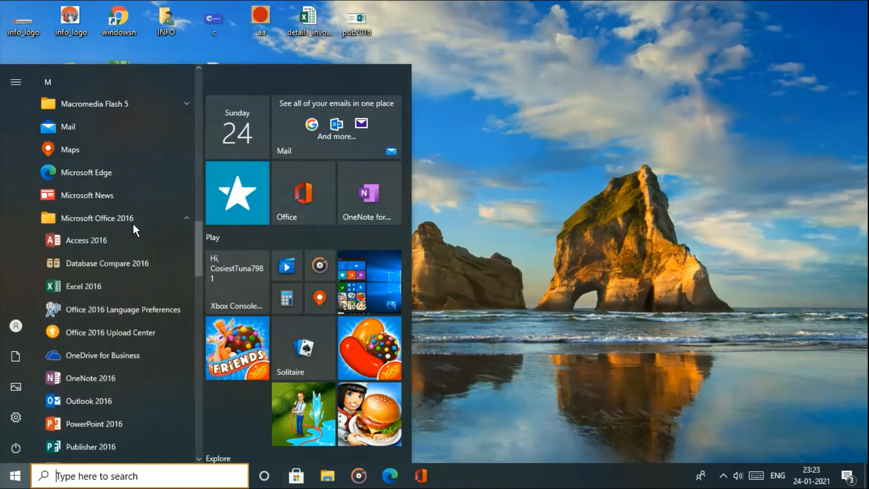
click(126, 286)
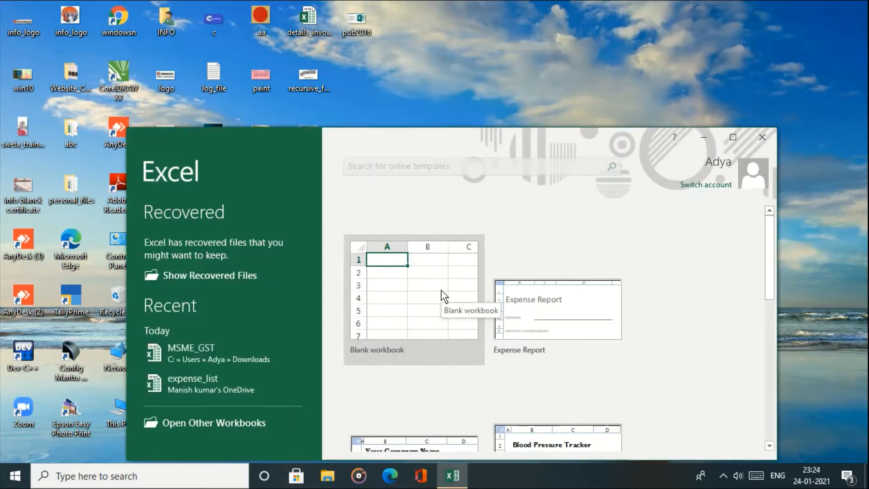
- Maximize the Excel start window and create a new Blank workbook
click(737, 142)
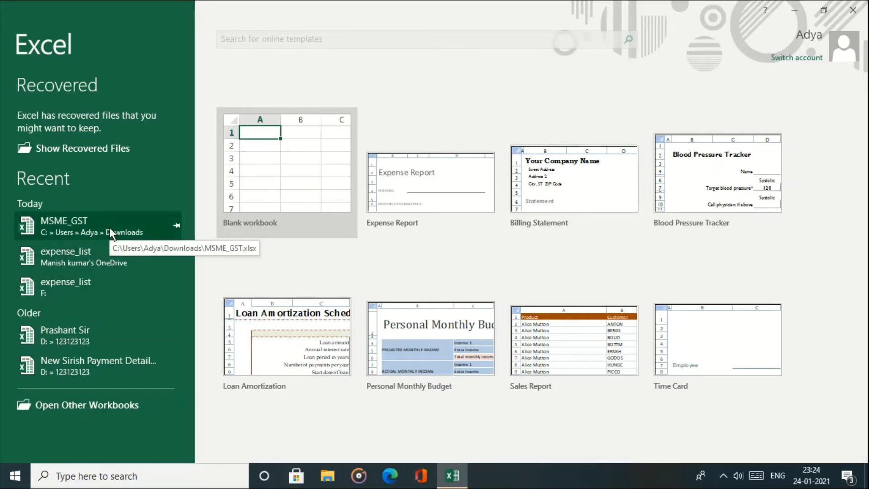
click(299, 164)
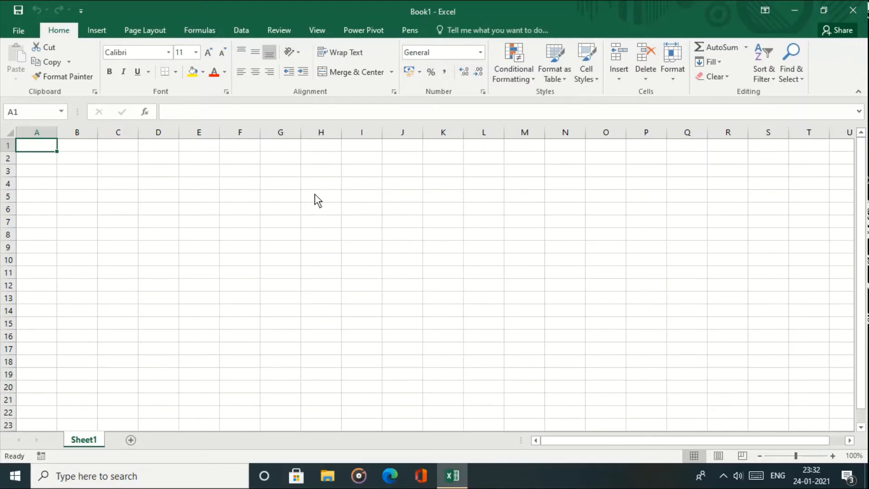
click(290, 200)
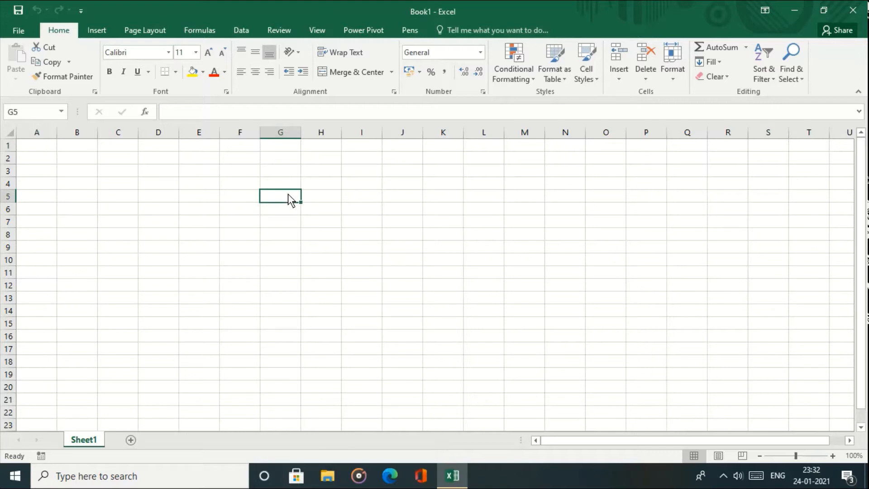
click(381, 215)
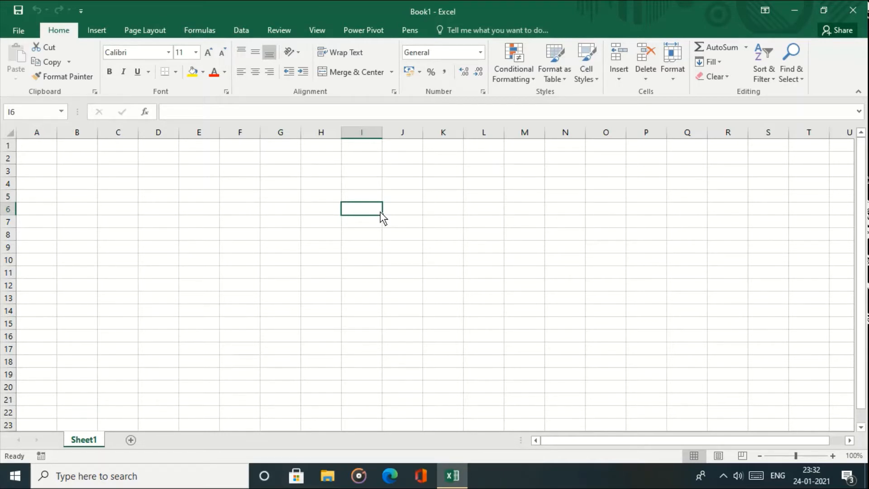
click(258, 209)
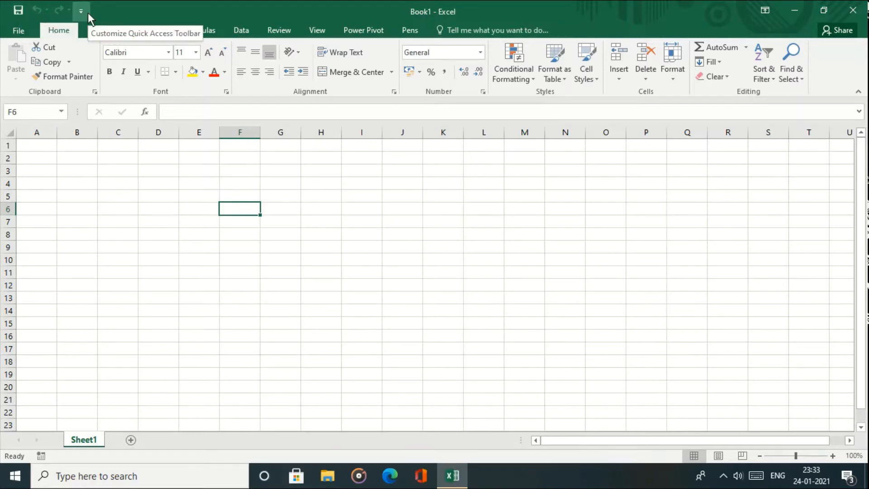
click(27, 26)
click(26, 26)
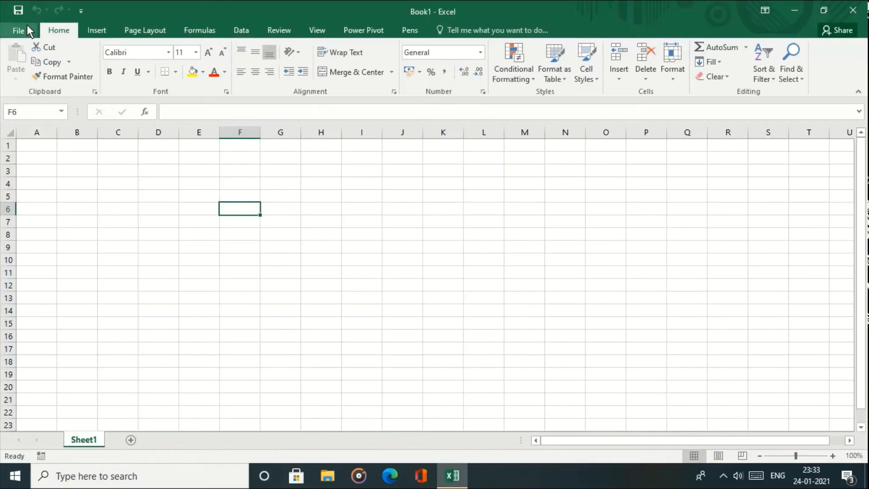
click(97, 35)
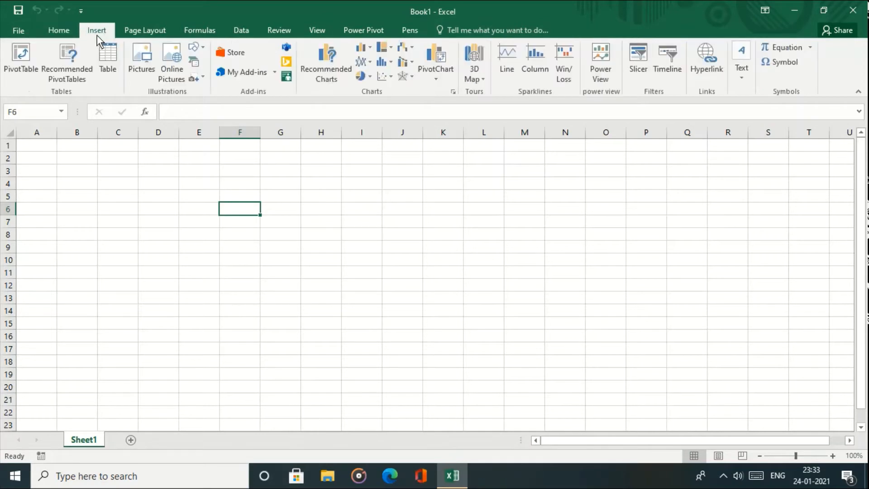
click(133, 33)
click(182, 33)
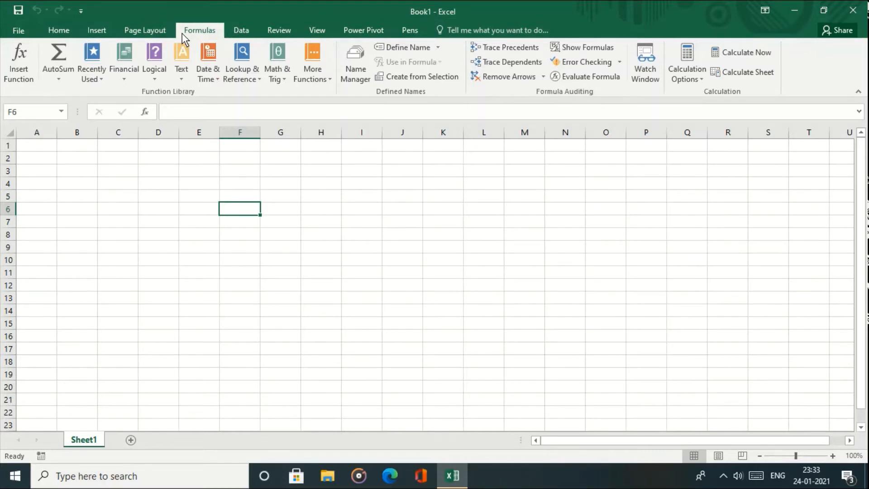
click(53, 32)
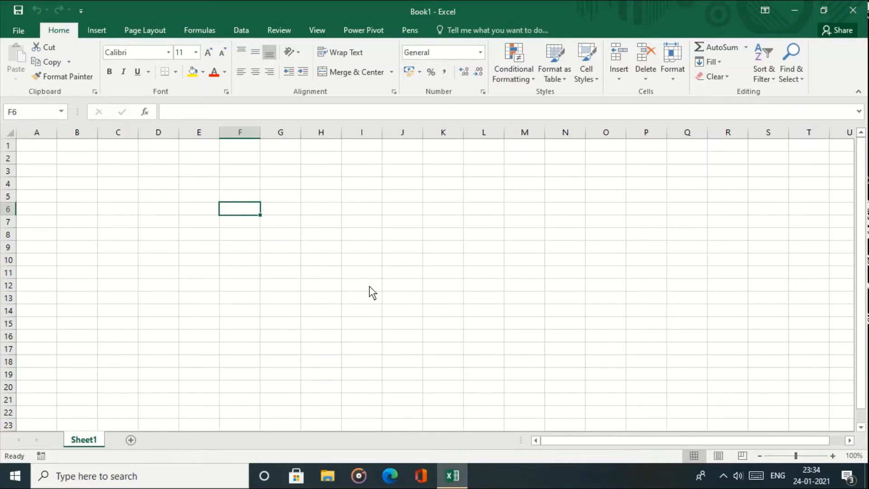
click(492, 281)
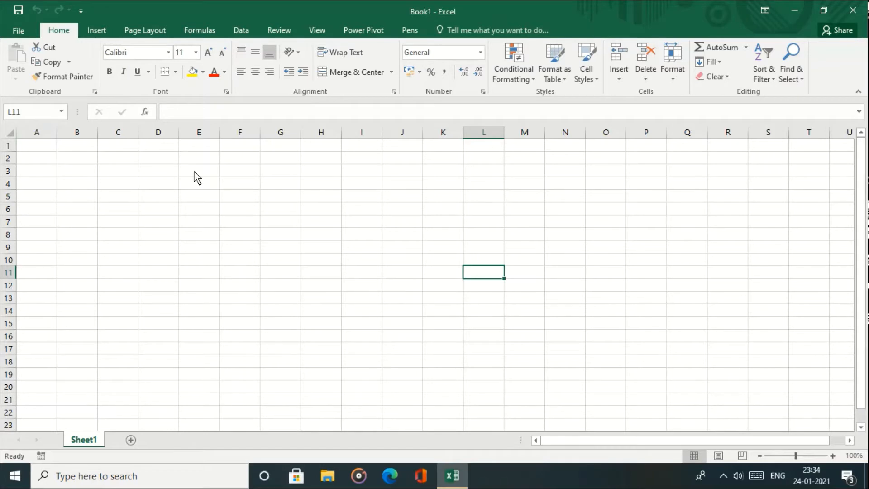
click(203, 278)
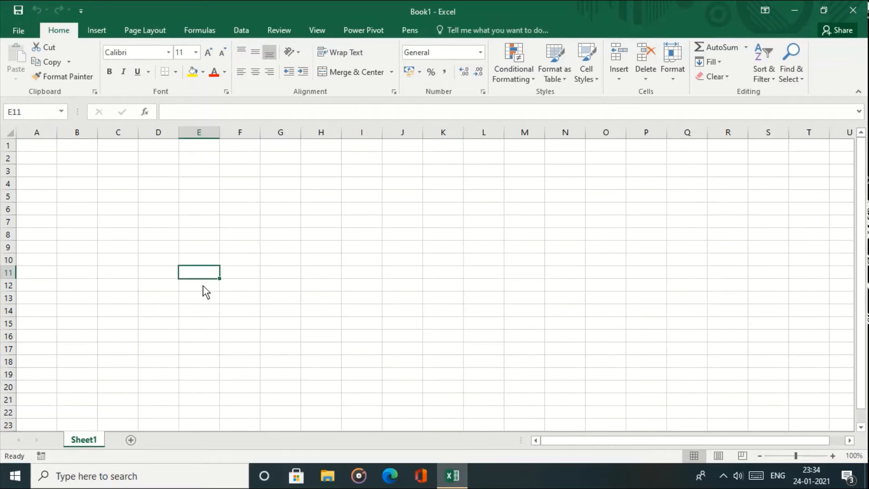
click(203, 286)
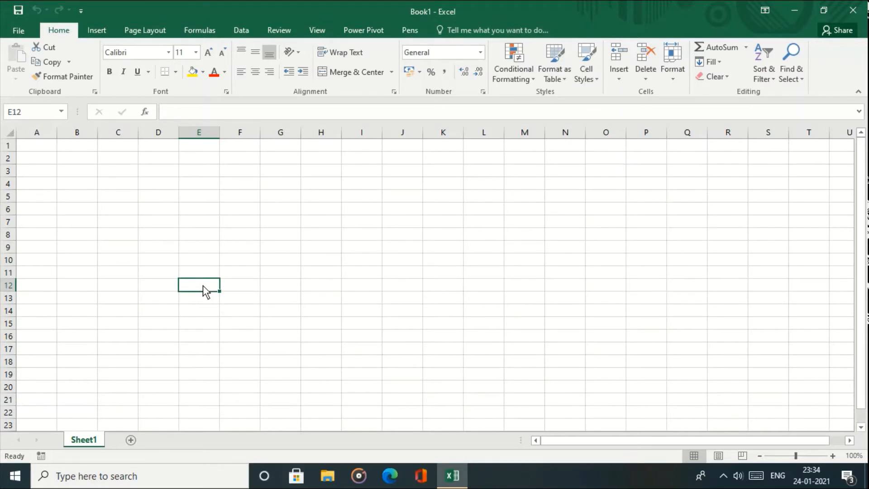
click(395, 314)
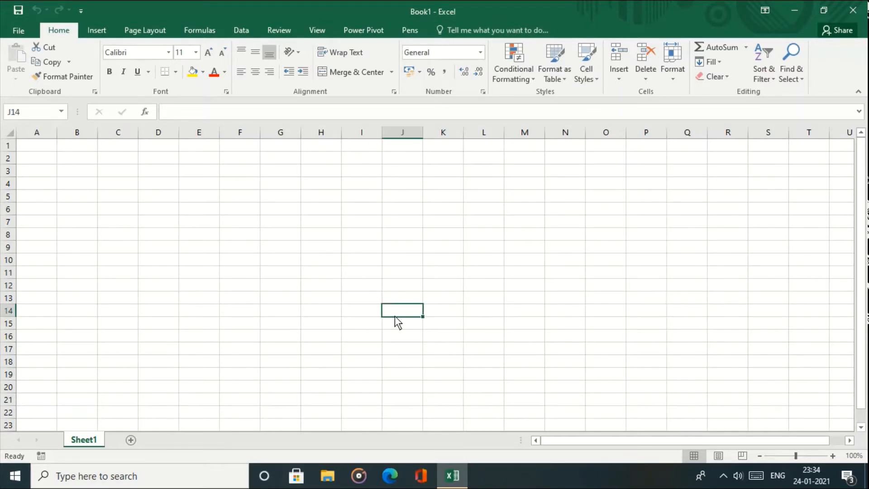
click(524, 335)
click(637, 338)
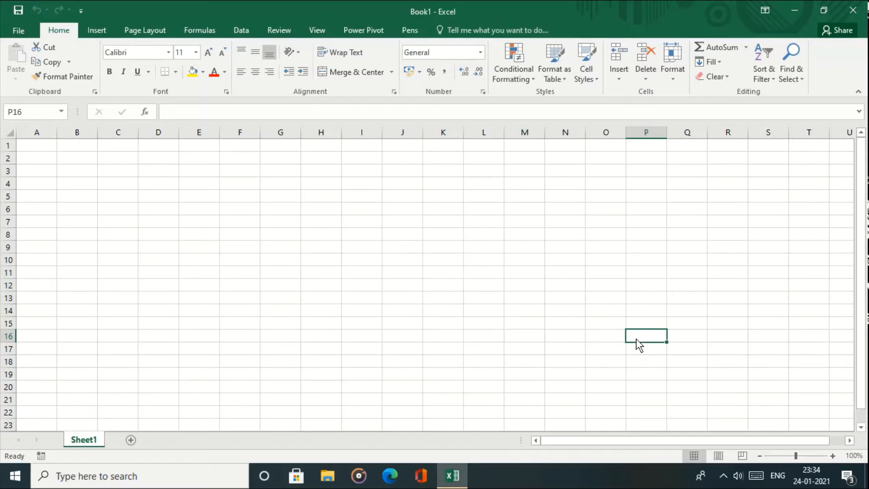
click(695, 347)
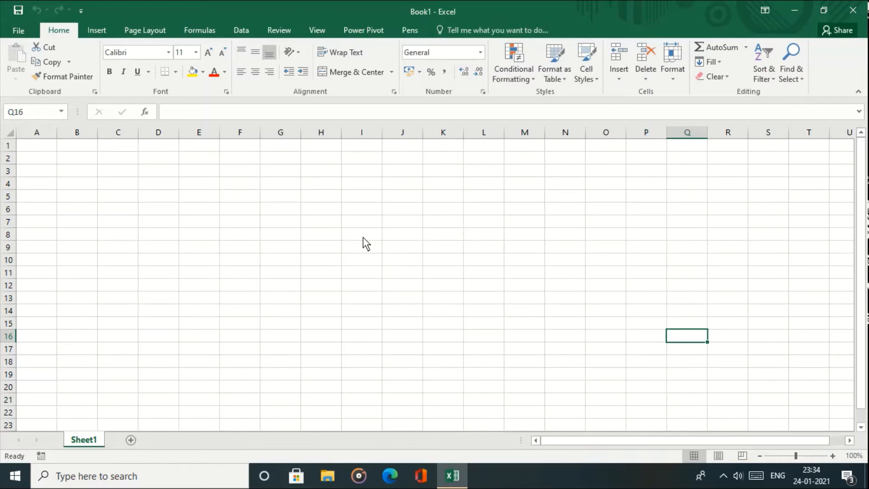
click(341, 294)
click(223, 115)
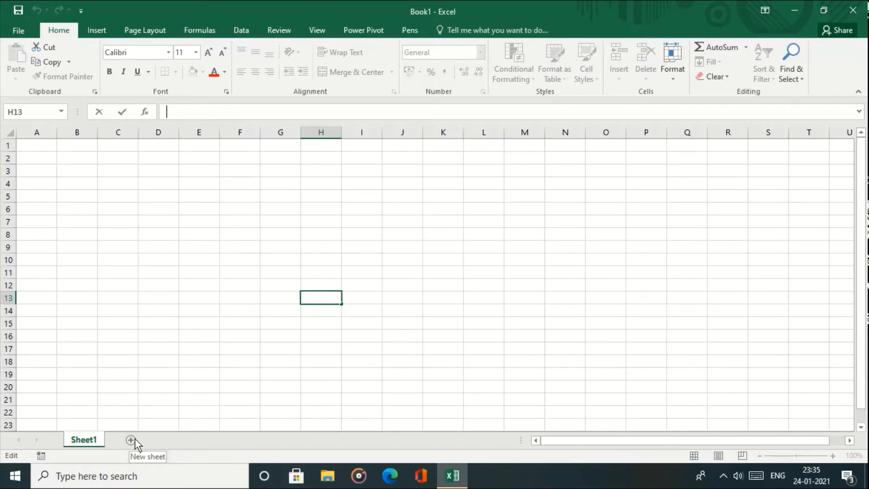
- Finish editing at cell D21 and insert a new empty worksheet, Sheet2
click(154, 401)
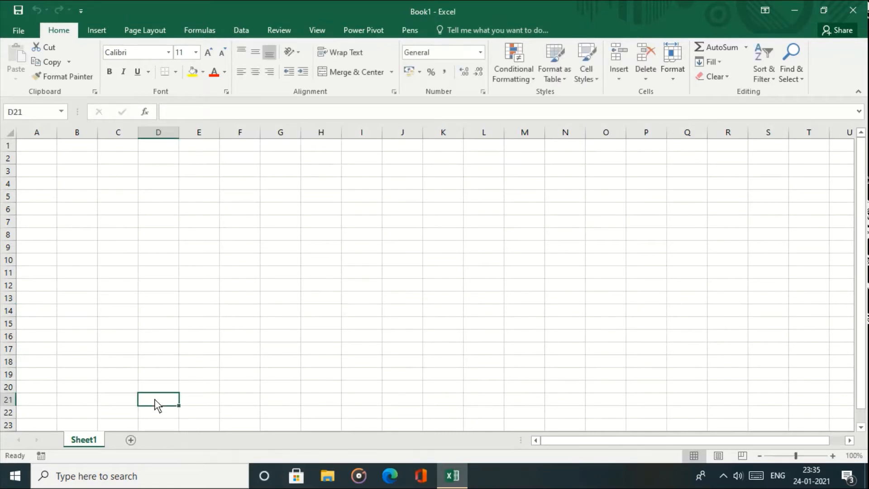
click(129, 441)
drag(673, 441, 689, 441)
mouse_move(861, 299)
mouse_down()
mouse_move(863, 355)
mouse_move(864, 315)
mouse_up()
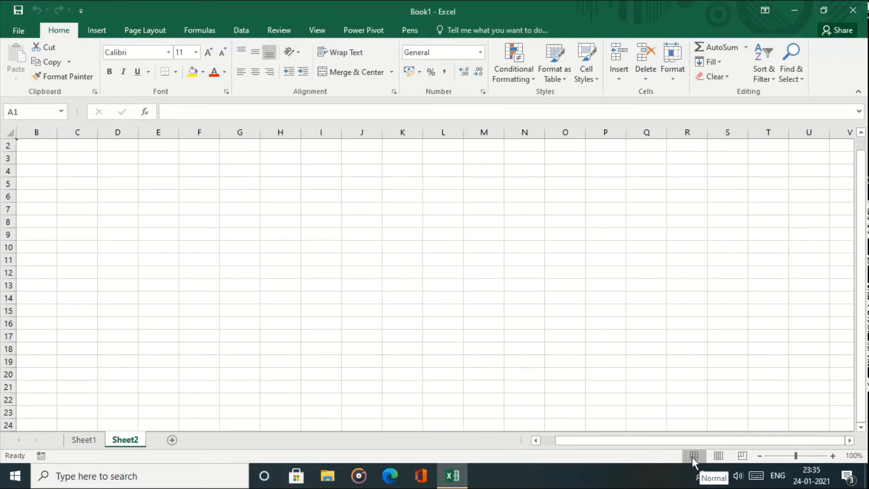
click(718, 455)
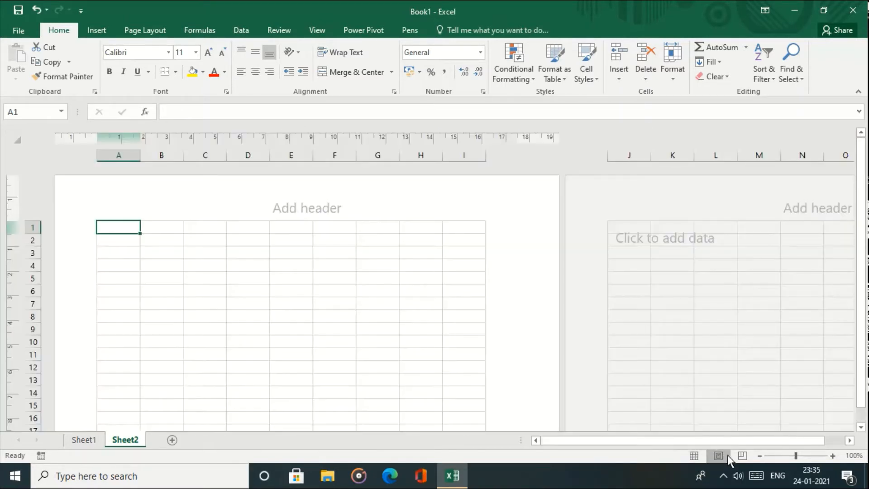
click(744, 454)
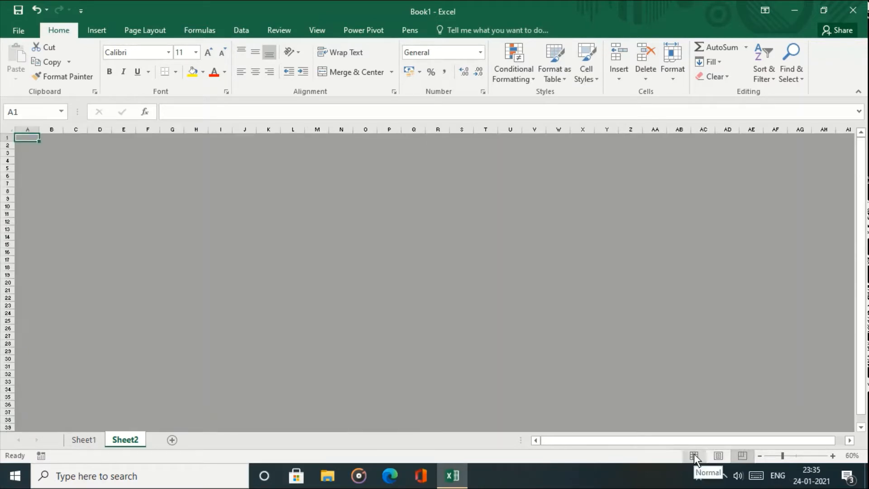
click(694, 455)
click(724, 453)
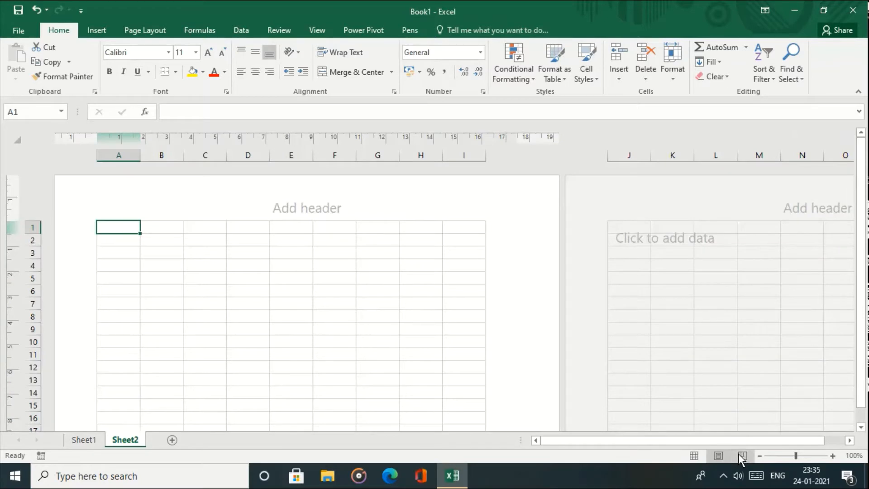
click(738, 453)
click(694, 456)
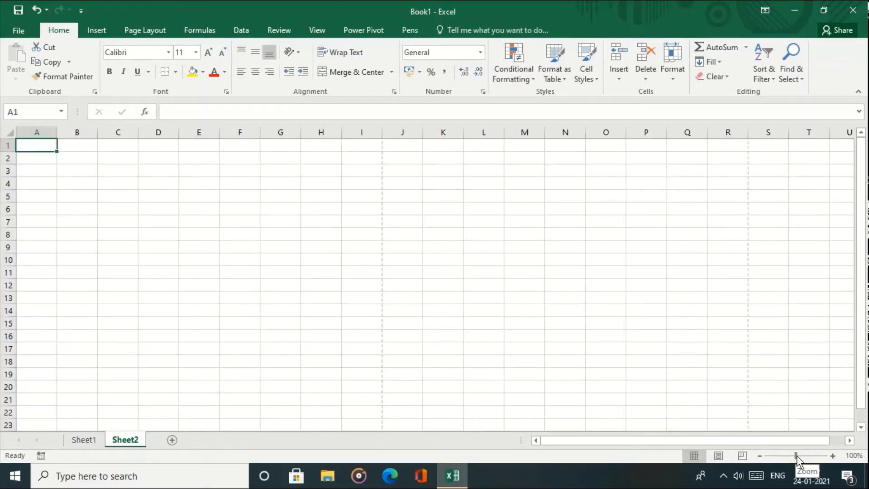
click(831, 456)
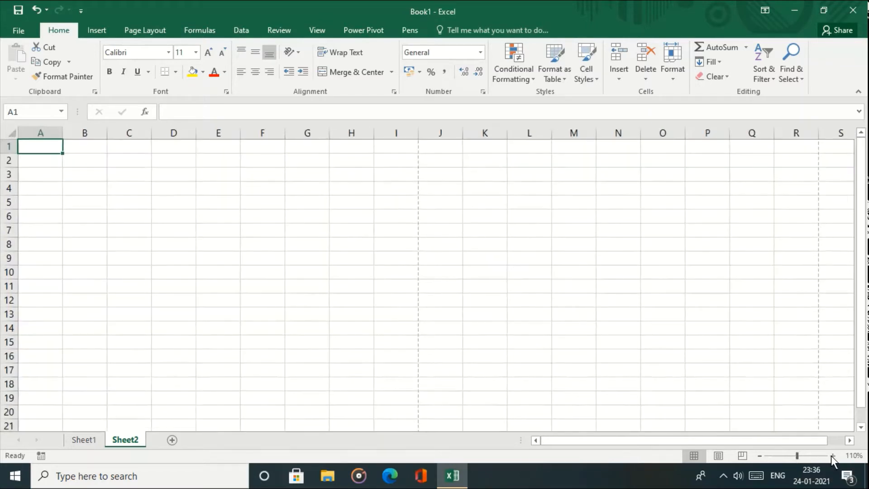
click(759, 456)
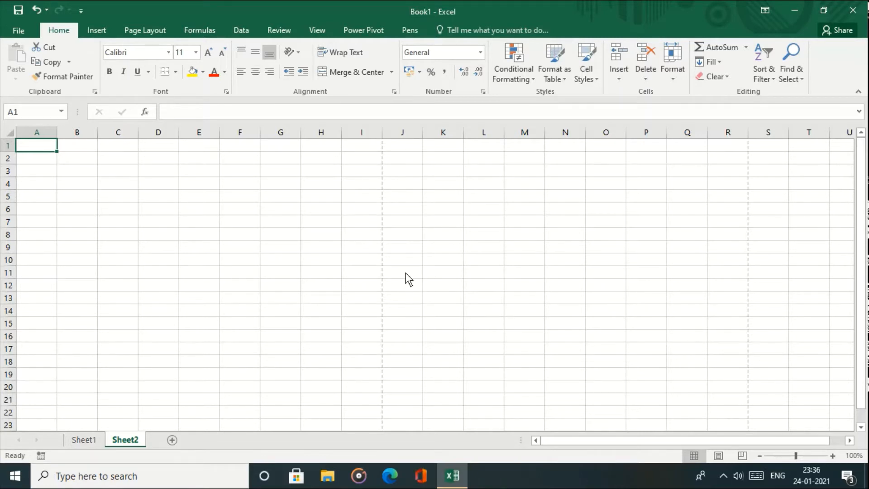
- Show the File Info page for Book1 with its protection options
click(22, 31)
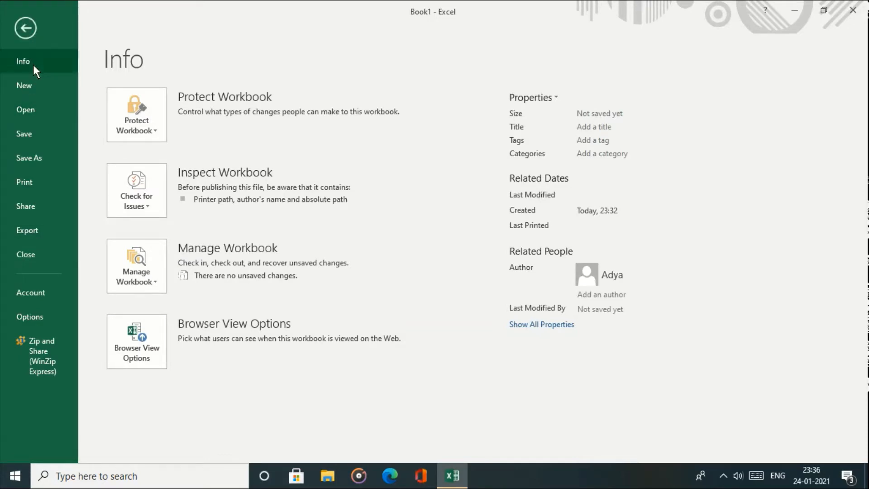
- Open MSME_GST from the Recent list and view its KOATH student table
click(27, 110)
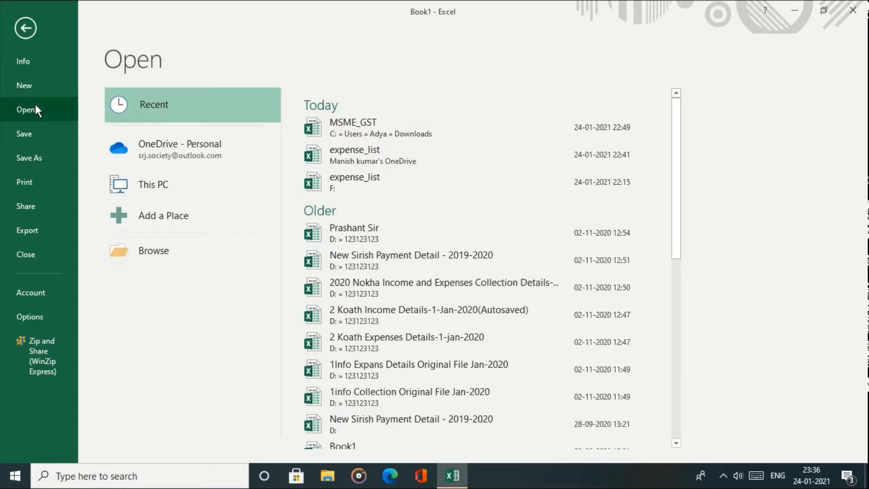
click(367, 128)
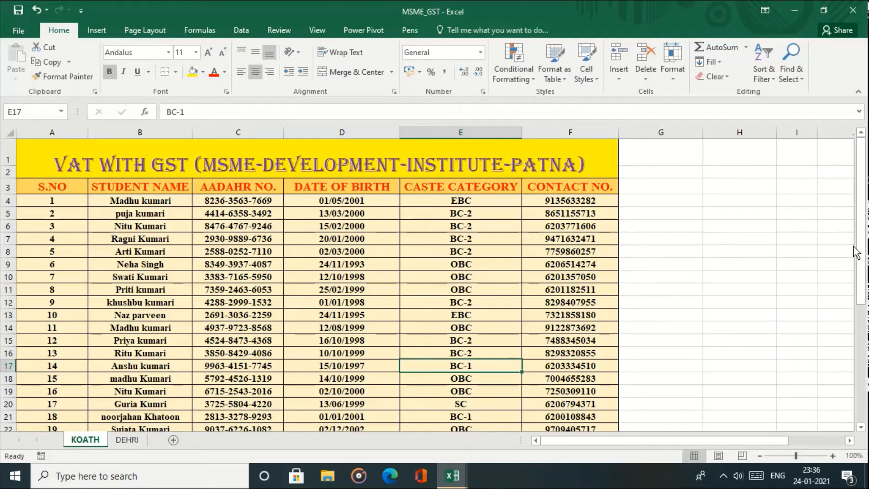
scroll(863, 267, down, 3)
scroll(863, 267, up, 3)
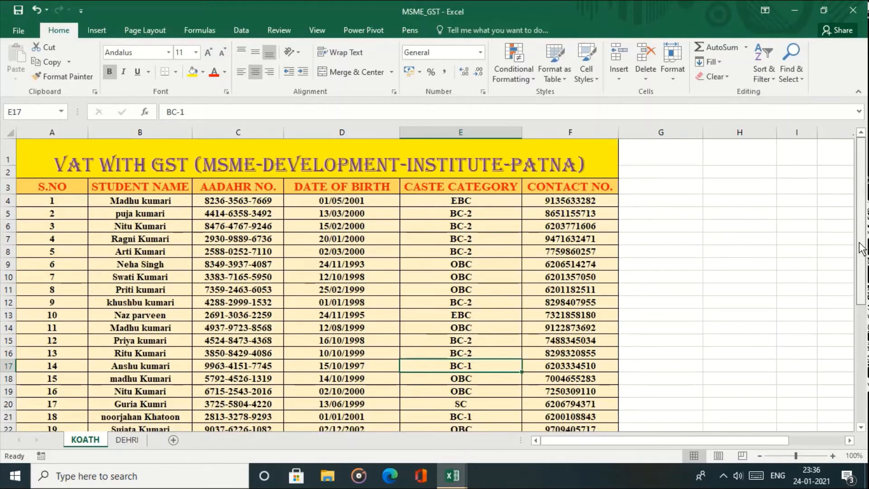
- Mark MSME_GST as final through Protect Workbook, confirming the save after one cancelled attempt
click(22, 26)
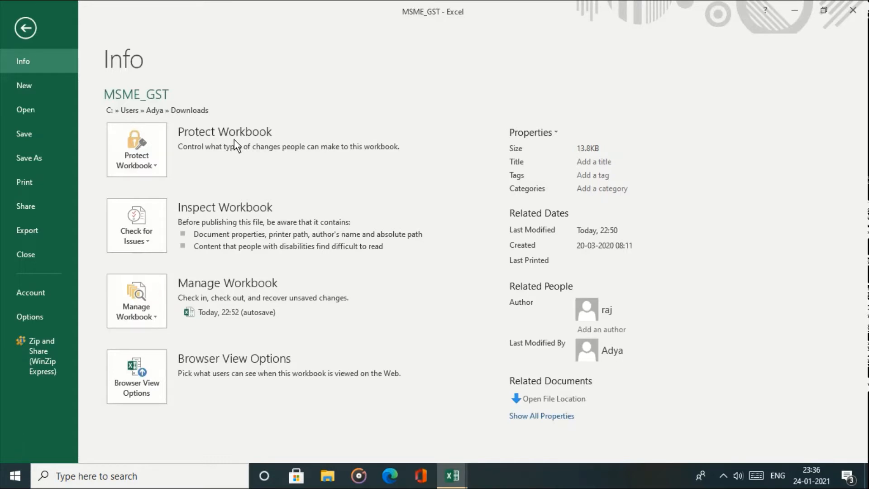
click(136, 165)
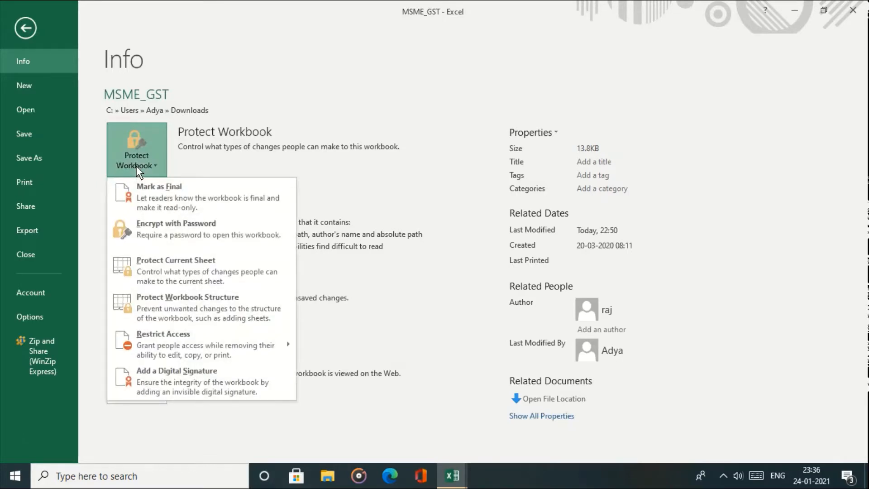
click(159, 197)
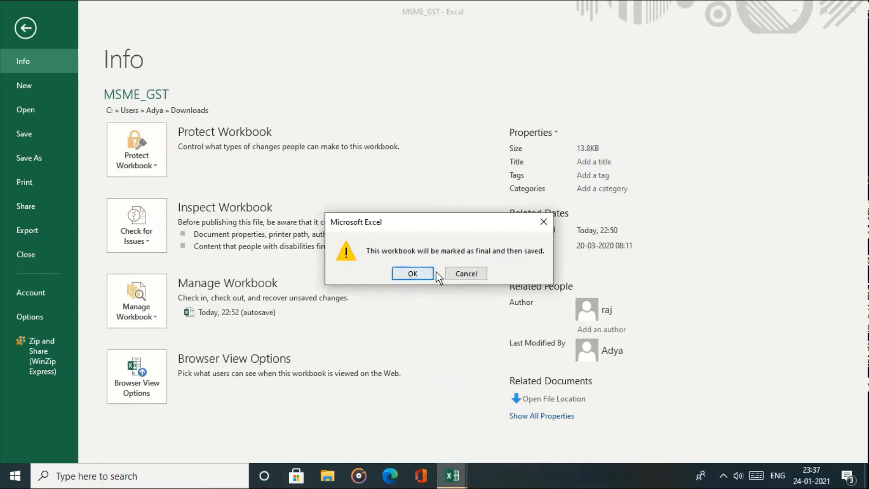
click(448, 272)
click(142, 171)
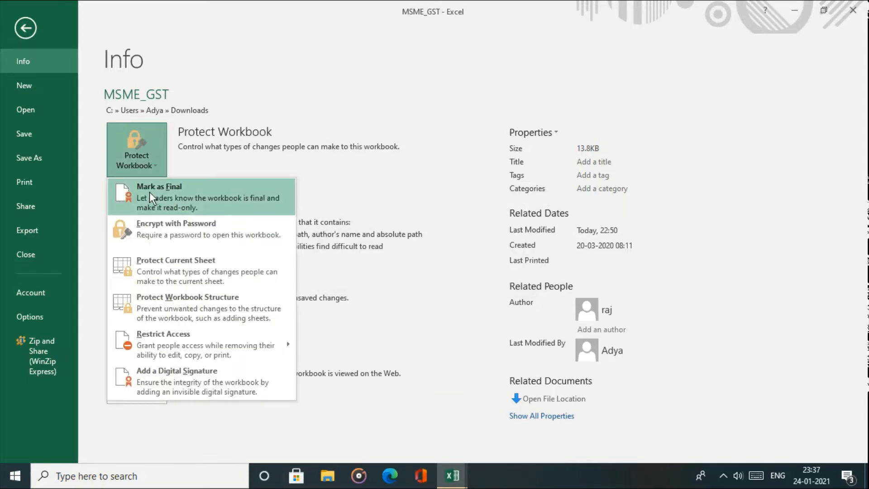
click(149, 192)
click(409, 275)
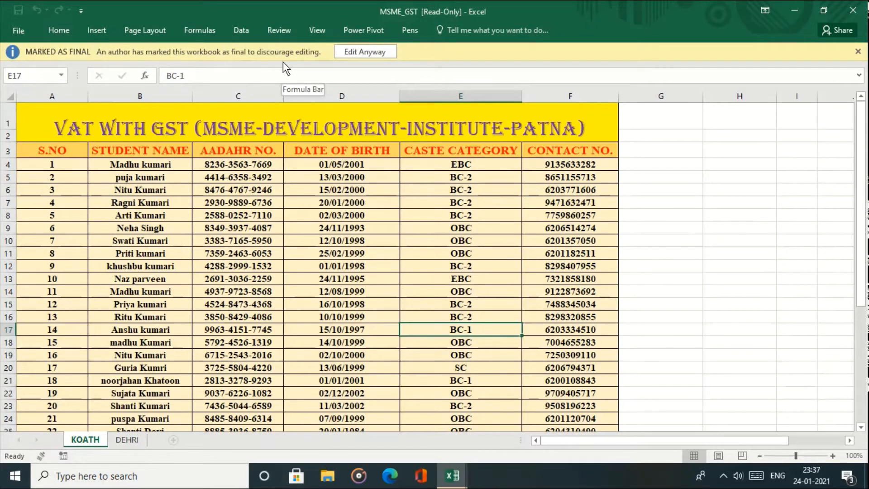
- Close MSME_GST and reopen it from the Recent workbooks list
click(19, 30)
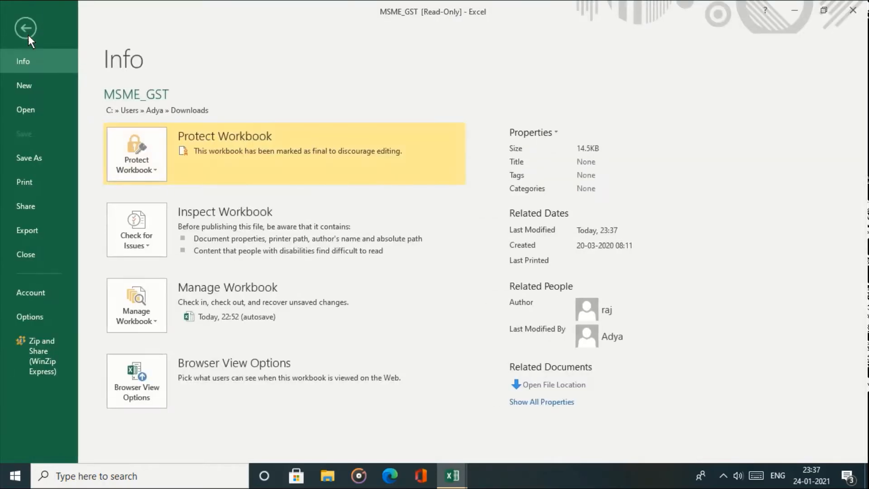
click(37, 260)
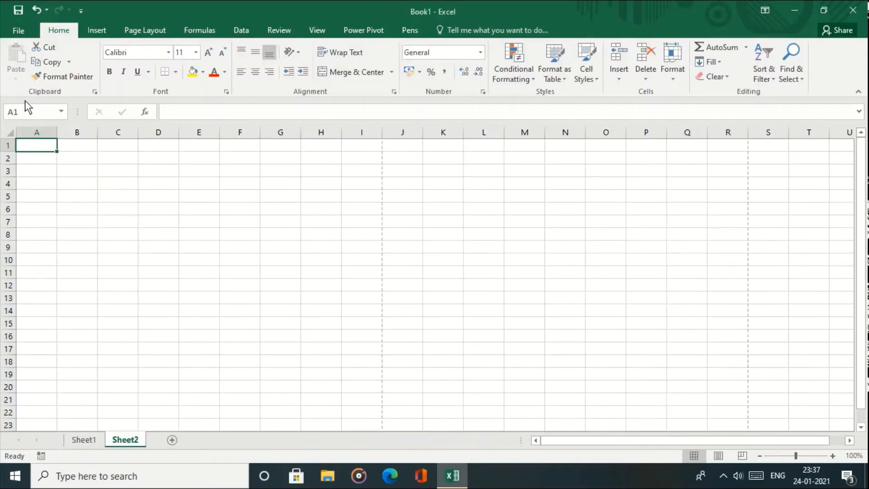
click(18, 30)
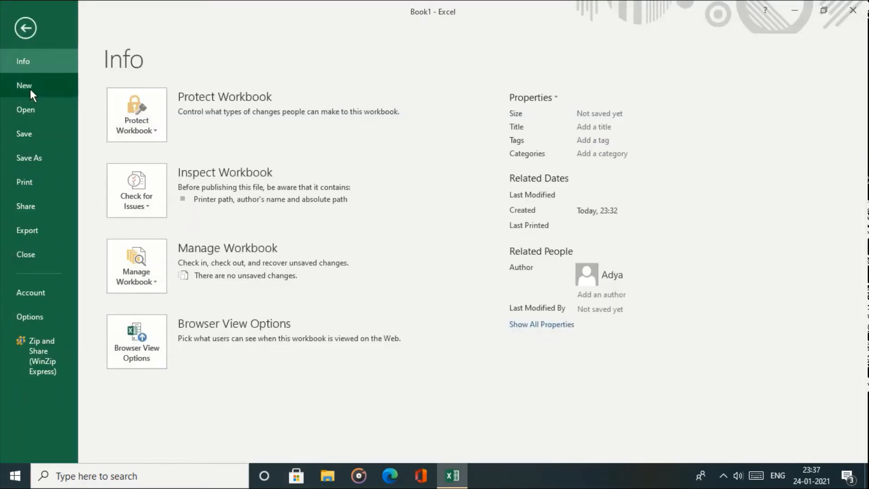
click(36, 114)
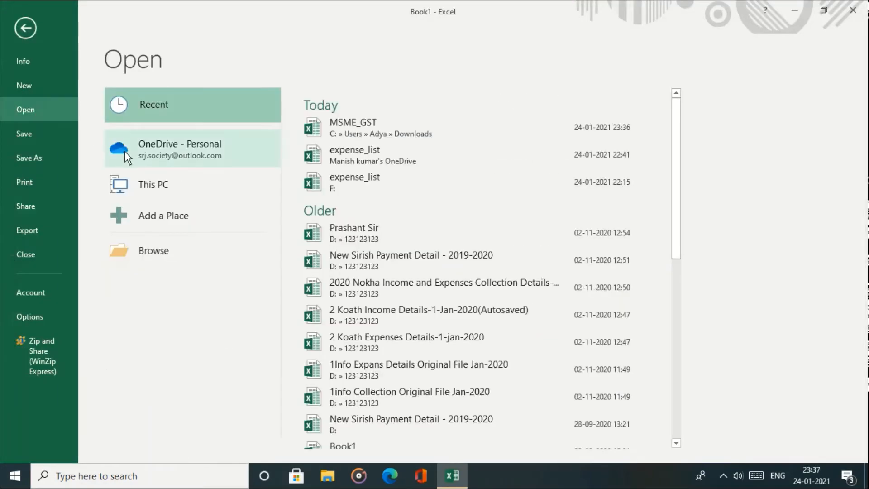
click(360, 135)
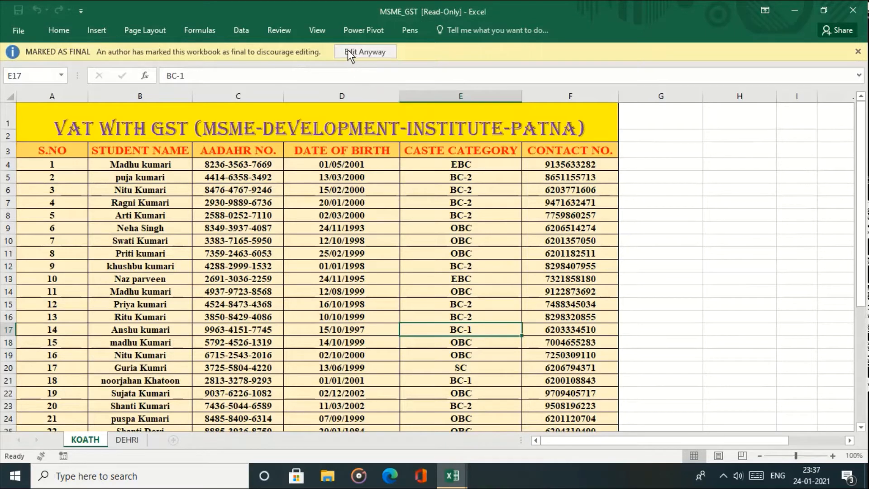
- Check its Marked as Final protection status, then choose Edit Anyway to allow editing
click(22, 30)
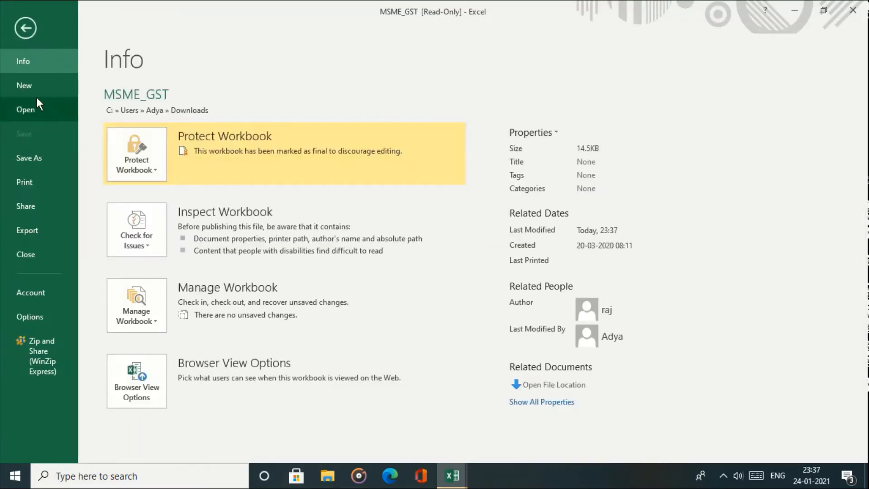
click(151, 173)
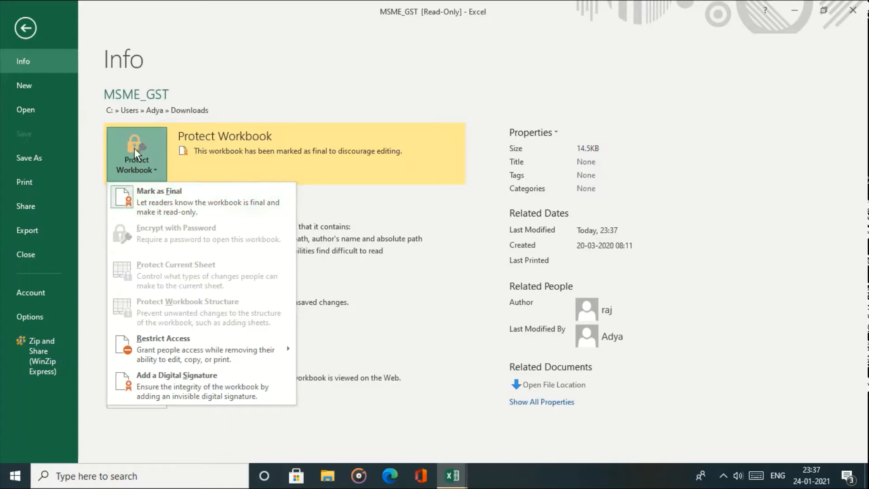
click(28, 30)
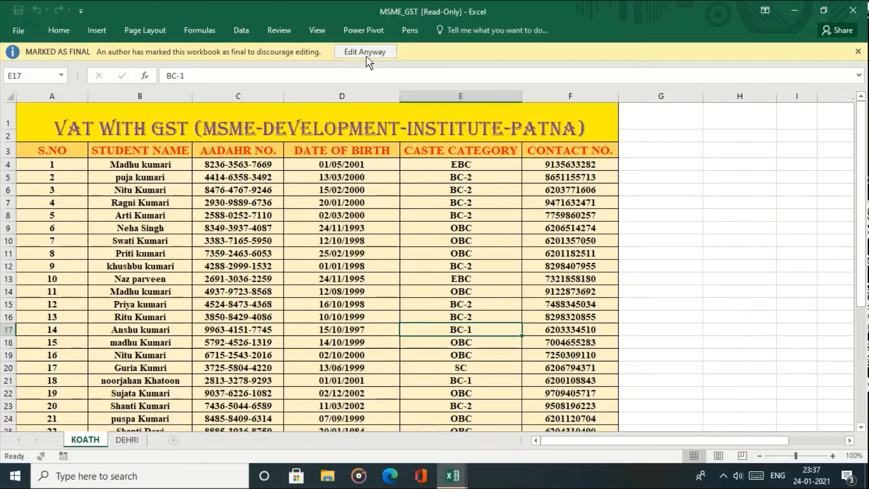
click(366, 53)
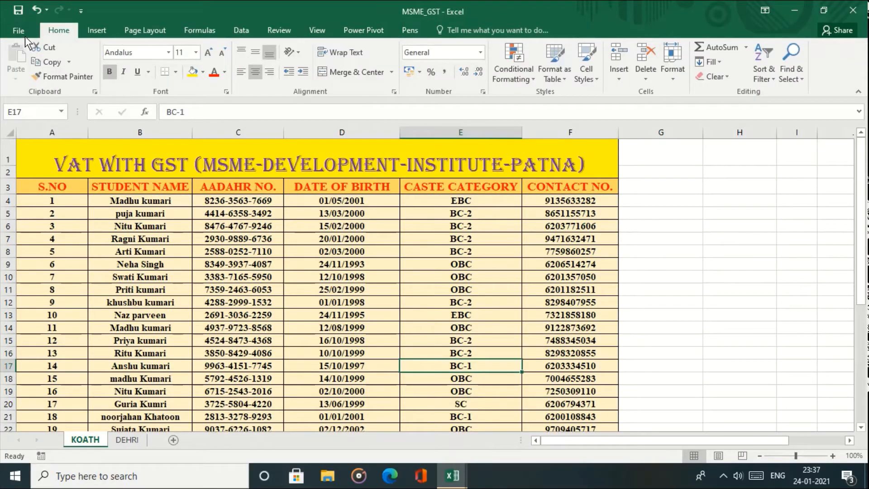
- Encrypt MSME_GST with a password, entering the chosen password and re-entering it to confirm
click(20, 31)
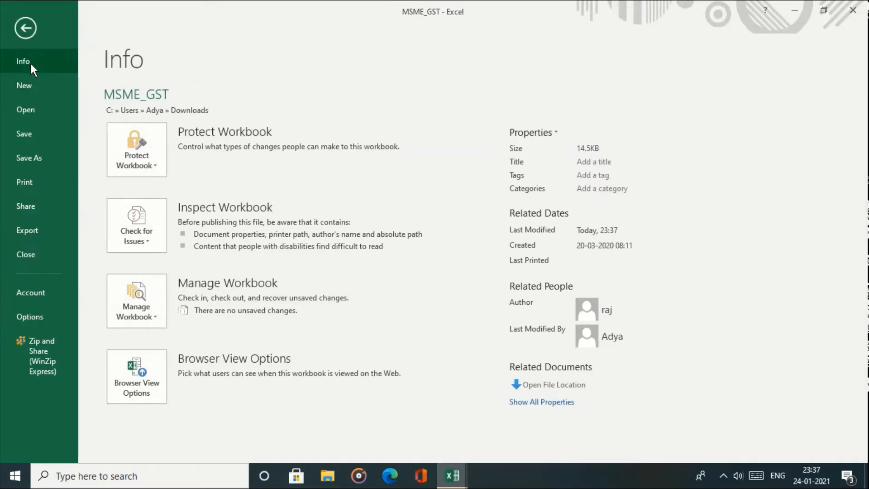
click(142, 140)
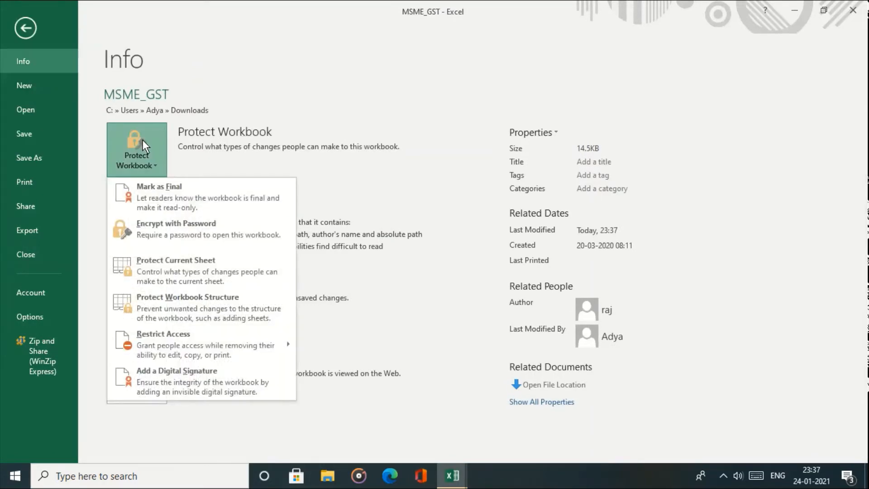
click(182, 234)
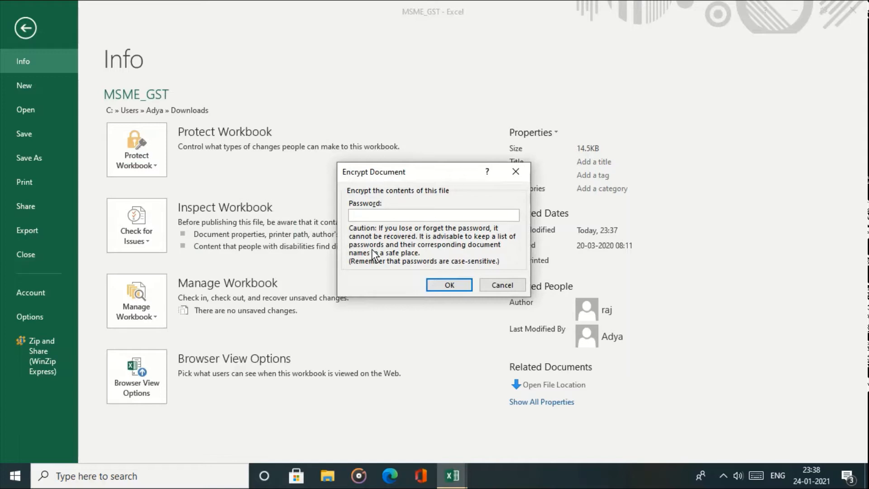
text(123)
click(439, 285)
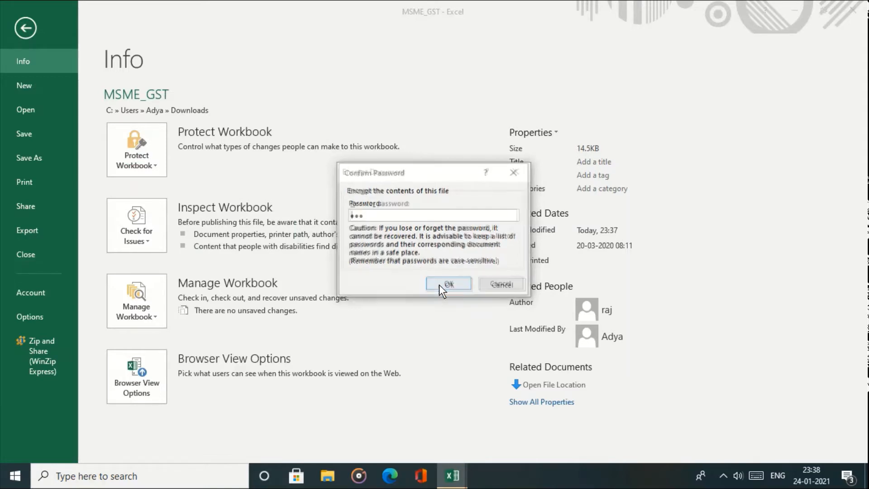
text(123)
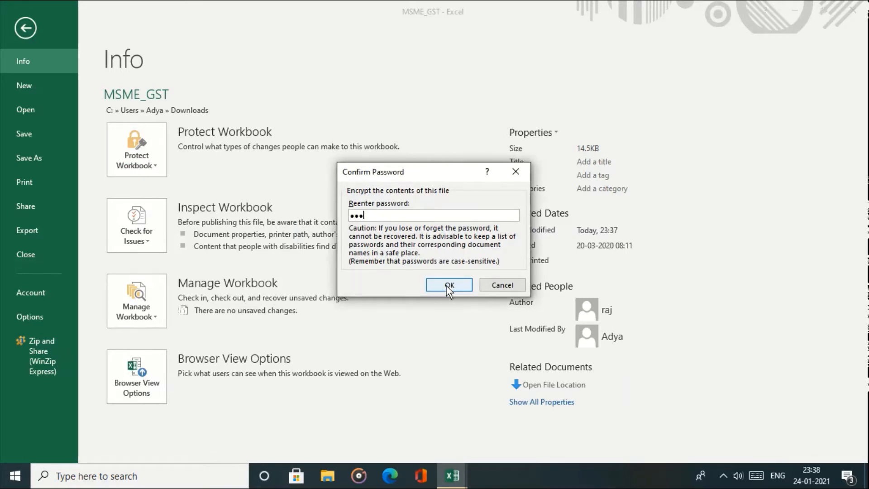
click(447, 286)
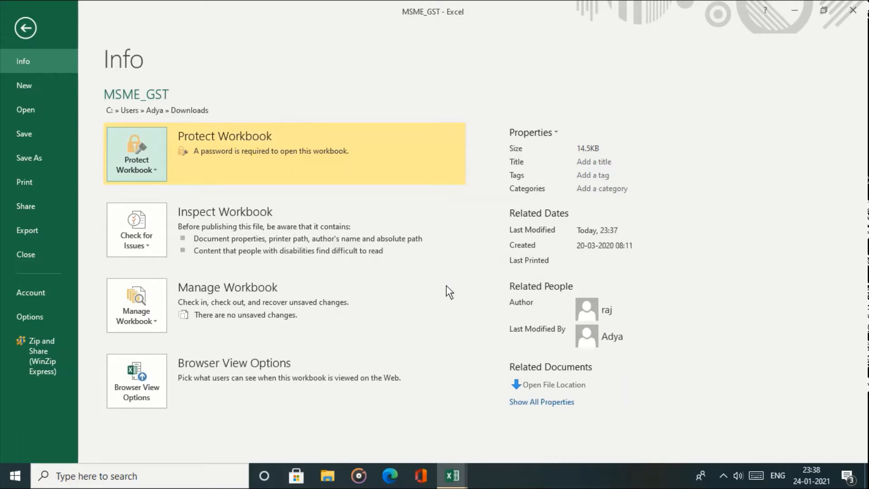
- Close MSME_GST, saving the changes
click(29, 37)
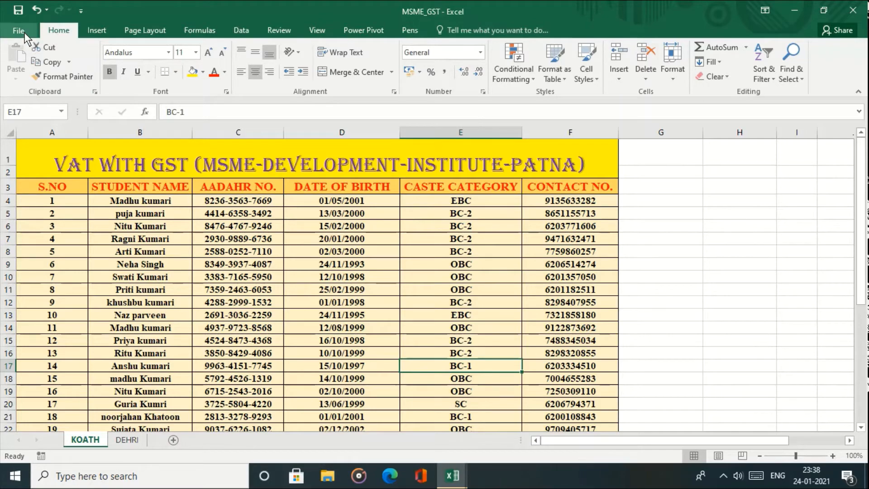
click(19, 30)
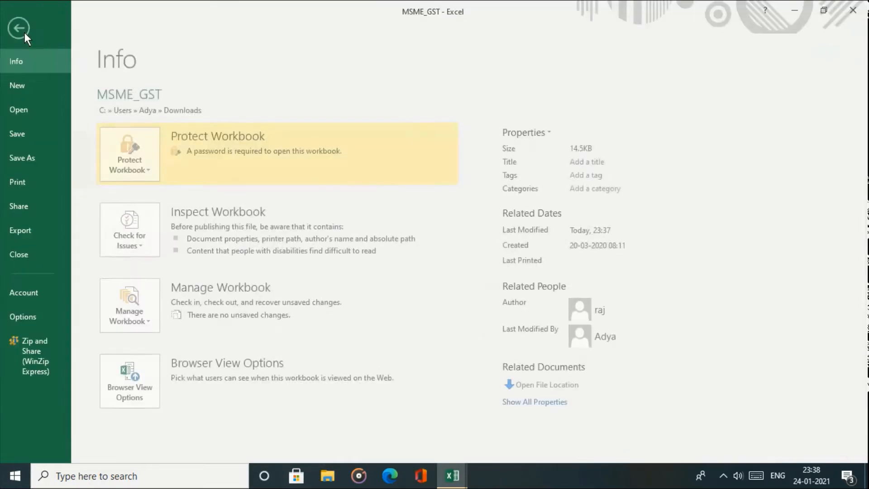
click(48, 255)
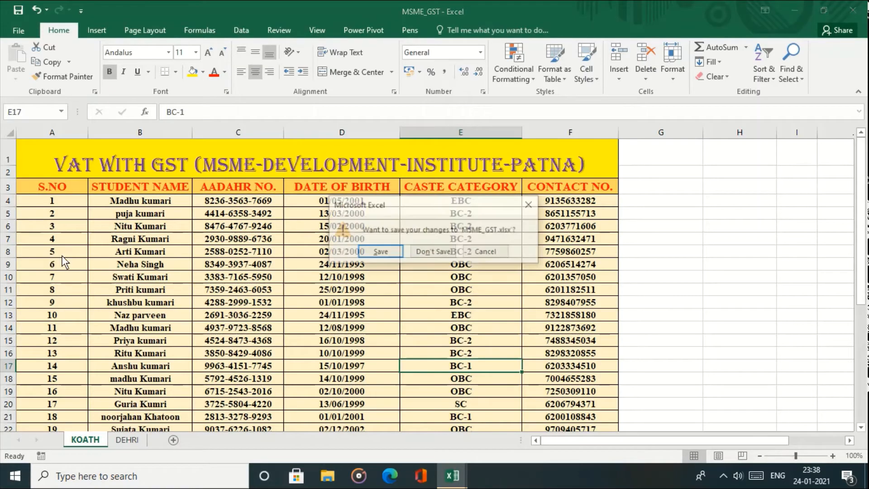
click(383, 251)
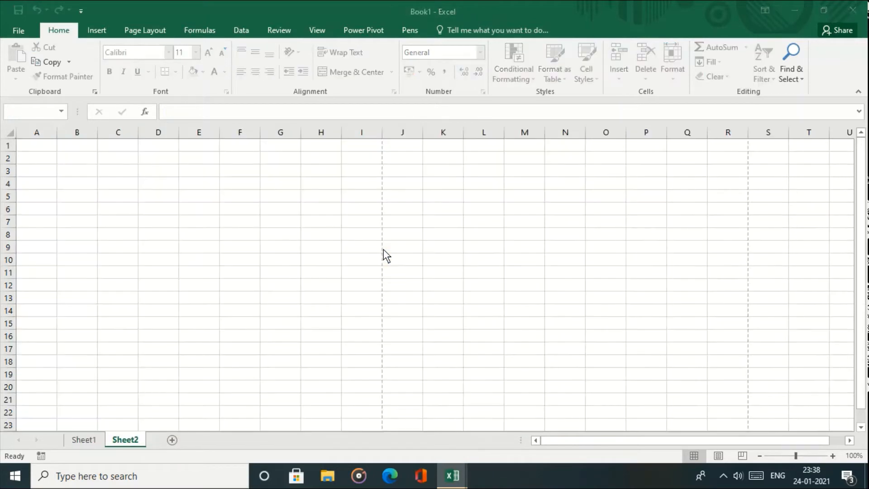
- Reopen MSME_GST and submit an incorrect password, which Excel rejects
click(12, 28)
click(33, 110)
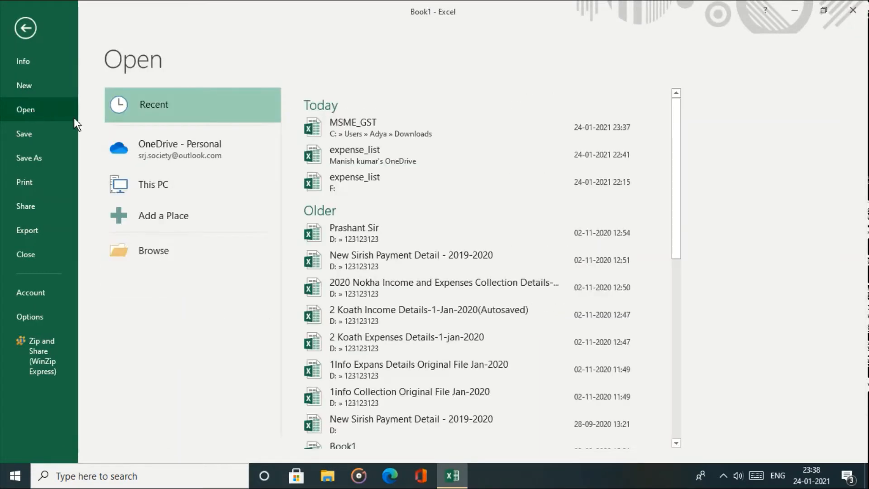
key(Escape)
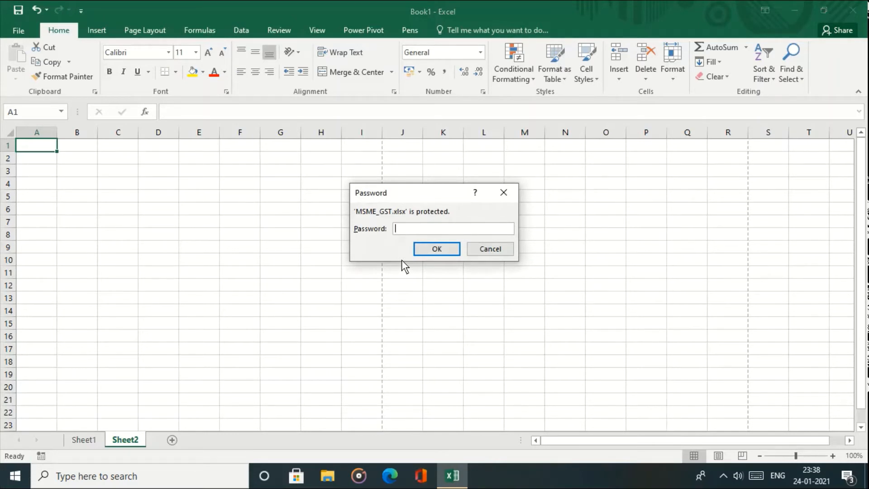
text(1234)
key(Return)
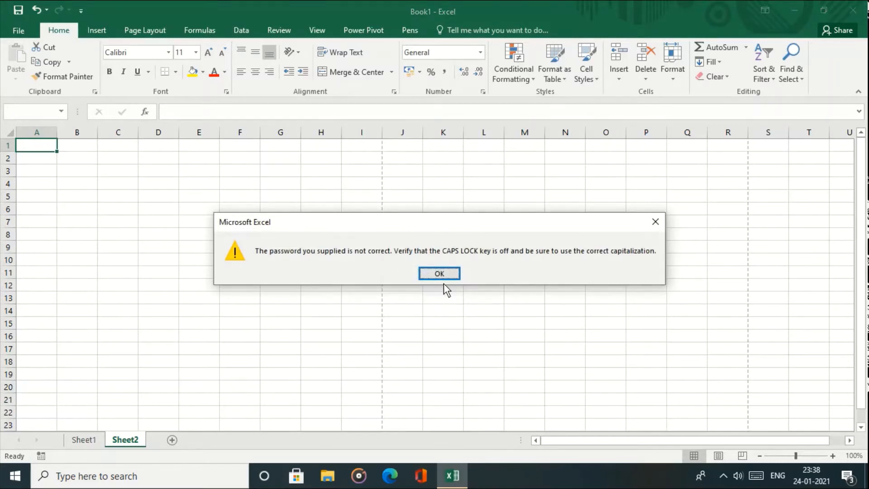
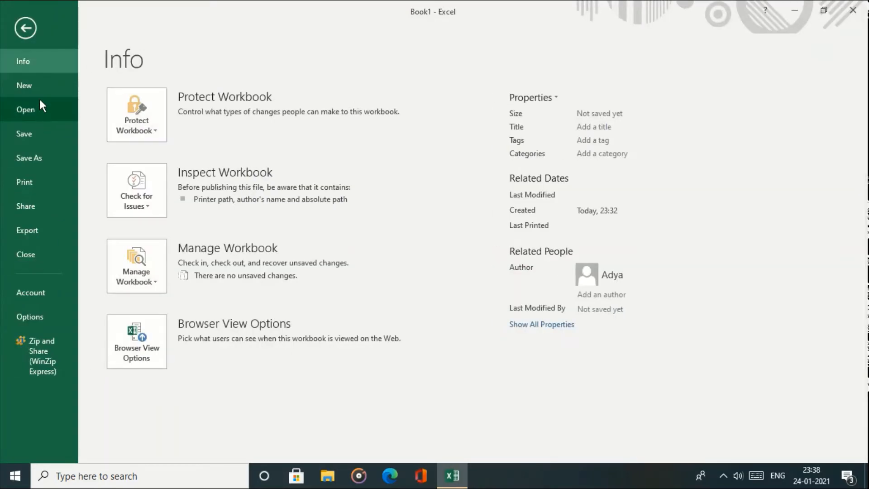
- Reopen MSME_GST from the Recent list and enter its correct password
click(40, 101)
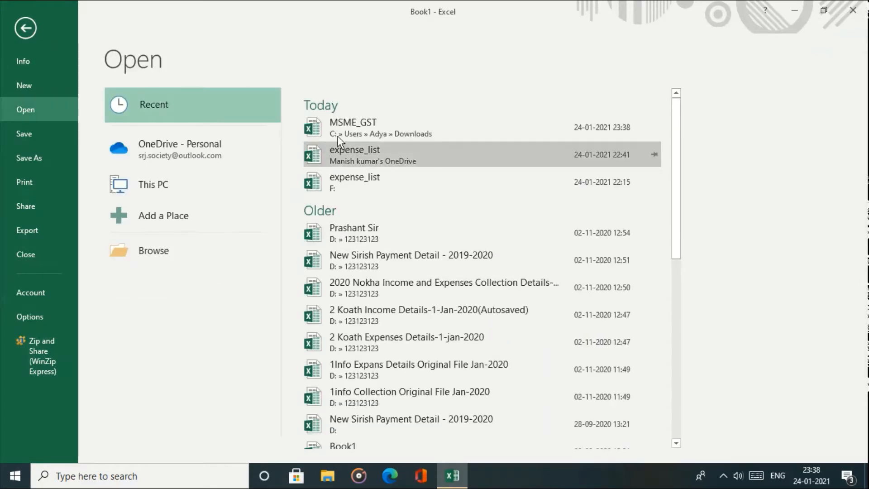
click(368, 127)
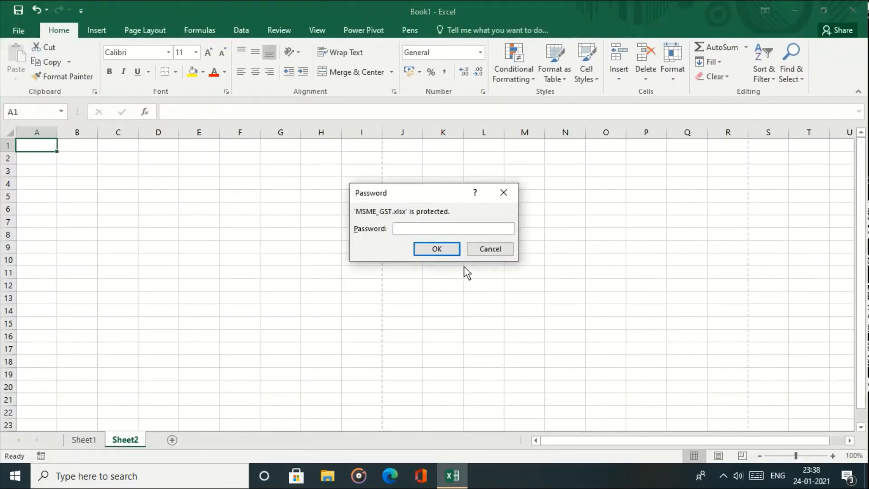
text(123)
key(Return)
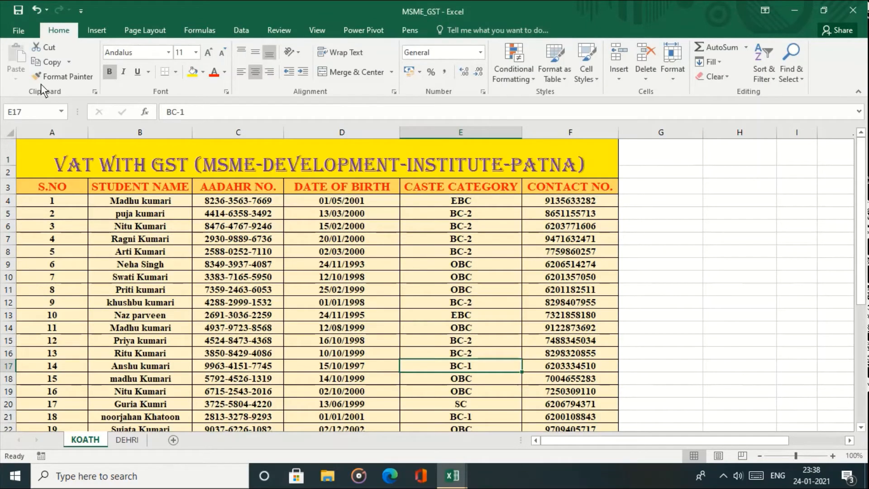
- Protect the KOATH sheet with a confirmed password, ticking Format cells as an allowed action
click(17, 34)
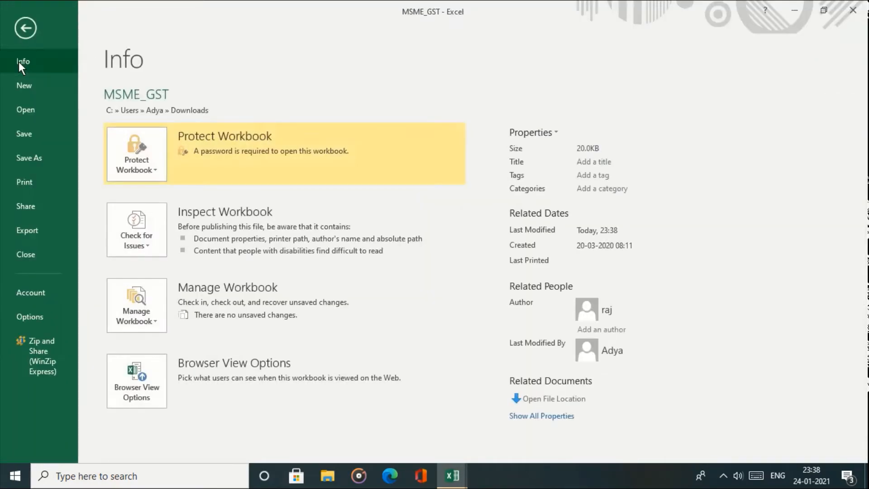
click(143, 166)
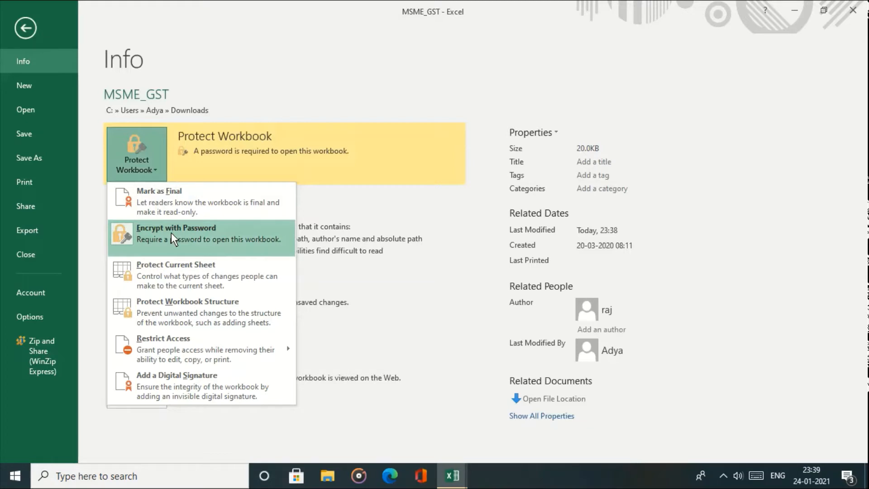
click(185, 266)
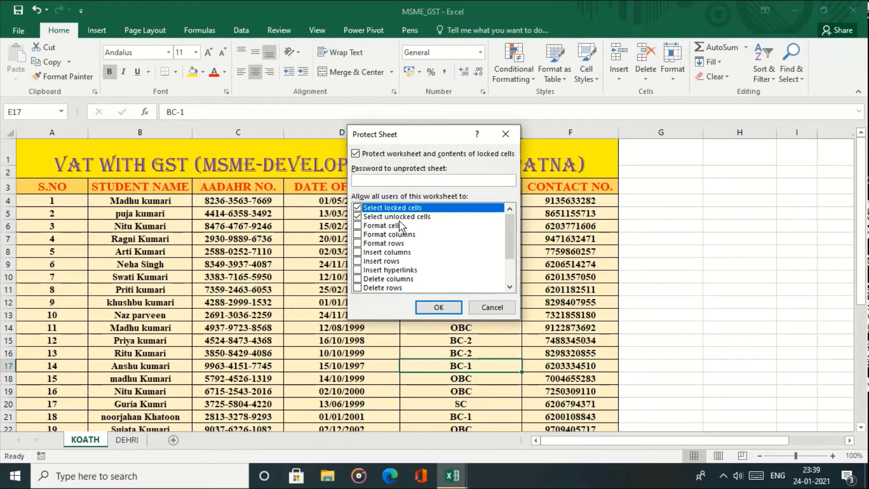
drag(427, 131, 472, 169)
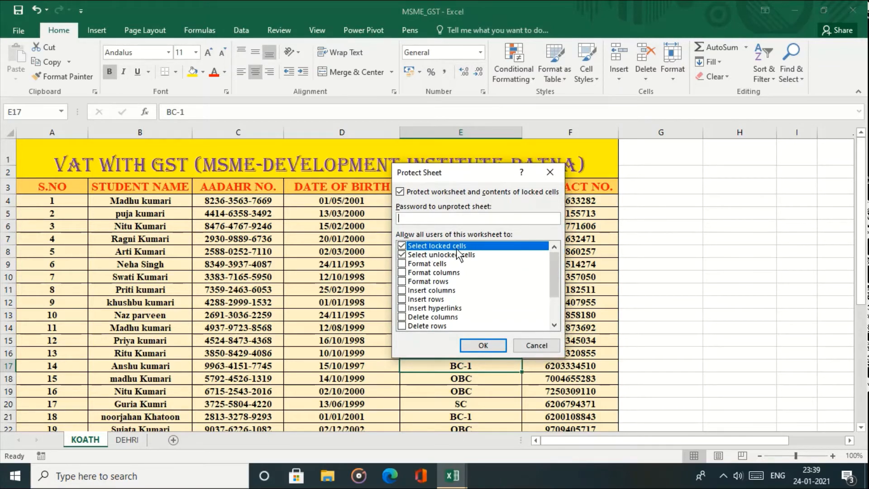
click(402, 264)
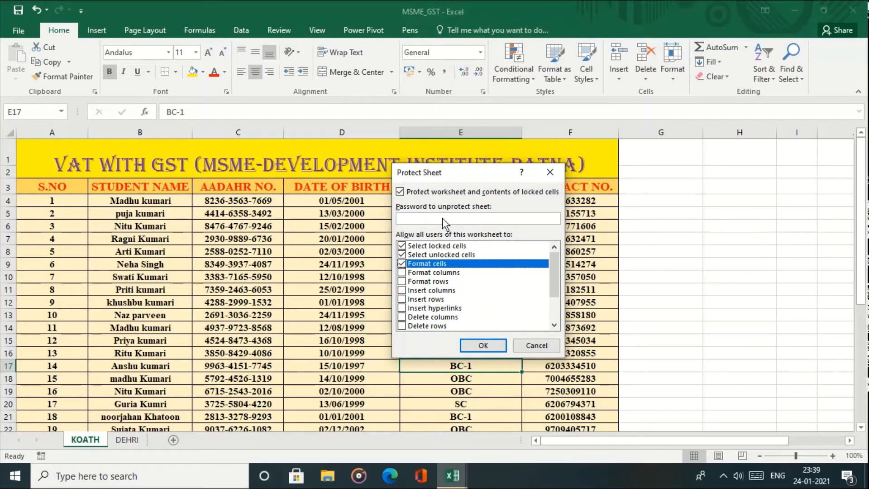
text(123)
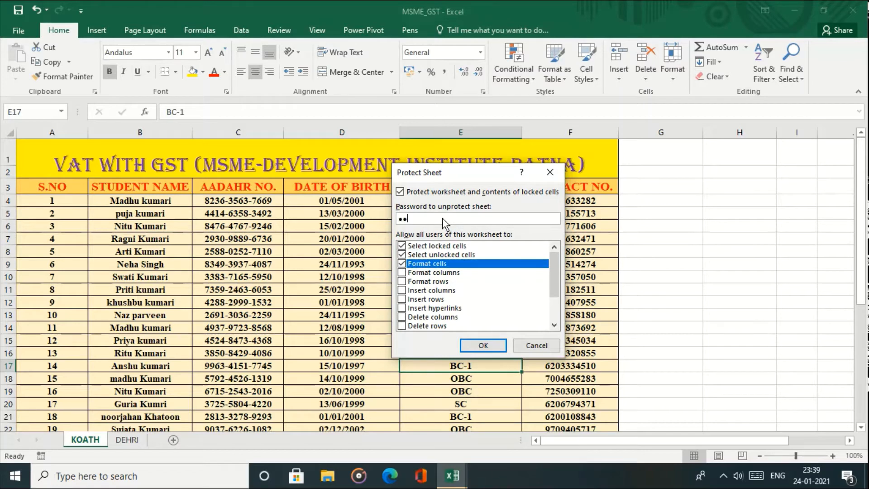
click(479, 348)
text(123)
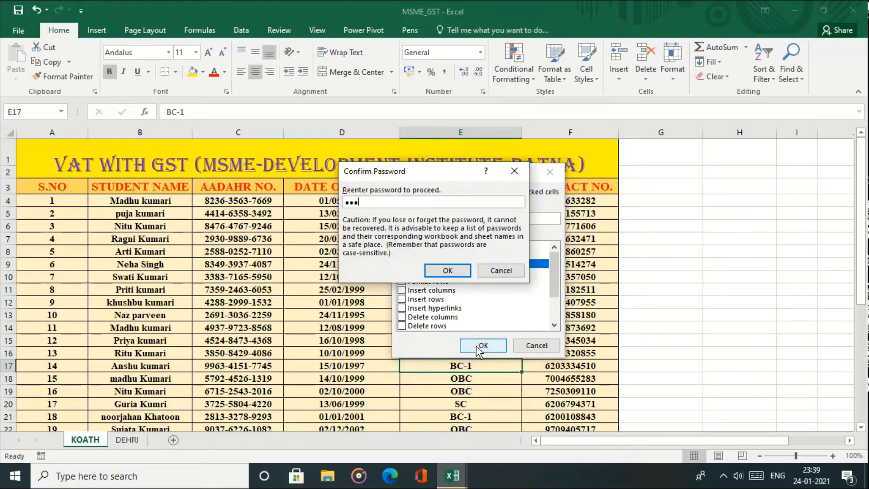
click(447, 271)
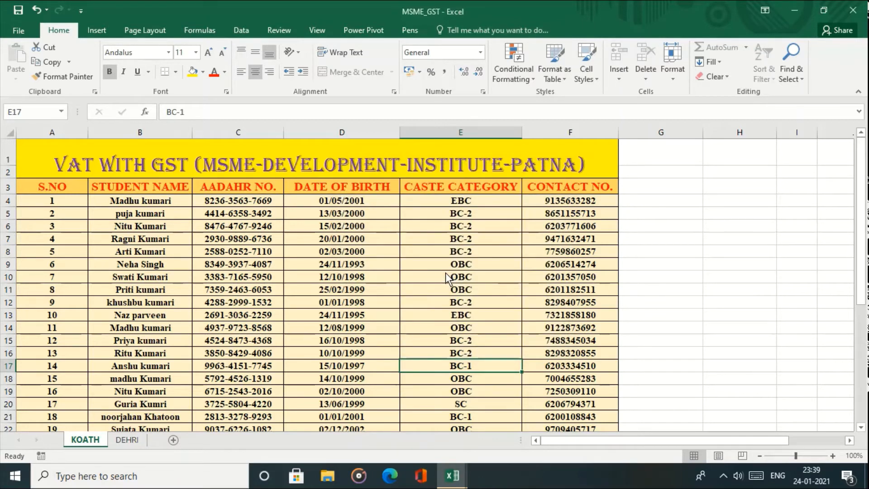
- Check which cell actions remain available on the protected sheet by right-clicking C10
click(658, 269)
click(279, 280)
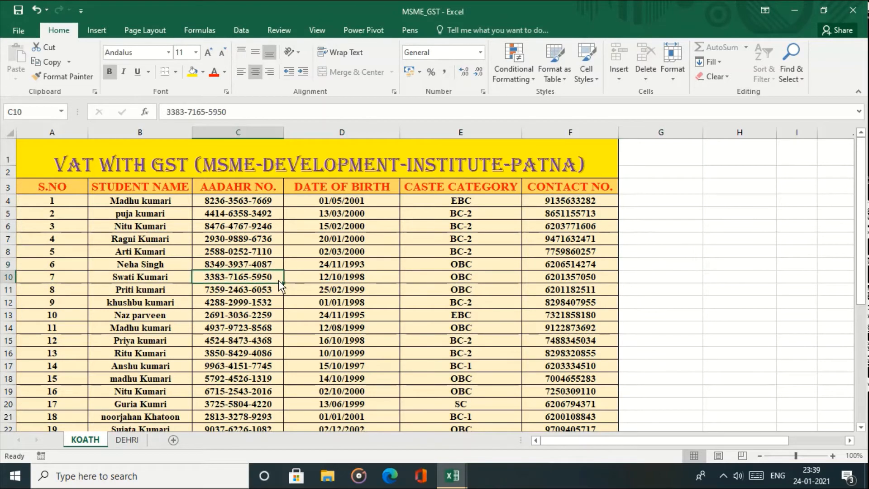
right_click(278, 280)
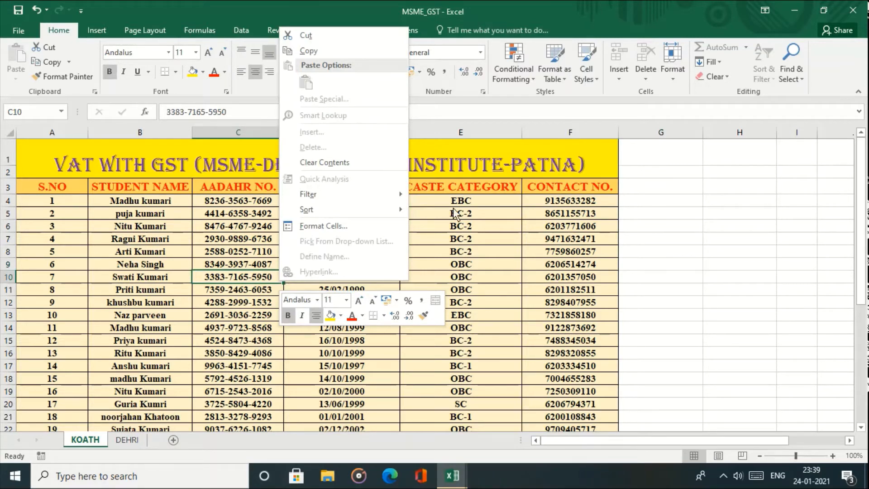
click(542, 272)
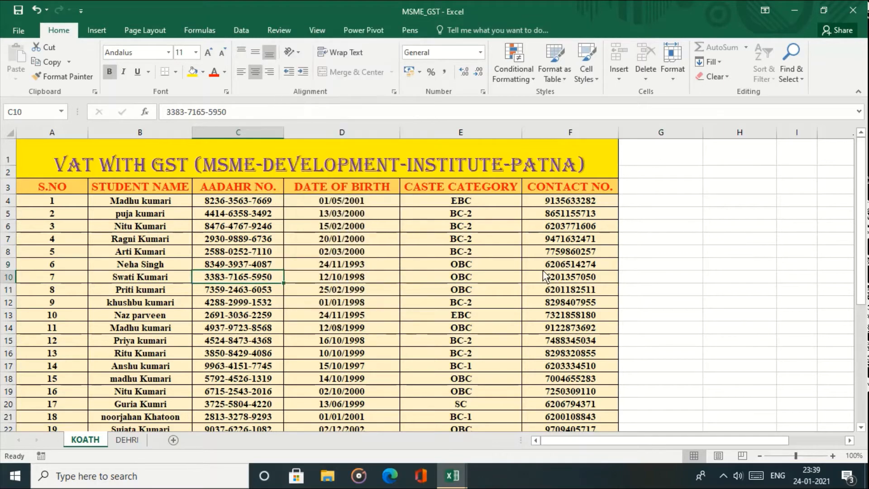
- Give B4 red text and a light gold fill, then check C8's cell actions
click(136, 204)
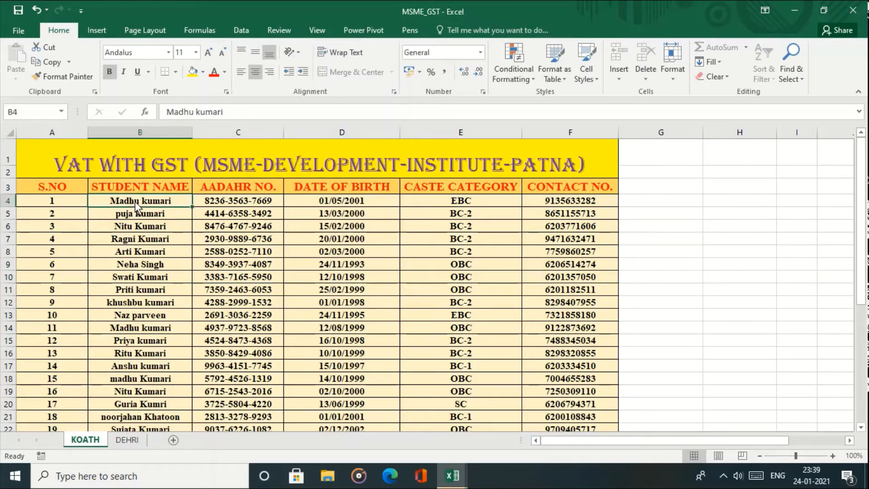
click(216, 74)
click(202, 74)
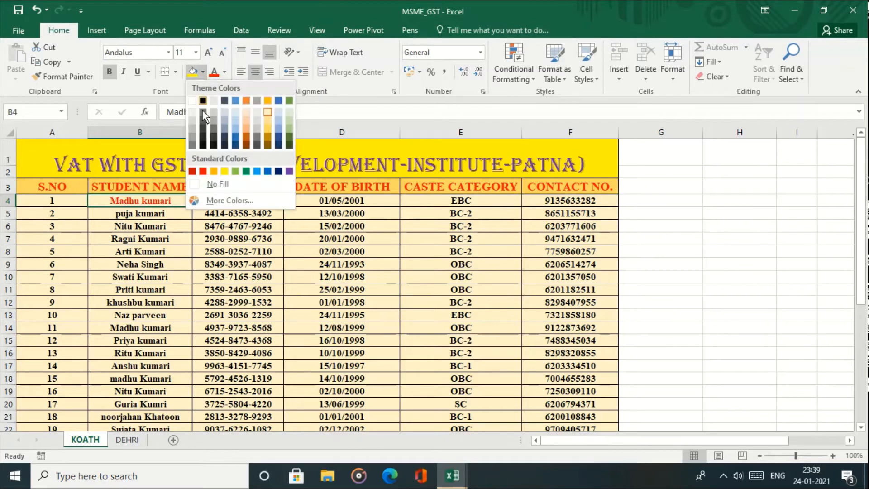
click(265, 132)
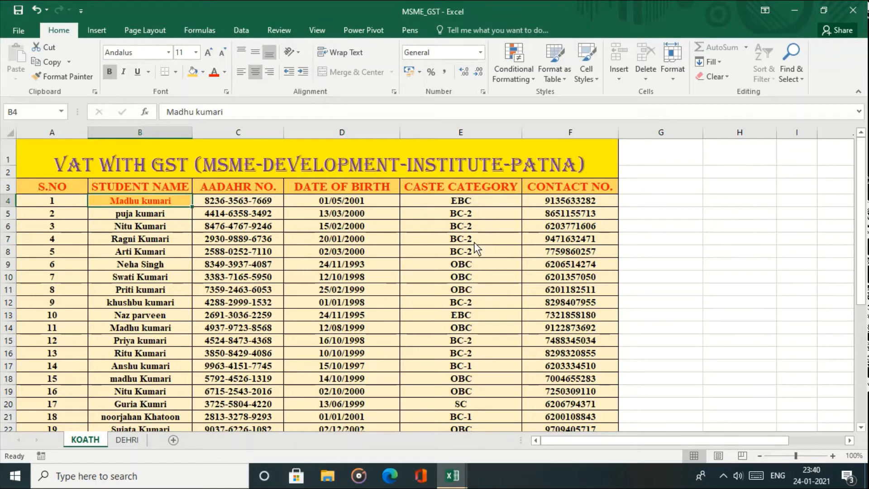
right_click(281, 246)
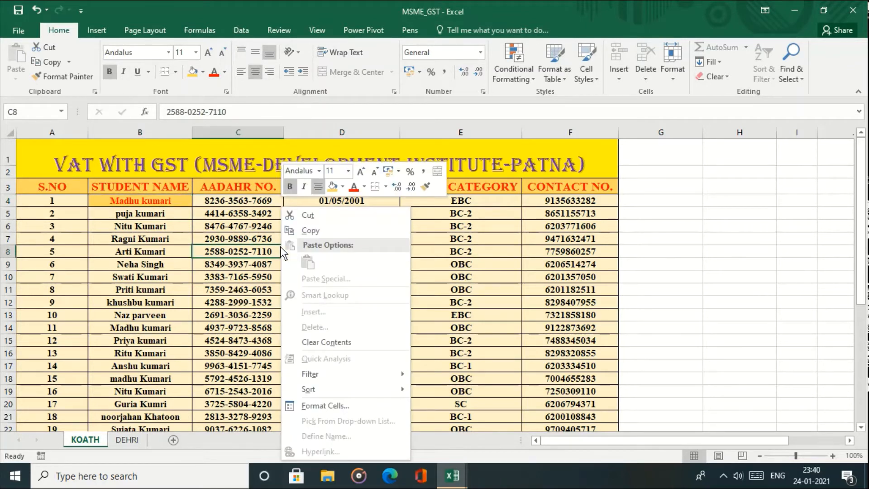
key(Escape)
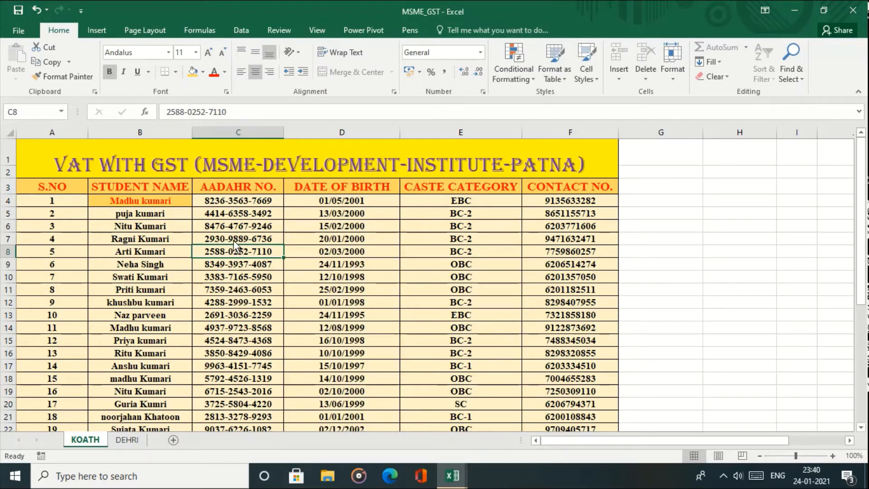
- Unprotect the KOATH sheet by entering its password
click(9, 30)
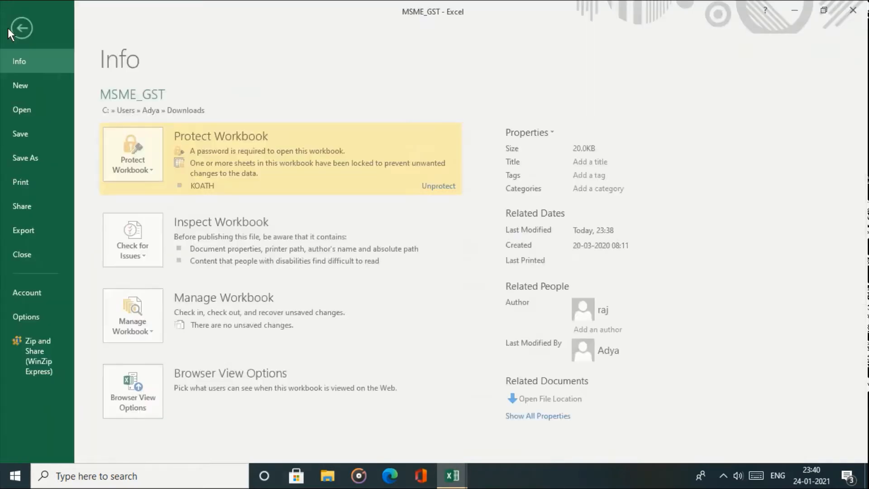
click(118, 151)
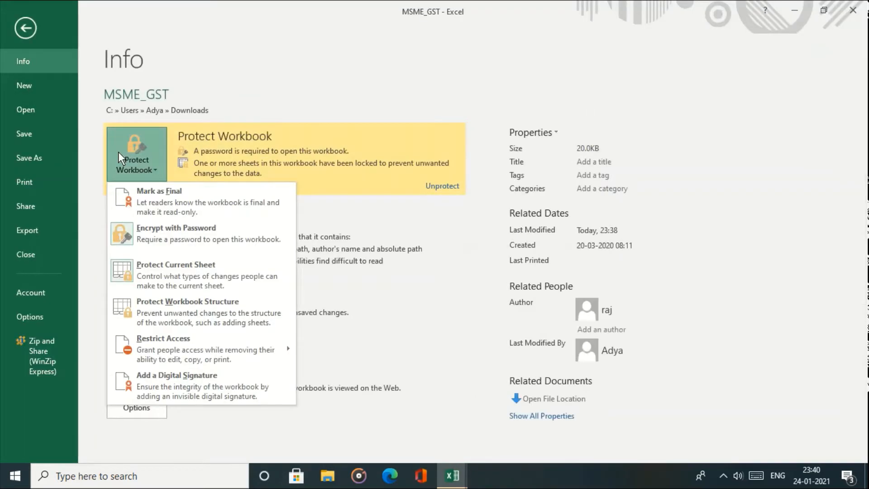
click(183, 265)
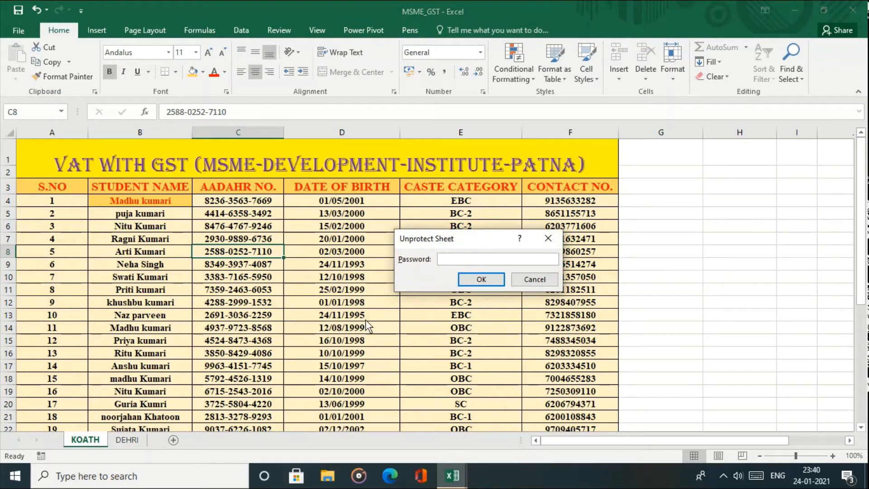
text(1234)
key(Return)
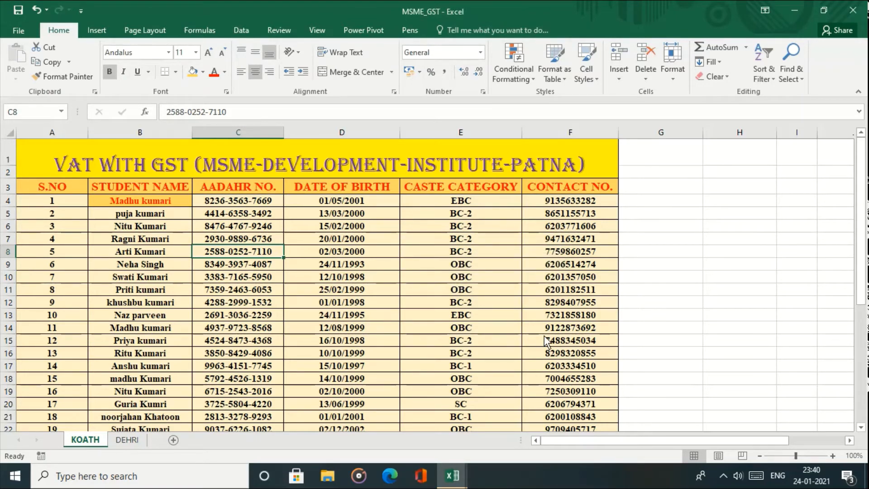
- Try inserting cells at D9, cancel the Insert dialog, and return to the Info page
click(434, 257)
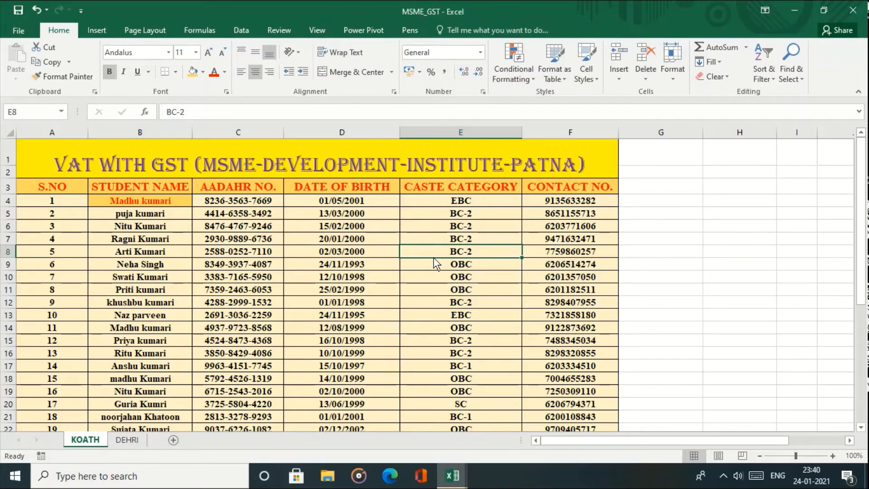
click(297, 260)
right_click(297, 260)
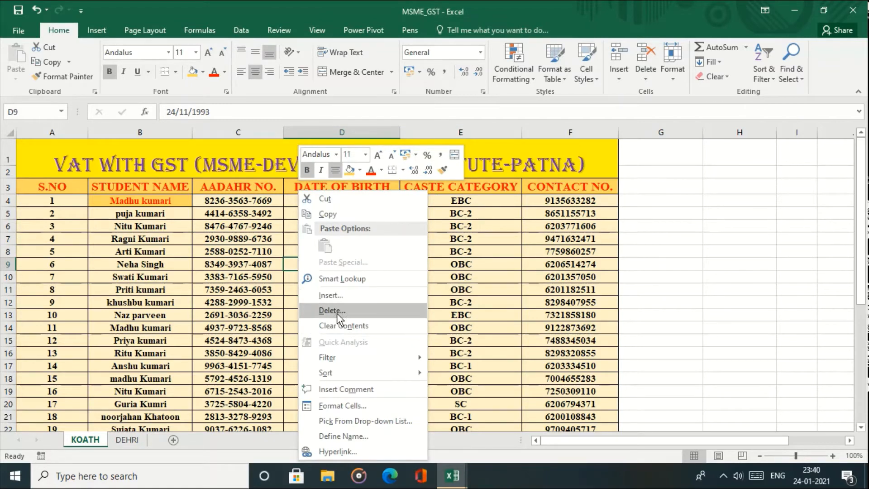
click(336, 297)
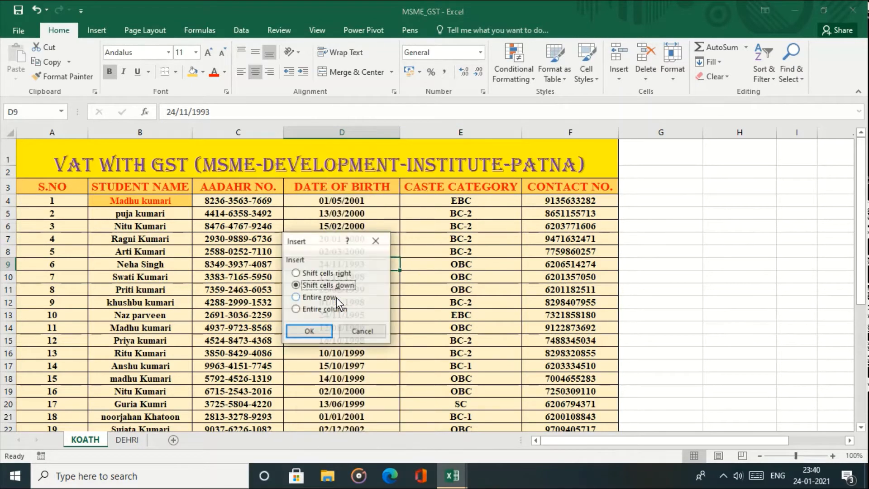
click(362, 335)
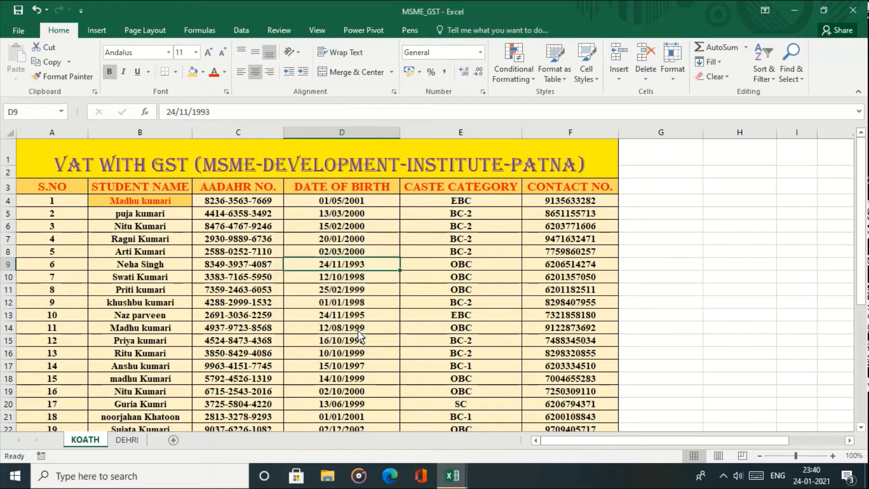
click(29, 32)
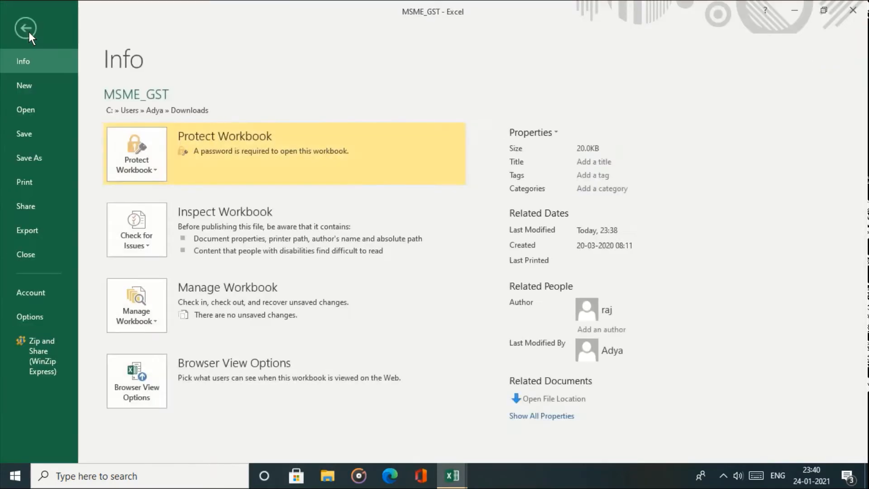
- Protect the workbook structure with a password, re-entering it to confirm
click(132, 162)
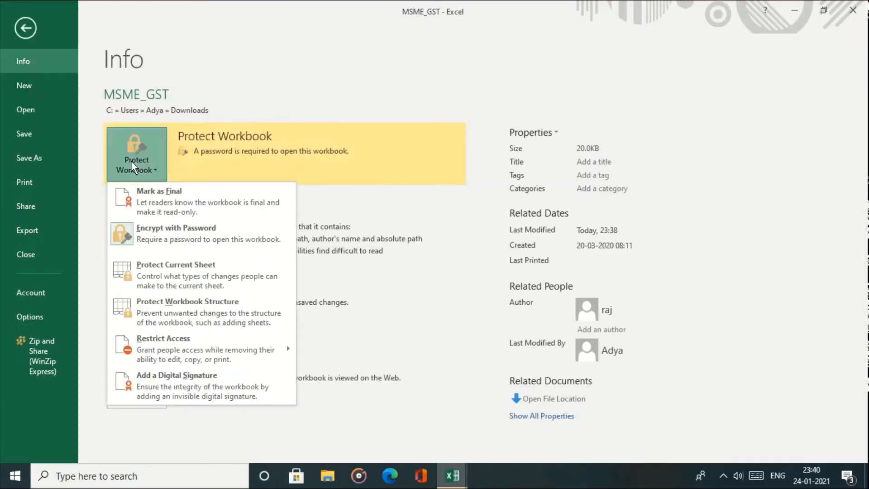
click(191, 302)
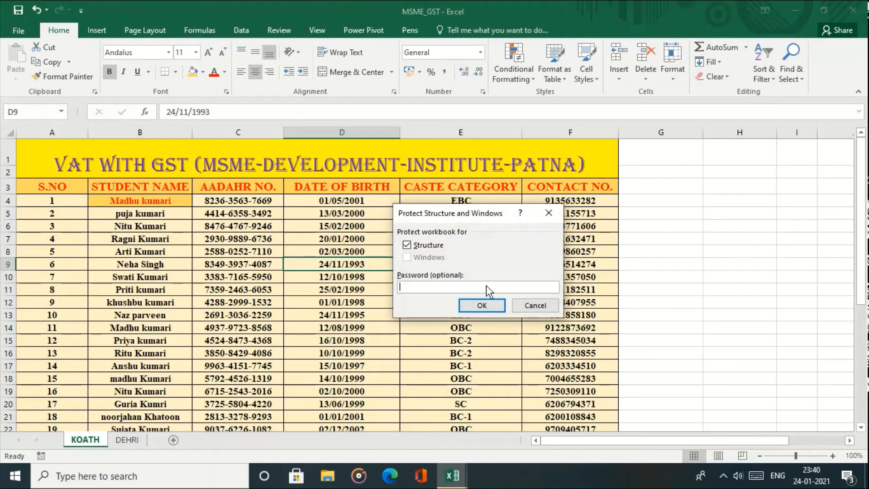
text(123)
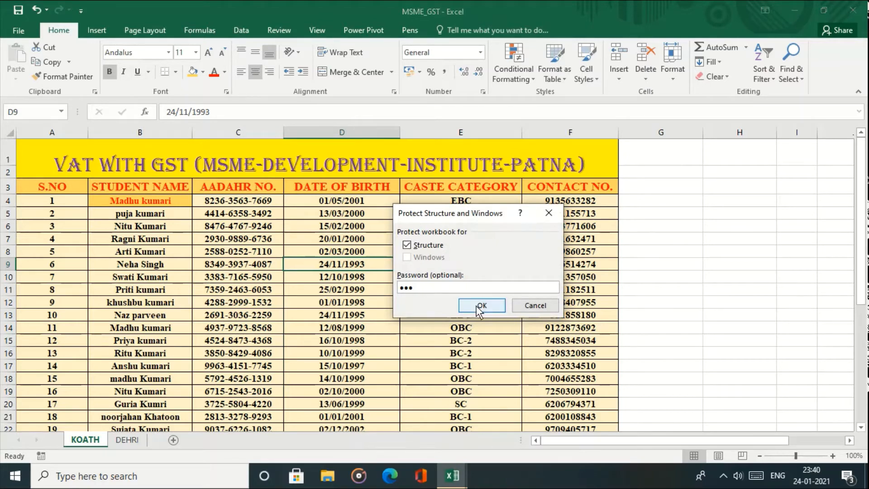
click(479, 306)
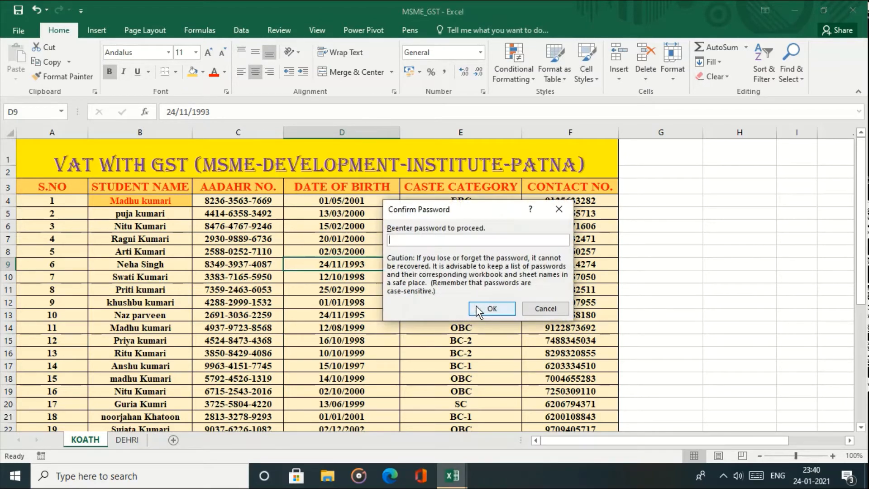
text(123)
click(477, 309)
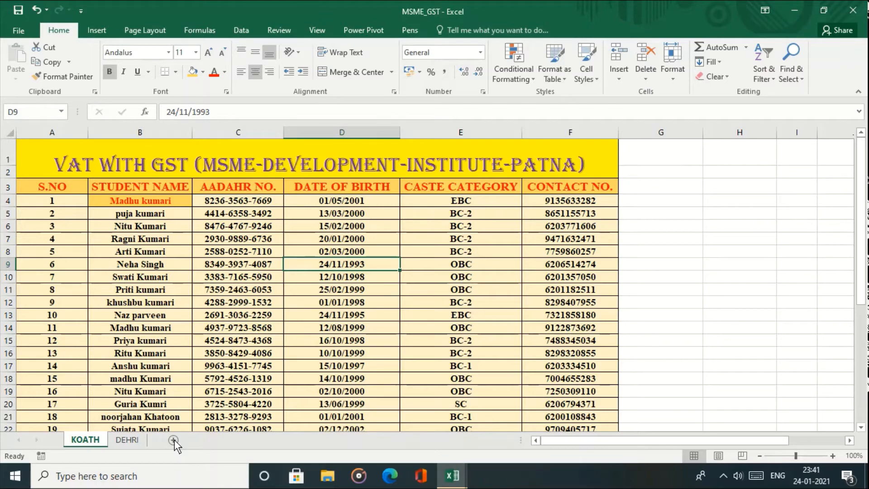
- Turn off workbook structure protection by entering its password
click(150, 340)
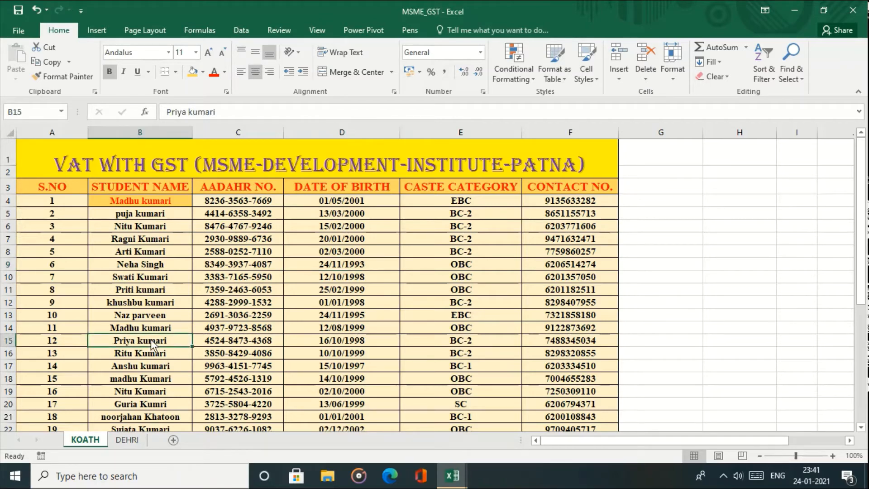
click(77, 202)
click(22, 30)
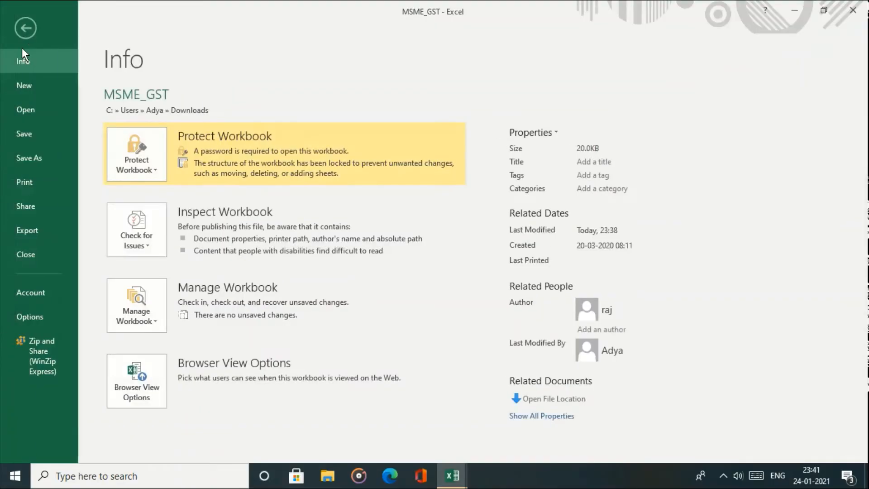
click(129, 150)
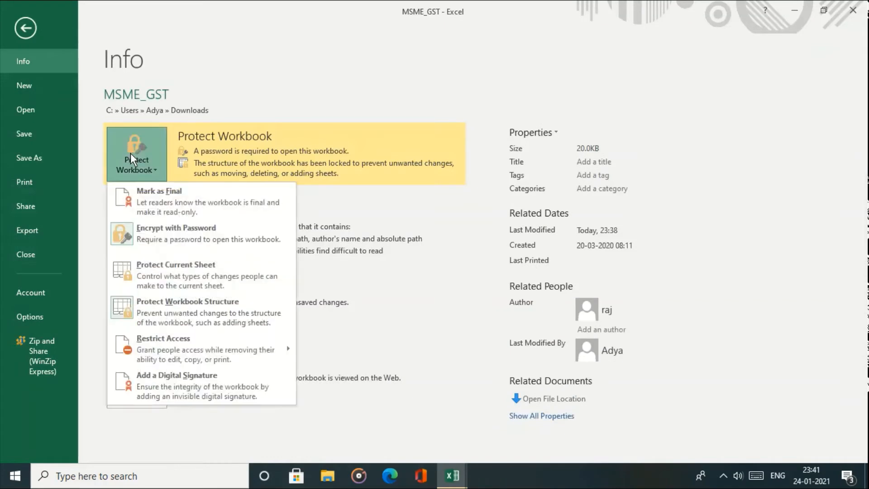
click(178, 297)
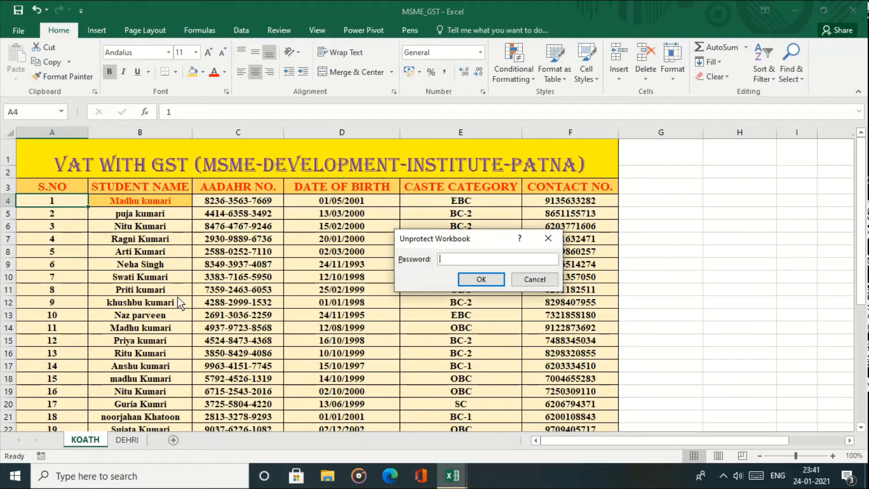
text(123)
key(Return)
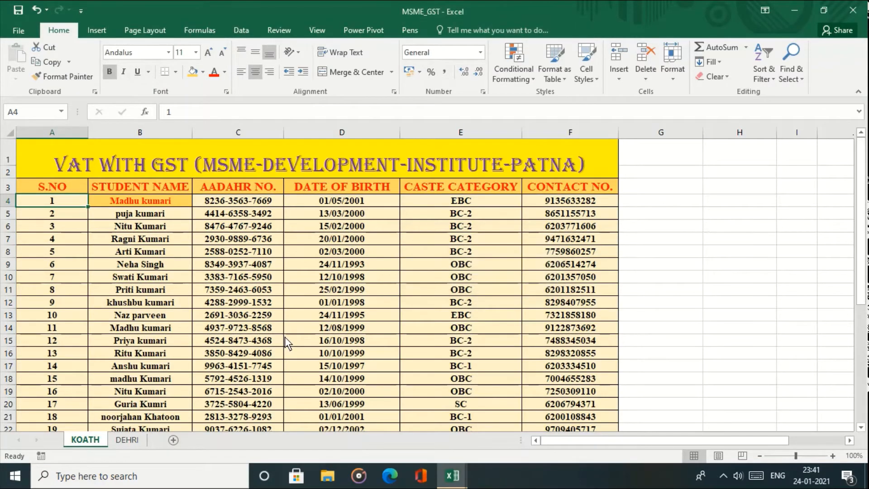
- Insert a new blank Sheet1 and move the DEHRI tab before it
click(172, 439)
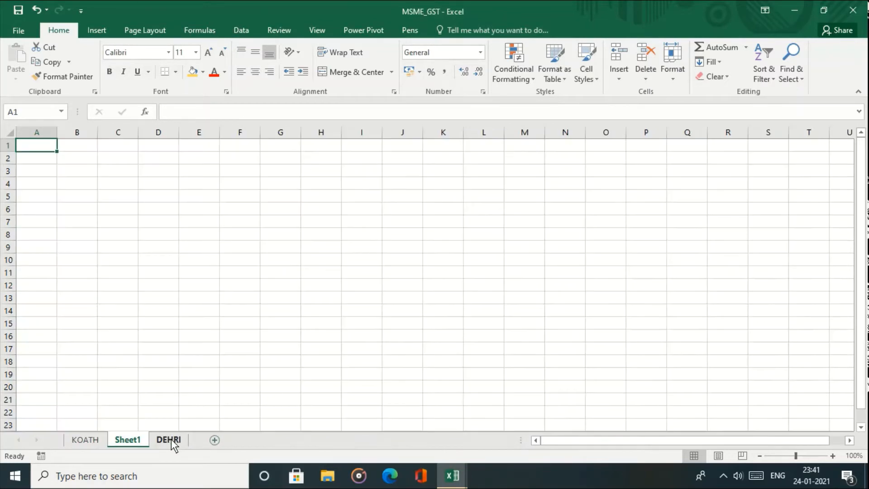
drag(171, 439, 109, 440)
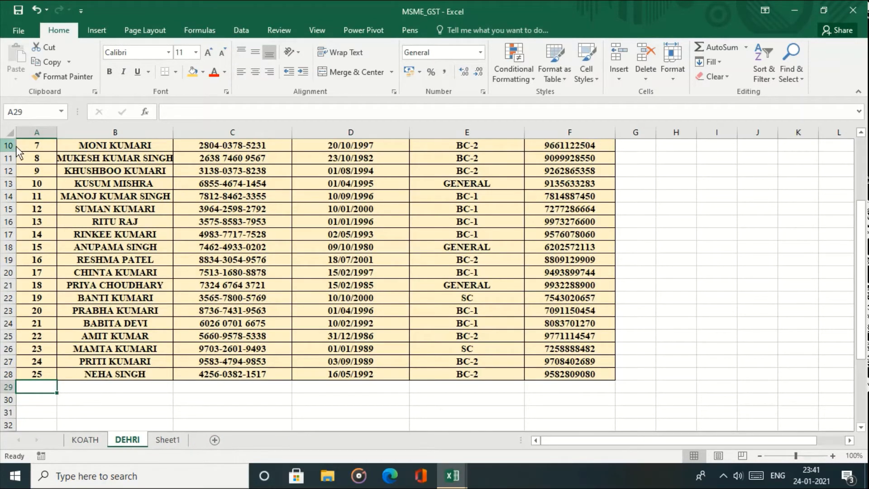
click(22, 29)
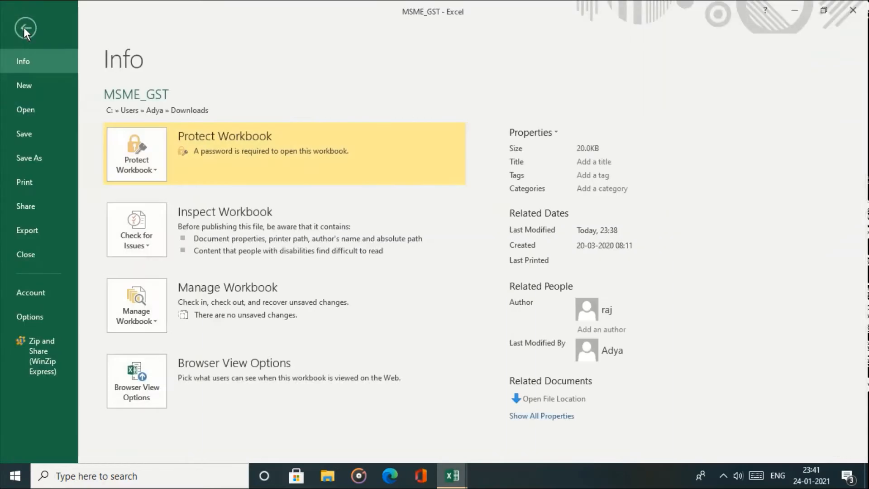
- Attempt Add a Digital Signature under Protect Workbook, declining to get a digital ID
click(141, 153)
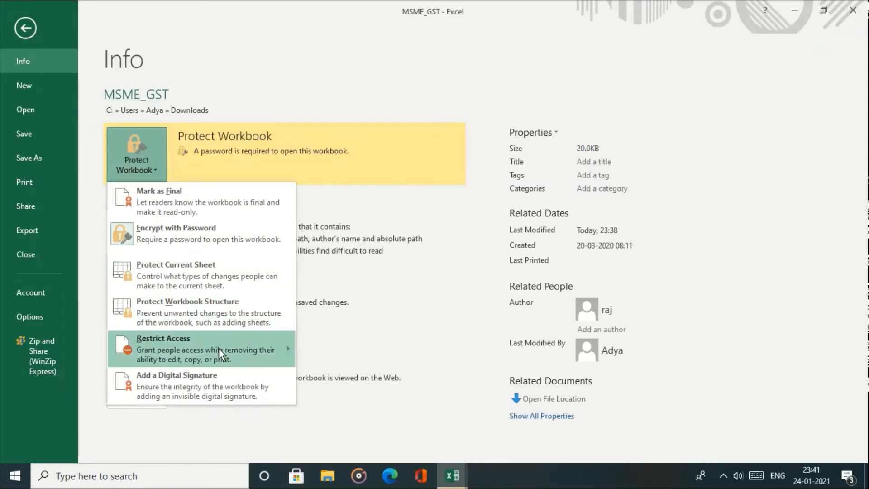
mouse_move(219, 348)
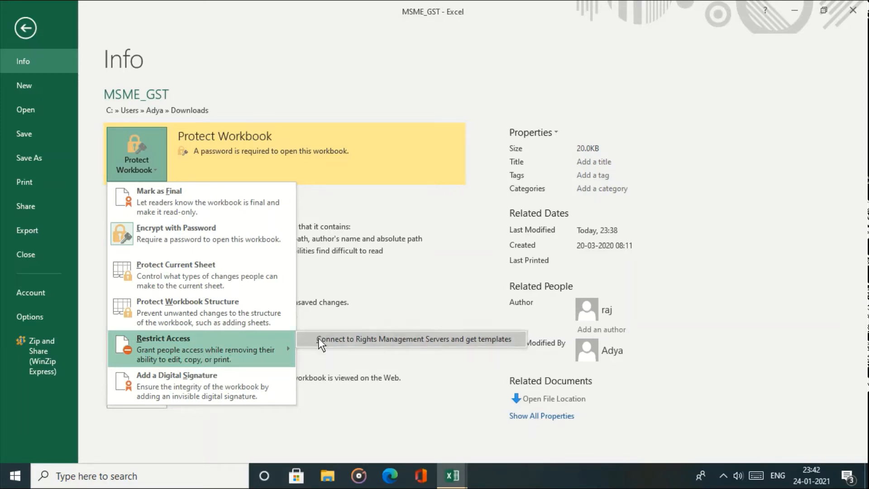
click(203, 386)
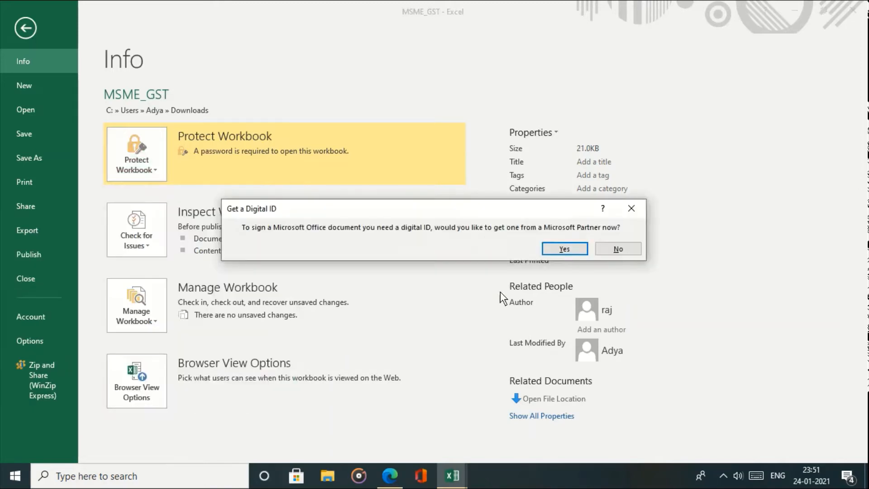
click(622, 248)
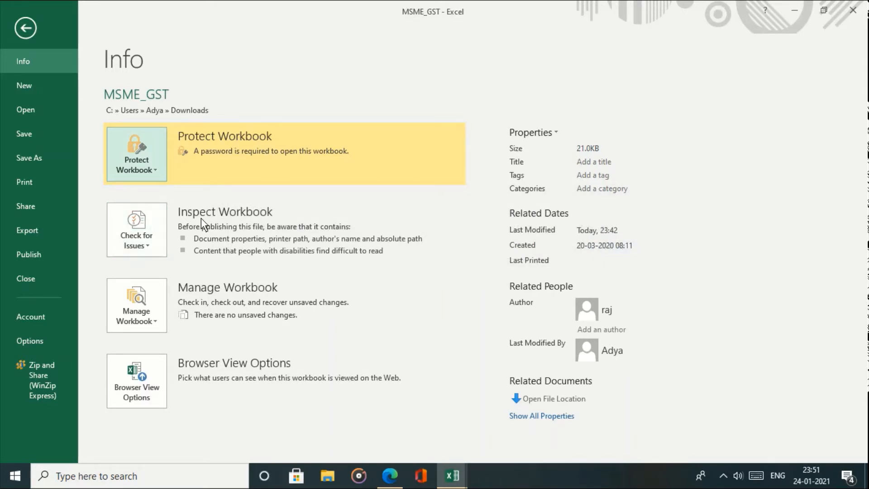
- Run the Document Inspector and Remove All for Document Properties and Personal Information
click(136, 232)
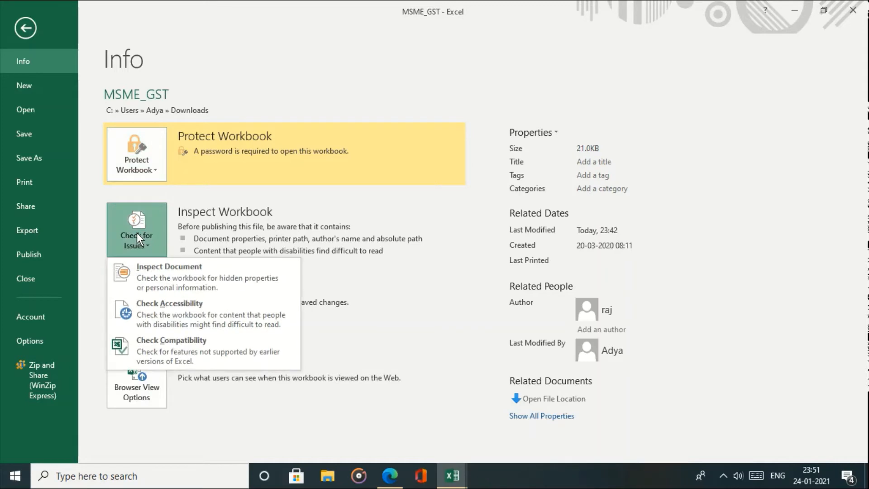
click(178, 279)
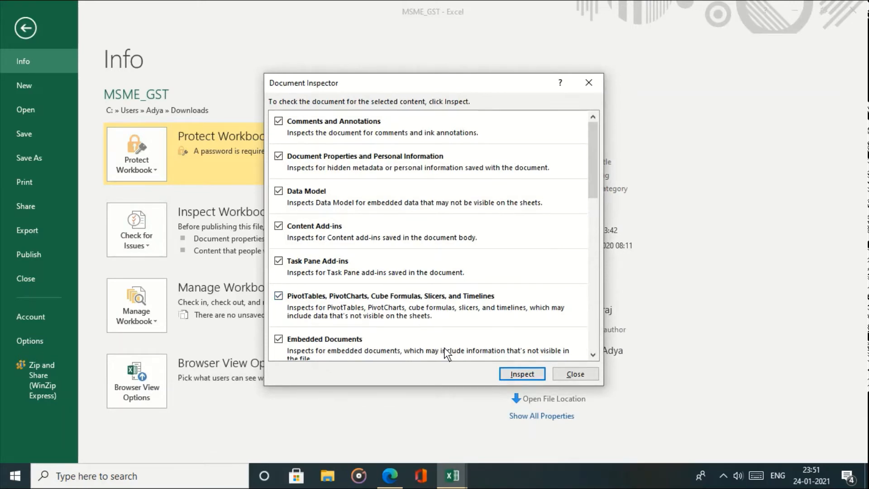
click(515, 374)
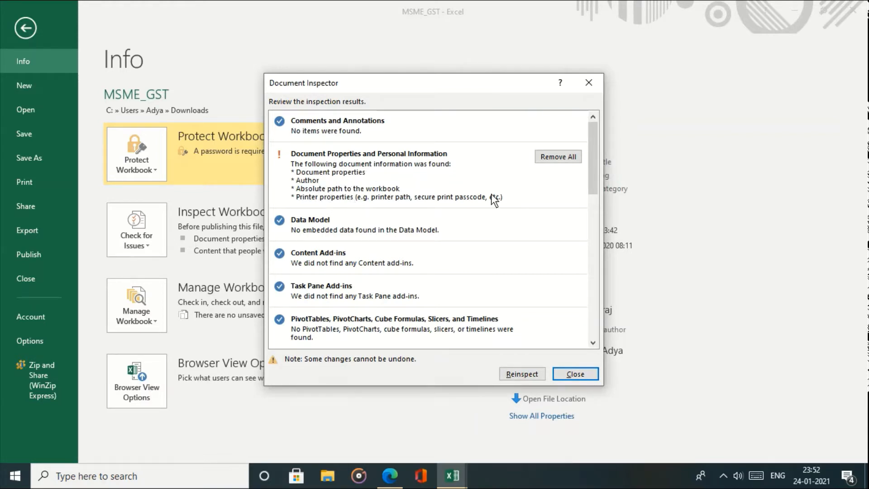
click(569, 159)
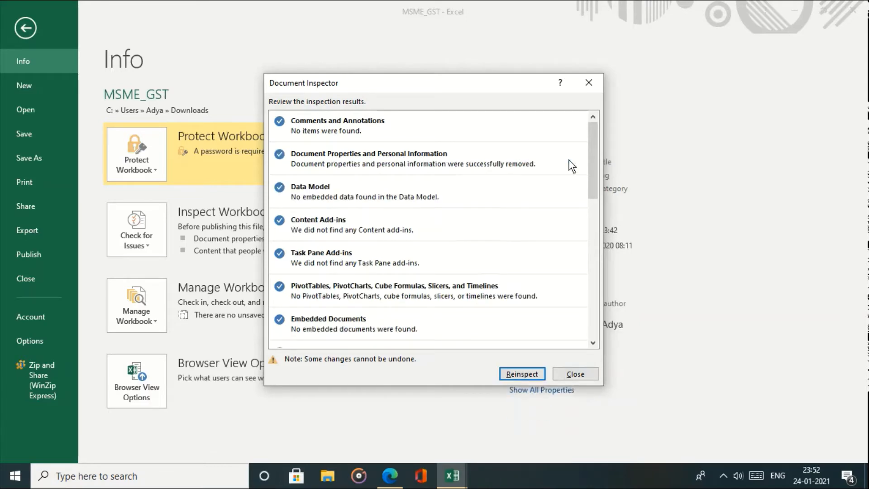
click(572, 372)
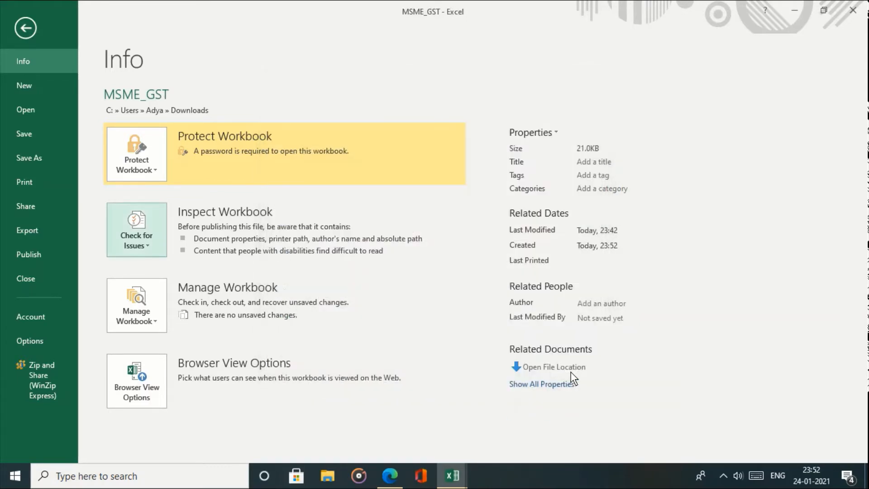
click(137, 246)
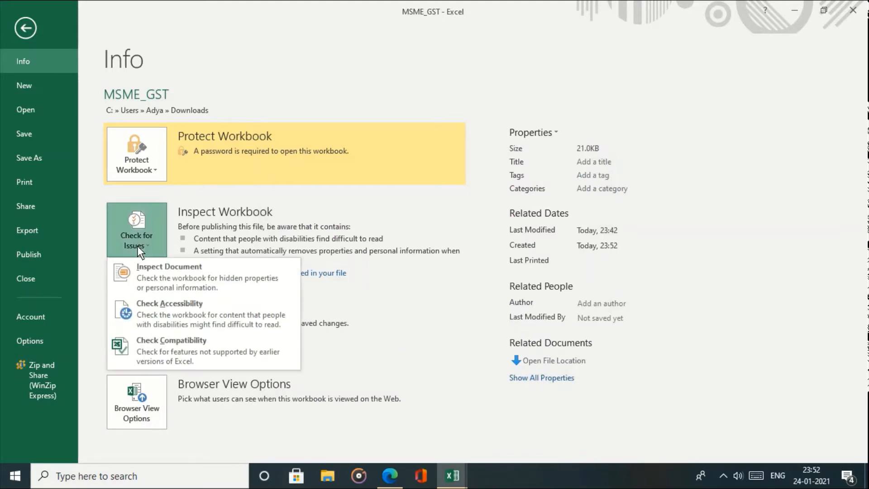
click(163, 309)
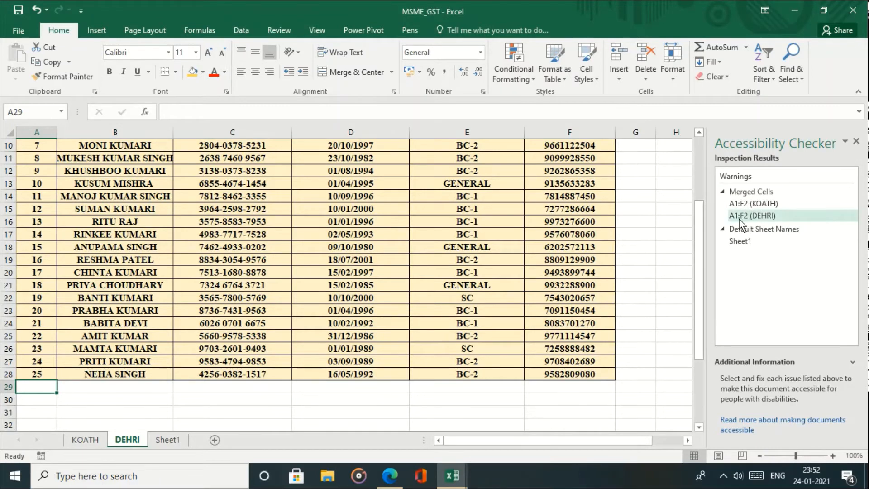
click(746, 241)
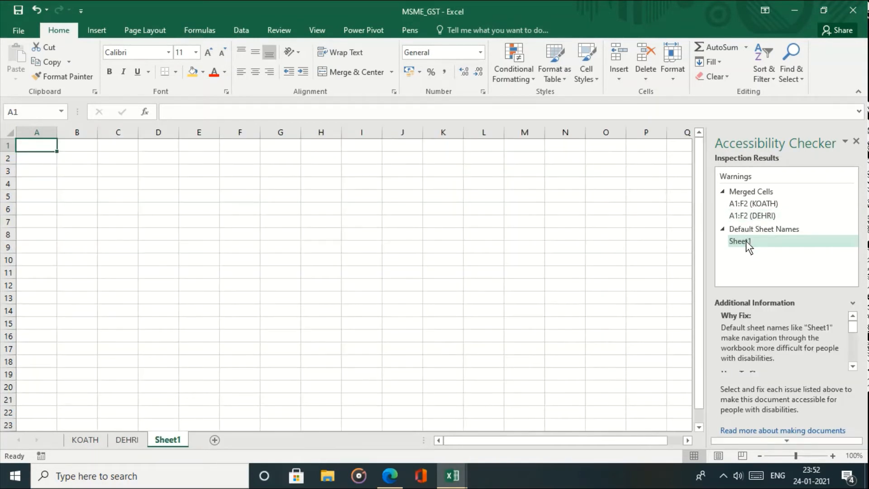
click(856, 141)
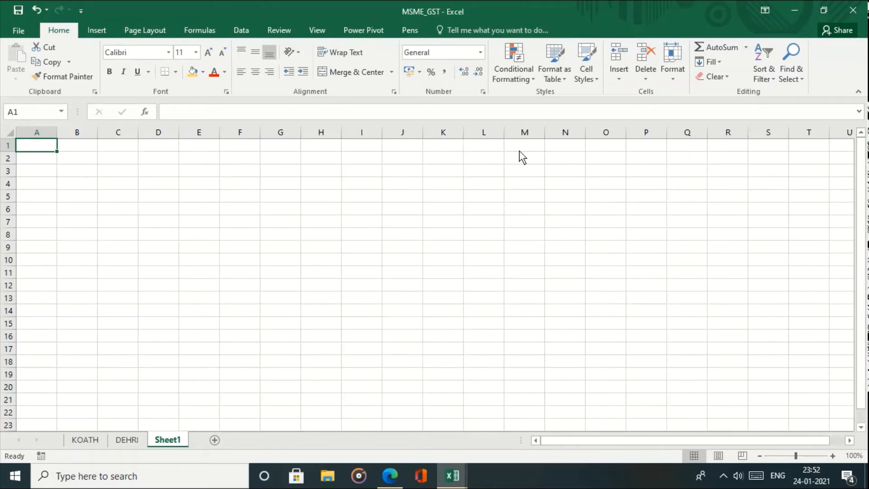
click(18, 31)
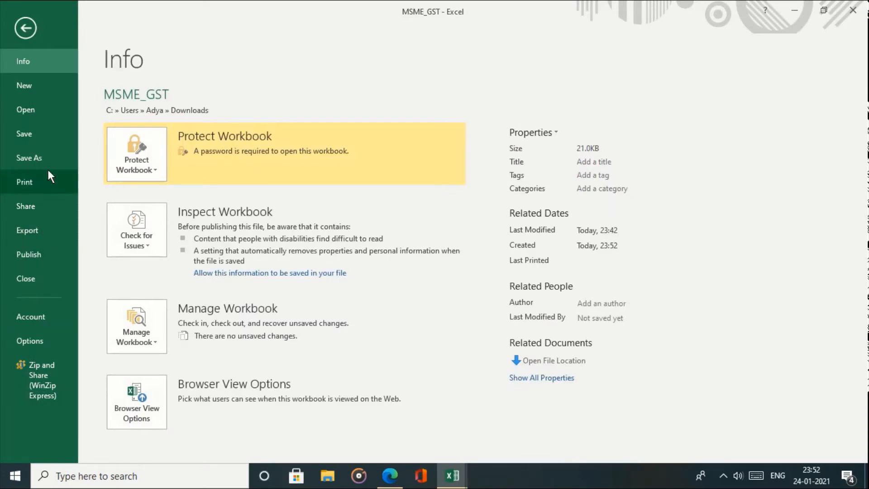
- Run Check Compatibility, review the 5 minor fidelity losses for Excel 97-2003, and close it
click(140, 240)
click(175, 348)
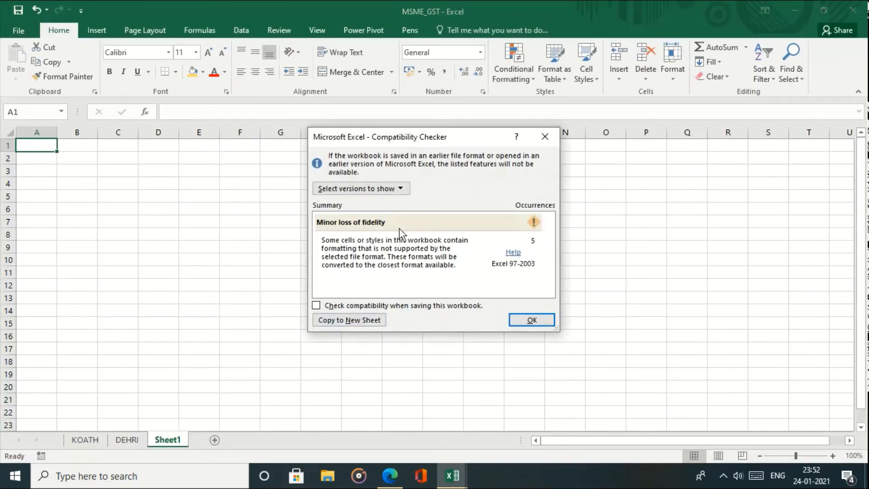
click(530, 320)
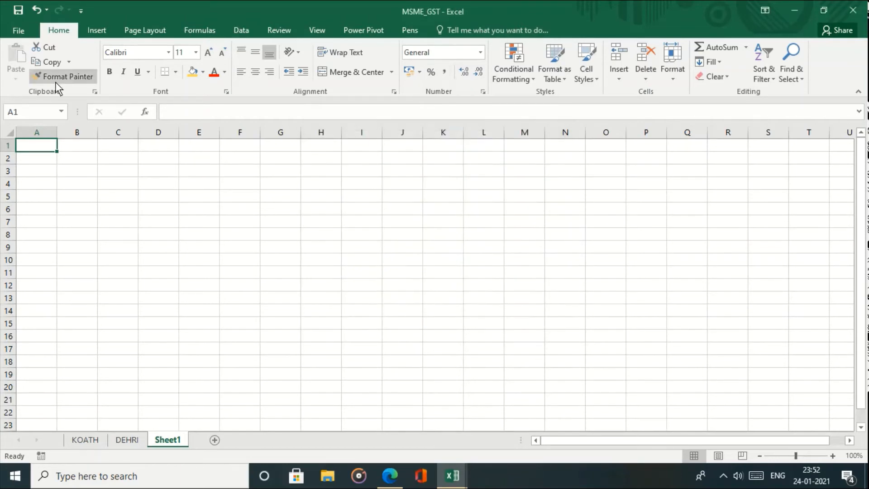
- Open the recovered unsaved Book1 workbook through Manage Workbook
click(10, 32)
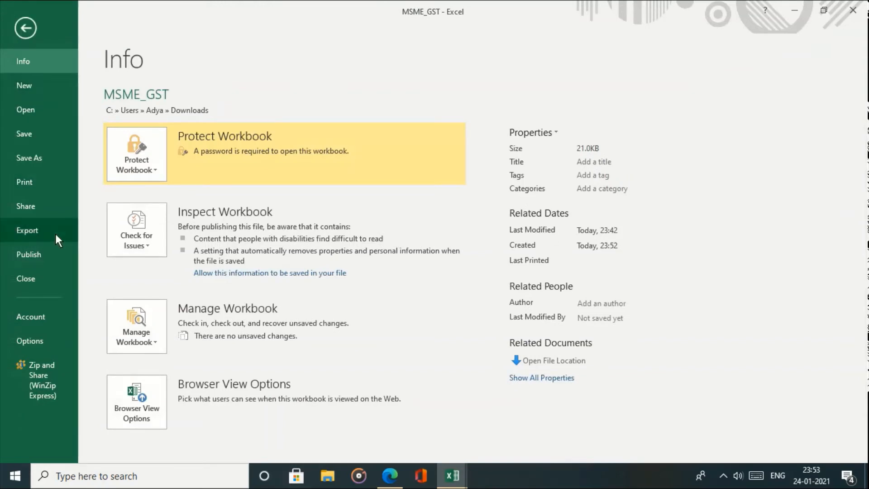
click(157, 346)
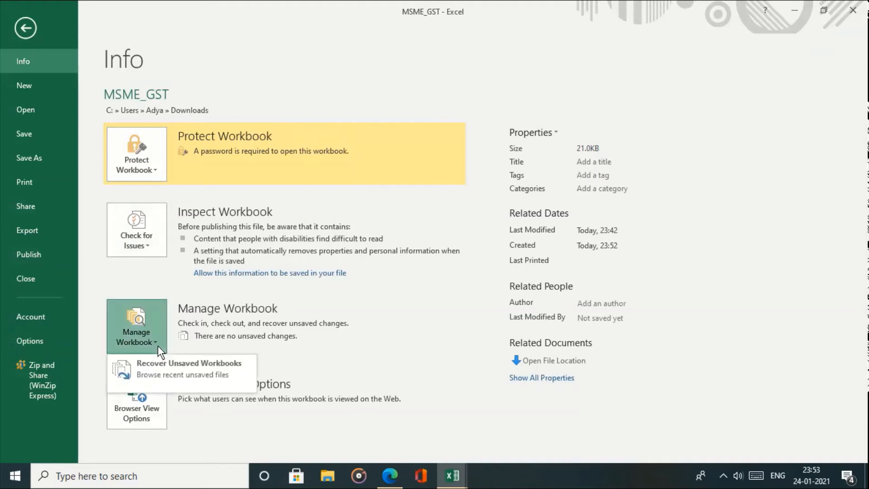
click(165, 372)
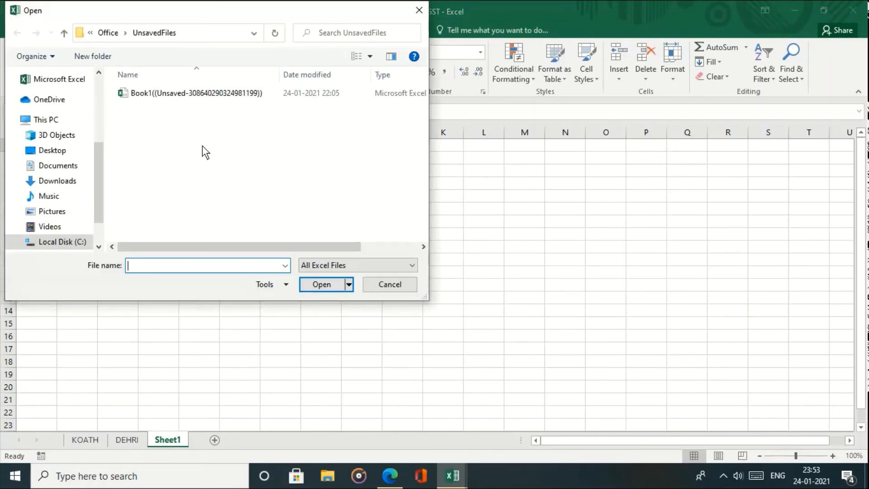
double_click(204, 92)
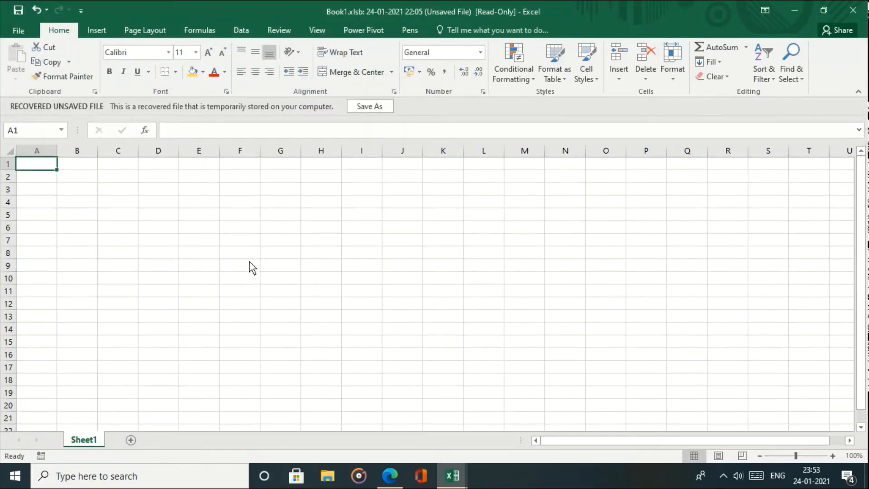
- Save the recovered workbook as xyz in Documents, then close it
click(367, 107)
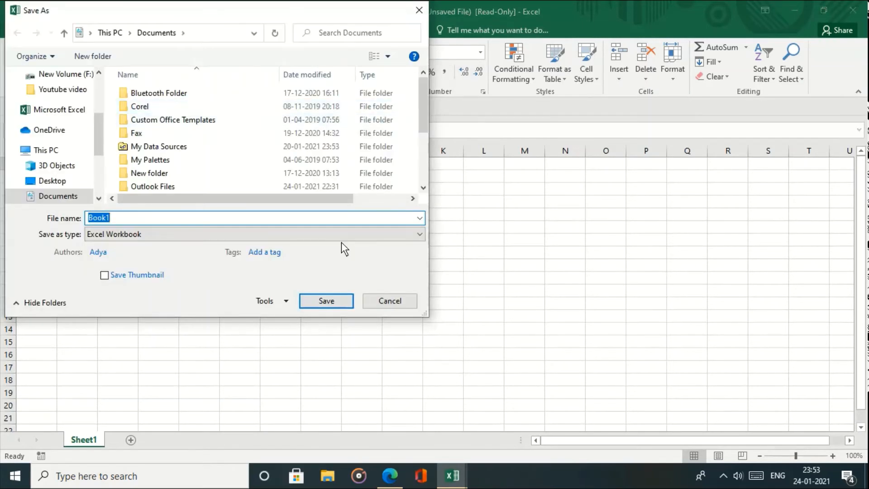
text(xyz)
key(Return)
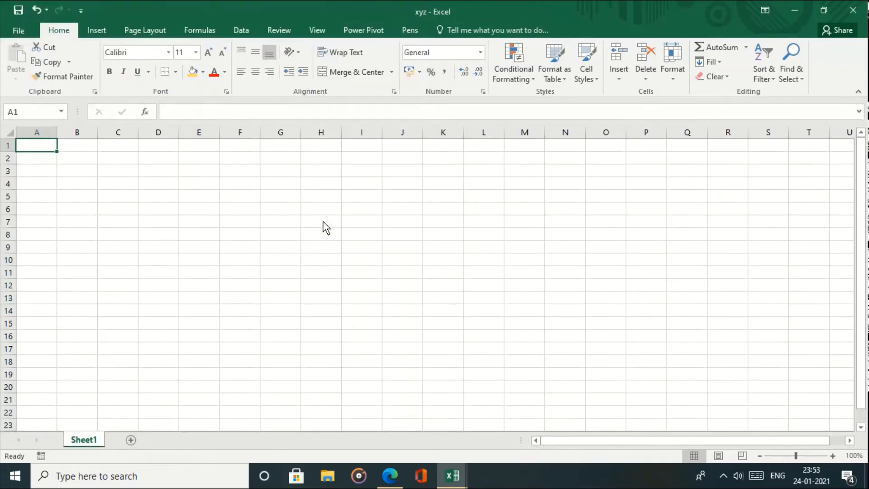
click(15, 28)
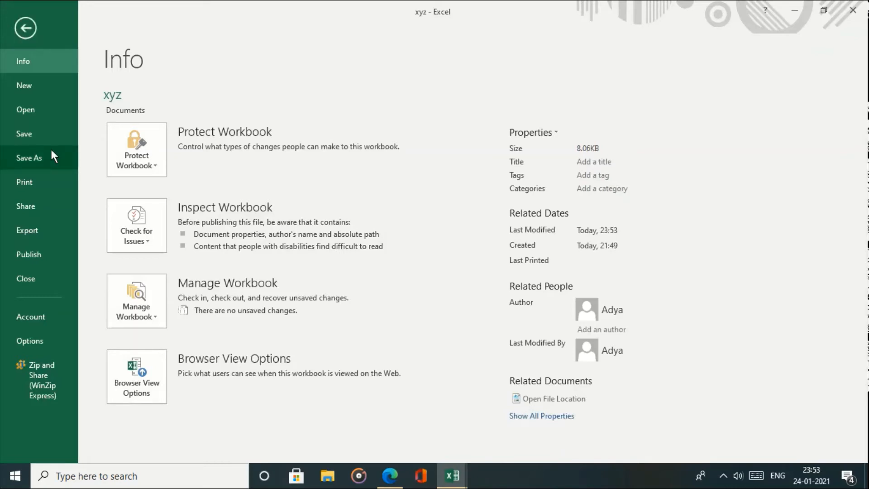
click(56, 277)
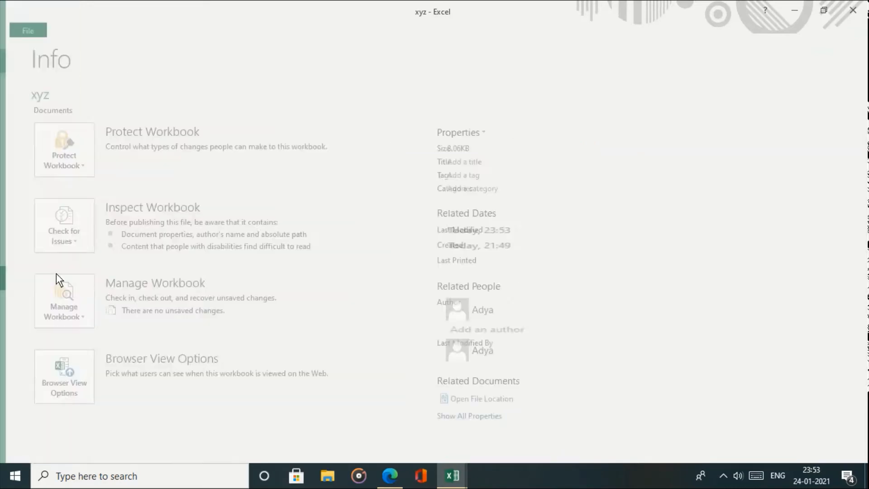
- Set Browser View Options to Sheets with only DEHRI ticked, unchecking KOATH and Sheet1
click(15, 28)
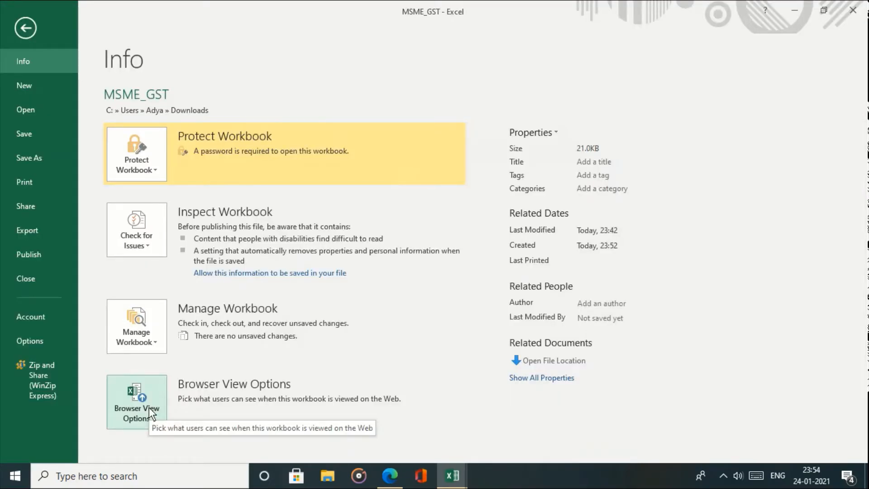
click(149, 407)
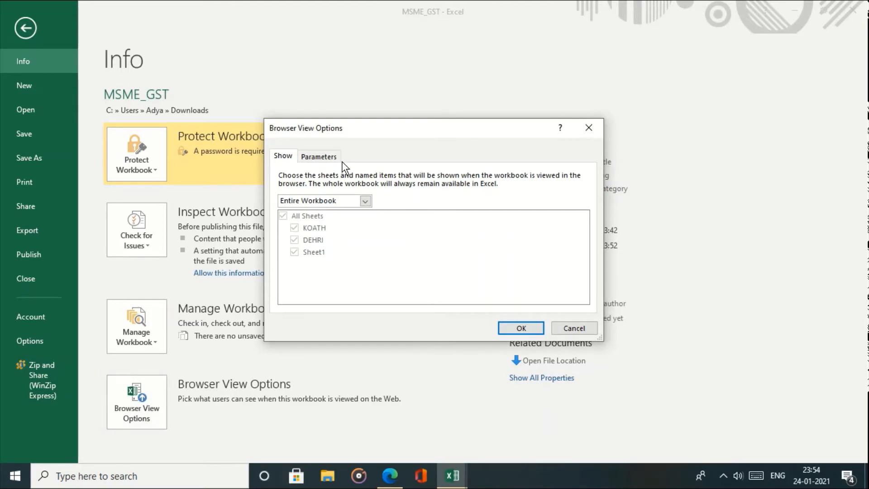
click(322, 202)
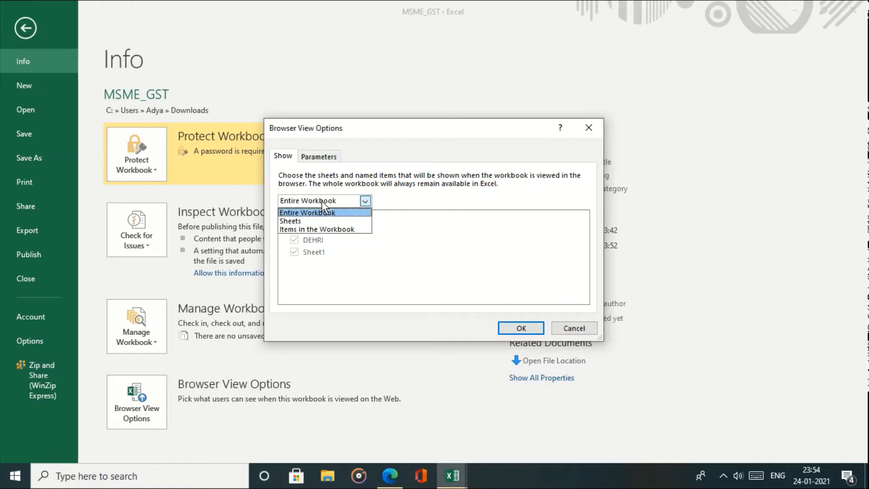
click(322, 202)
click(323, 201)
click(322, 201)
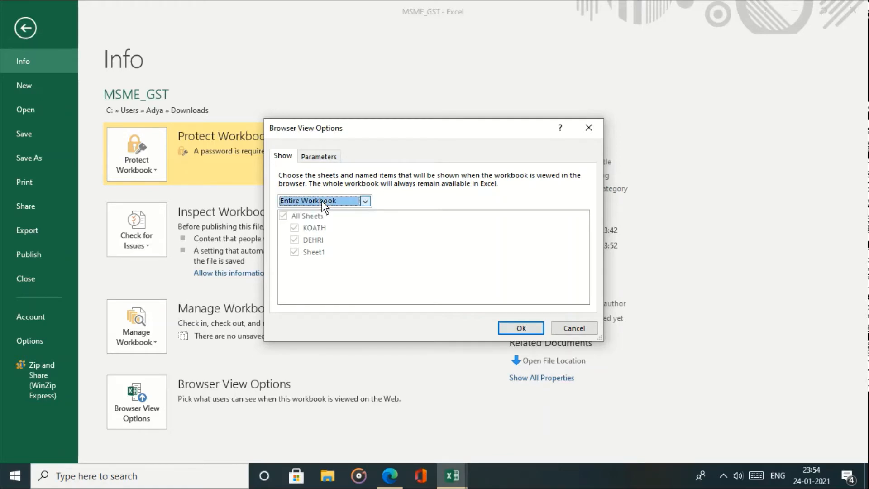
click(295, 202)
click(297, 221)
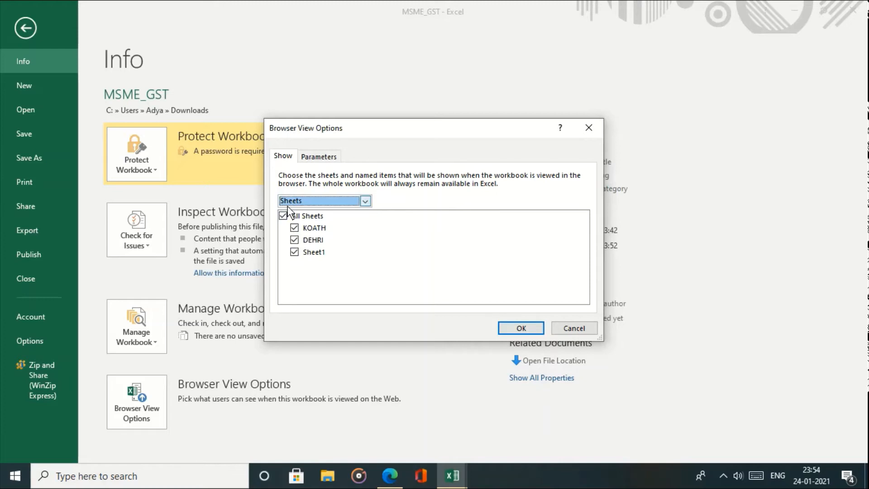
click(294, 252)
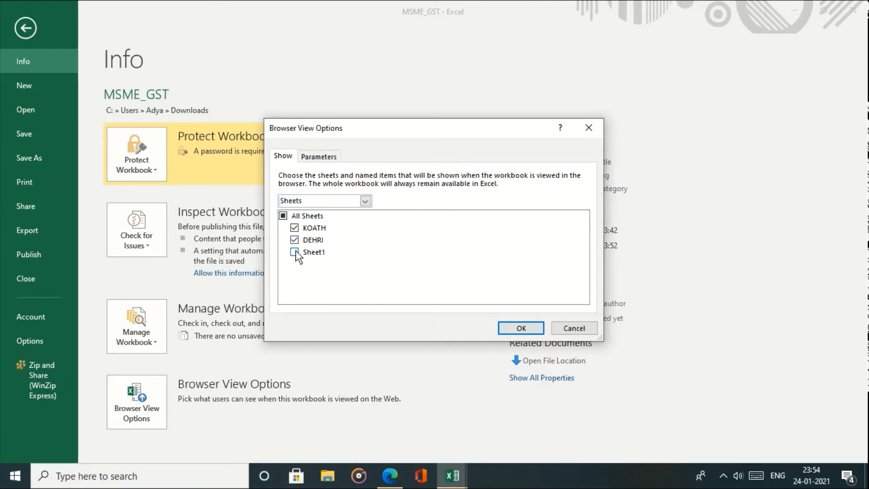
click(294, 228)
click(510, 323)
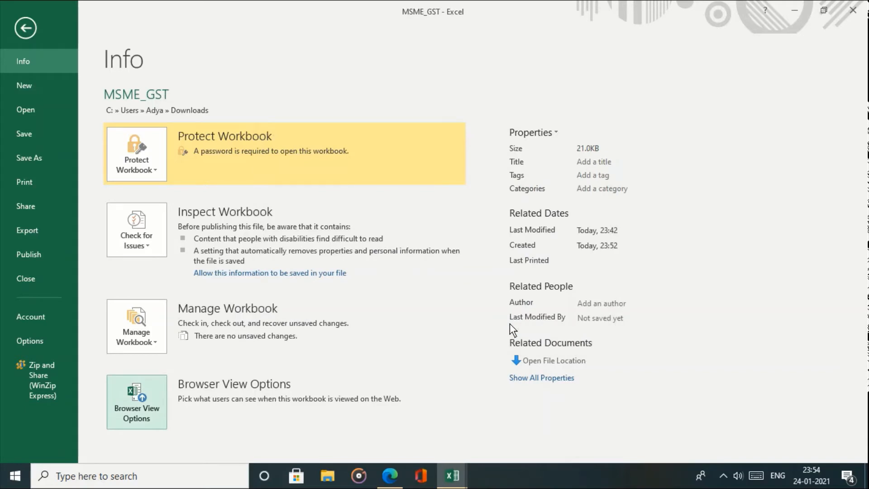
- Save the MSME_GST workbook to the OneDrive folder
click(71, 205)
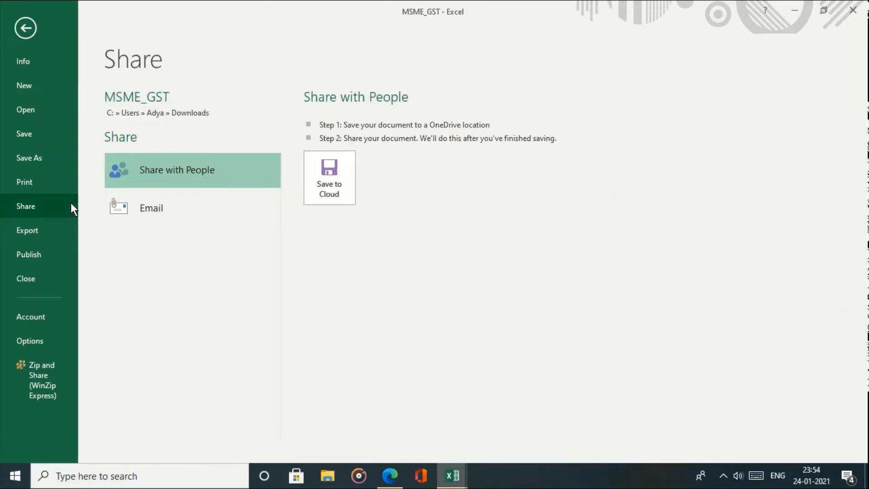
click(320, 194)
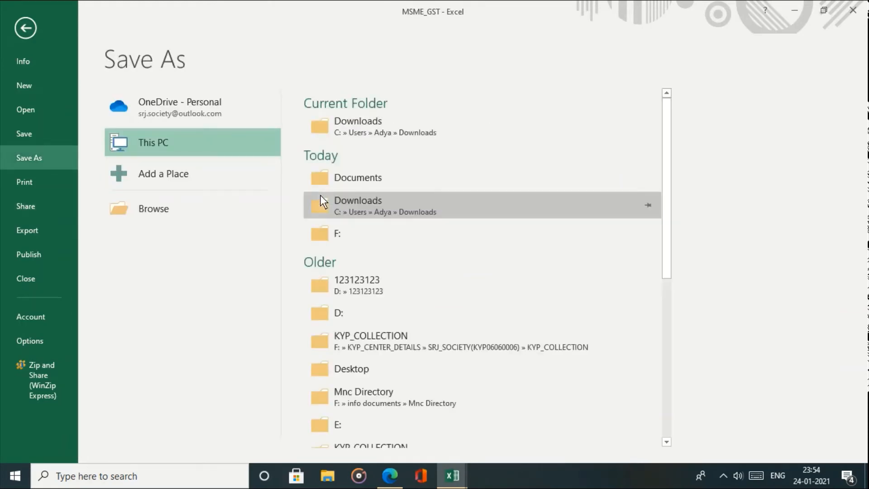
click(201, 102)
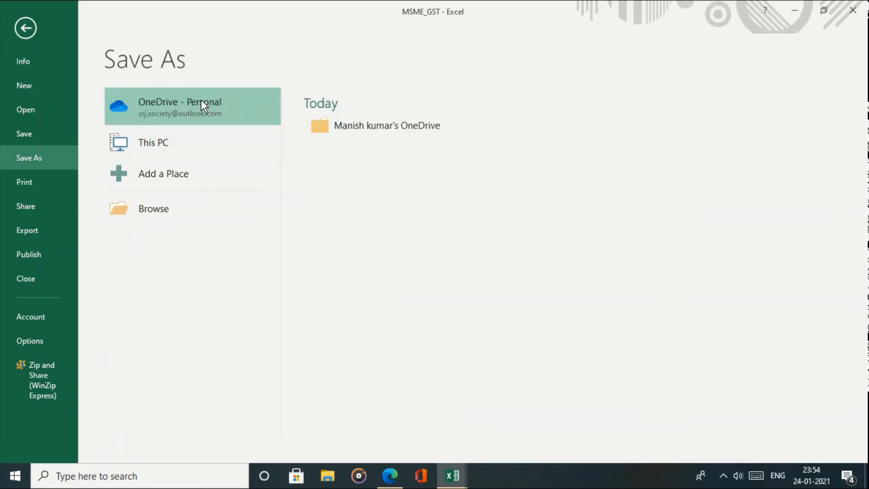
click(359, 125)
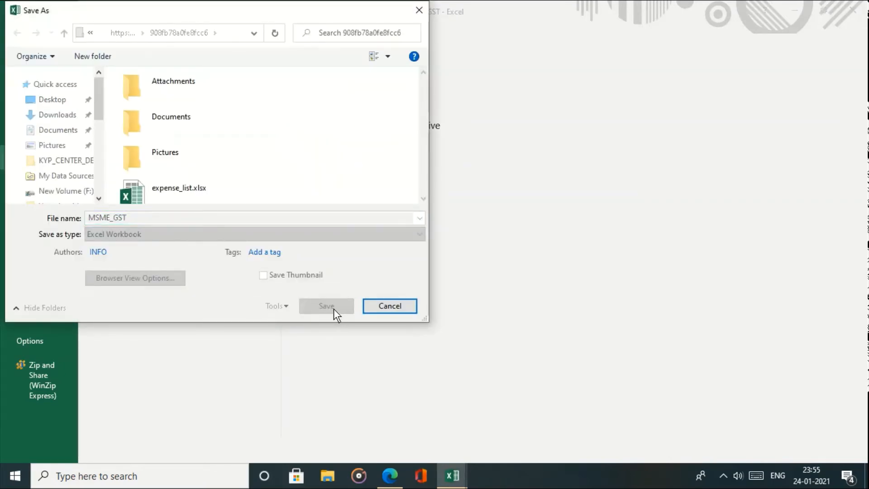
click(326, 306)
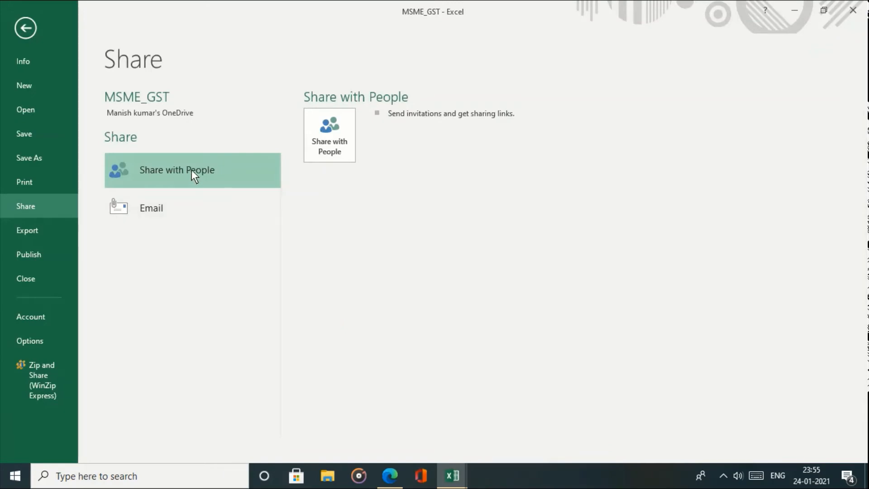
- Create an edit sharing link for MSME_GST and copy it
click(335, 150)
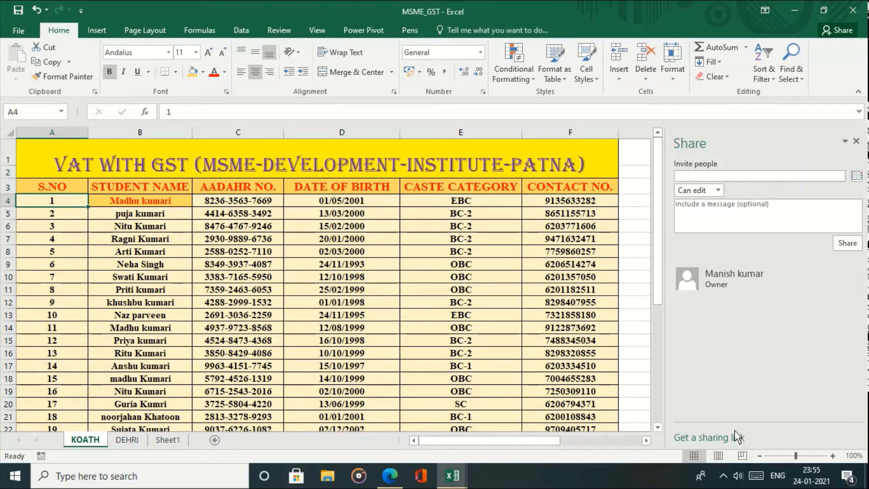
click(721, 439)
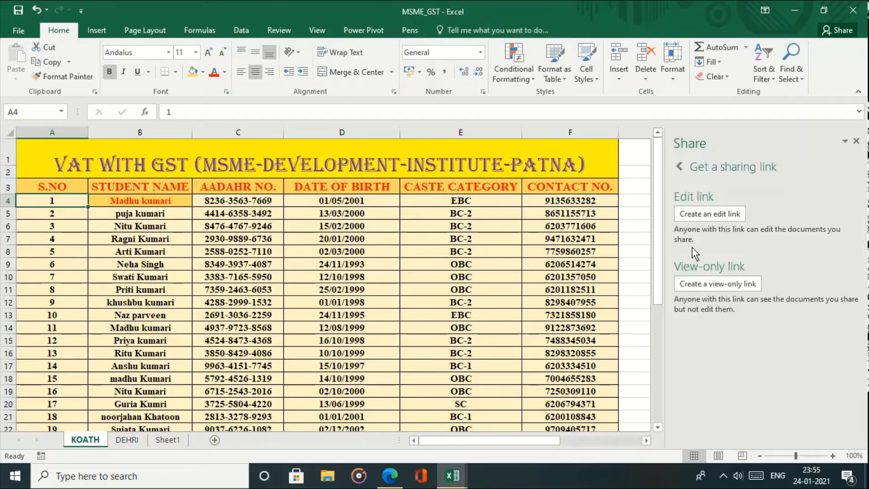
click(697, 212)
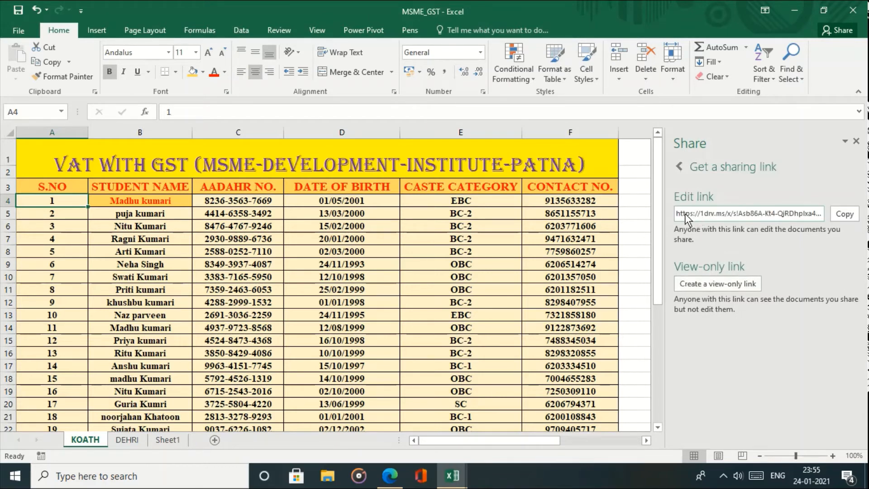
drag(678, 217, 832, 210)
key(ctrl+c)
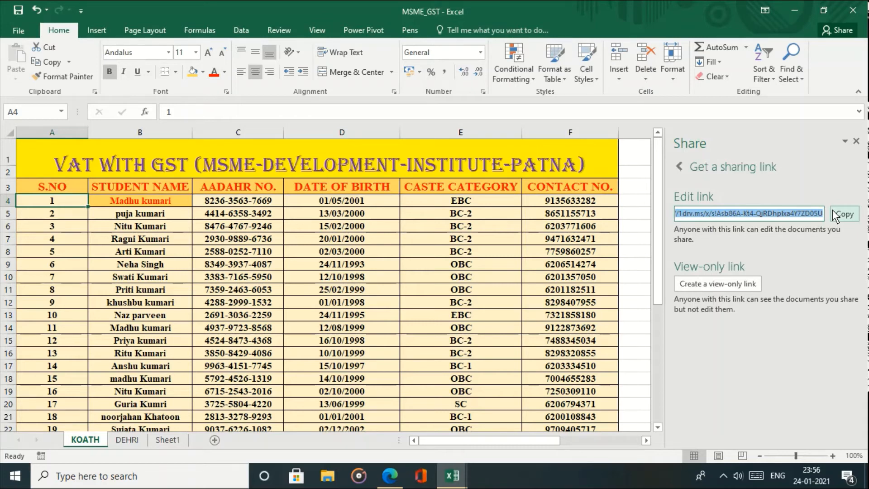
click(796, 7)
- Paste the copied MSME_GST edit link into a new Edge tab and go to it
click(797, 7)
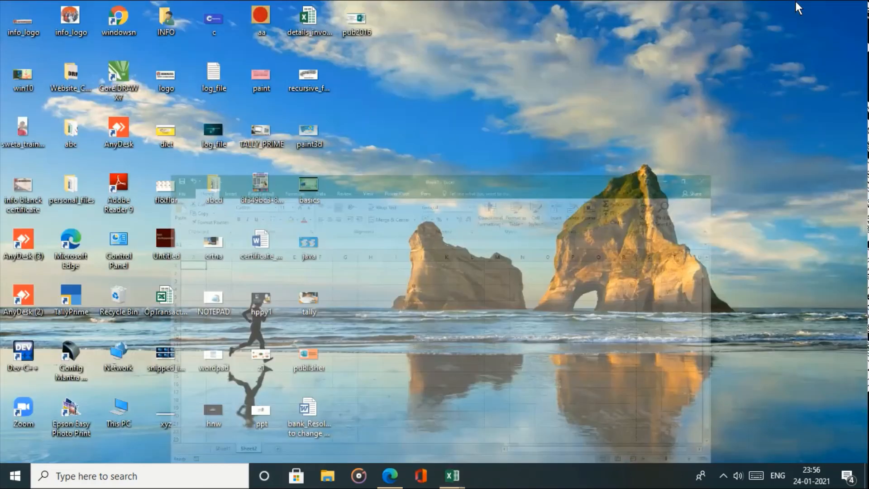
click(389, 475)
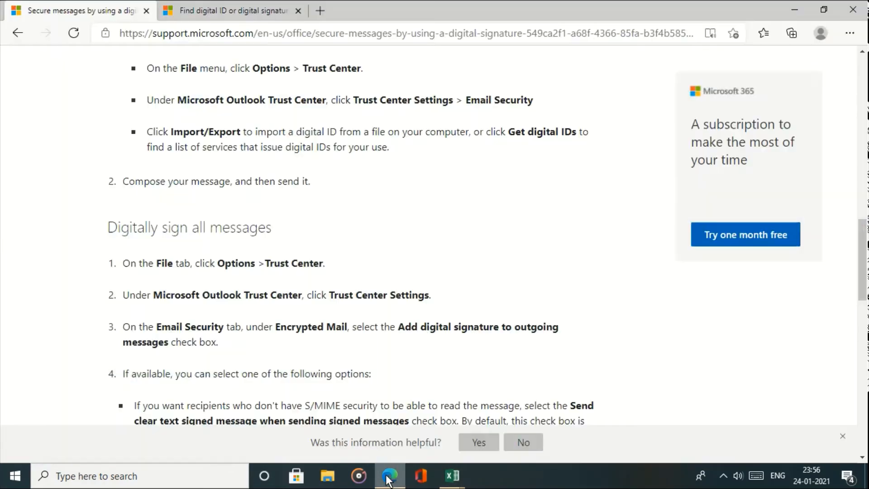
click(316, 15)
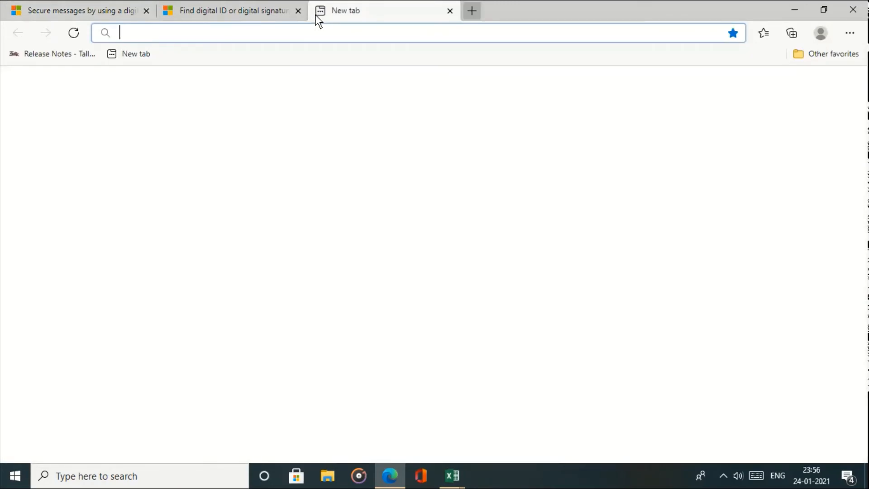
key(ctrl+v)
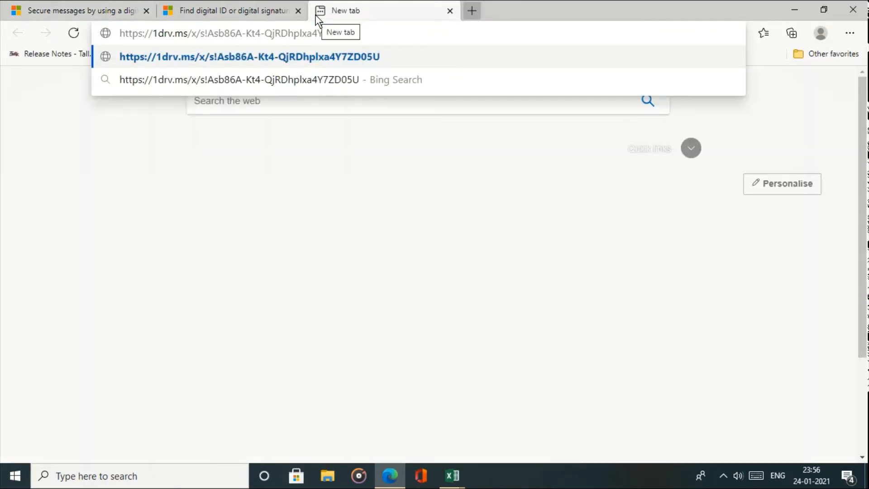
key(Return)
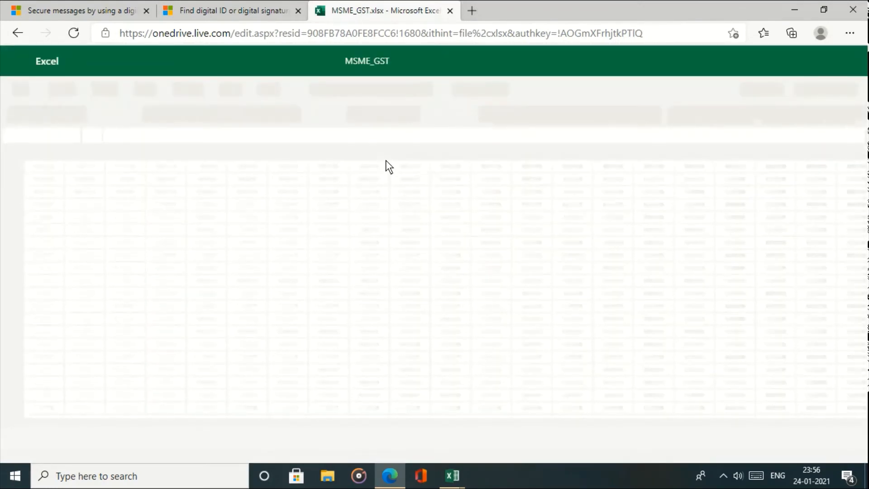
- Enter the workbook password and decline saving it in the browser
text(****)
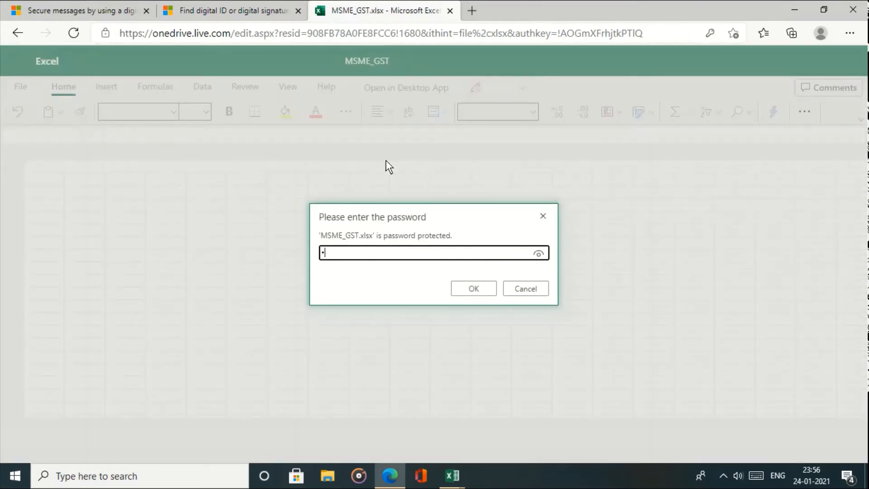
key(Return)
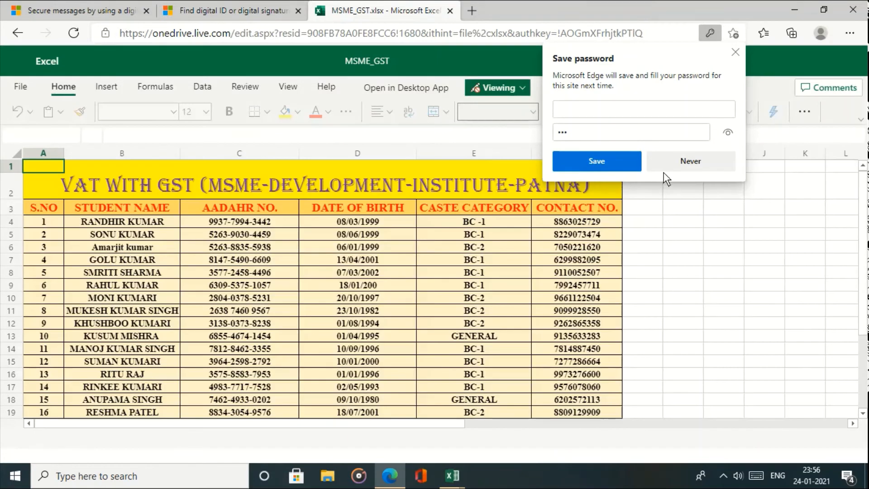
click(672, 163)
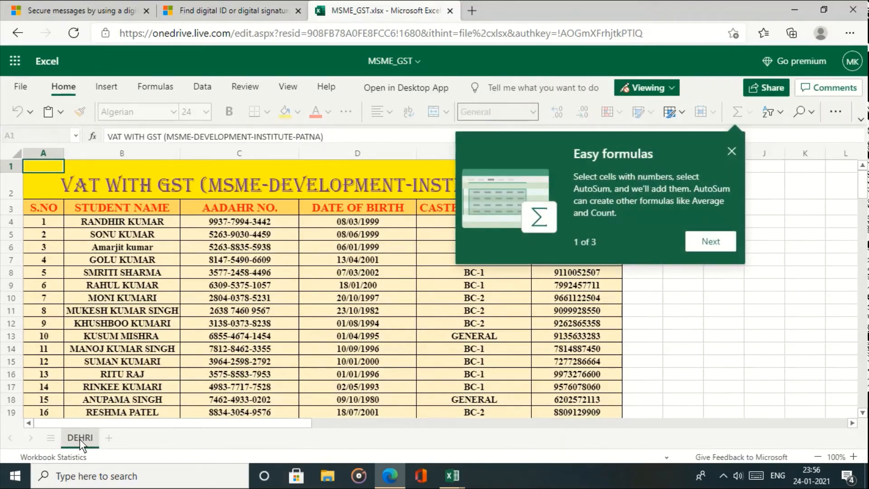
- Check cells B10 and E7 online, dismiss the Easy formulas tip, then close the browser
click(136, 299)
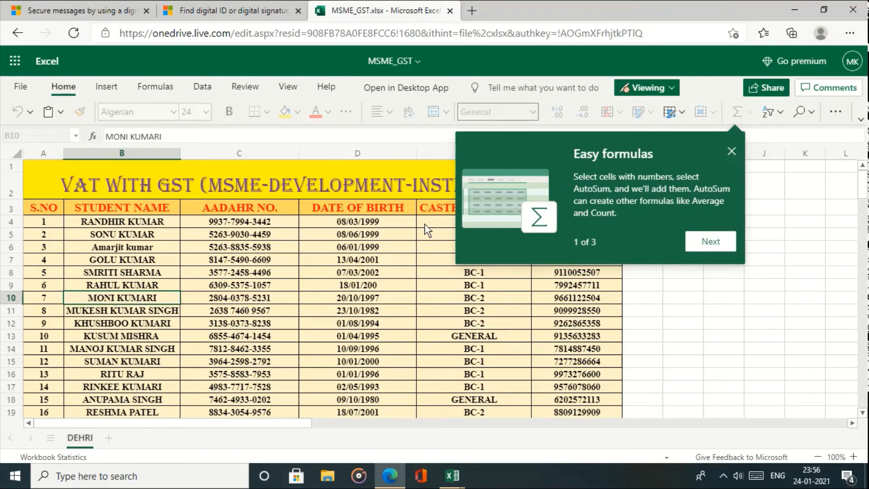
click(728, 151)
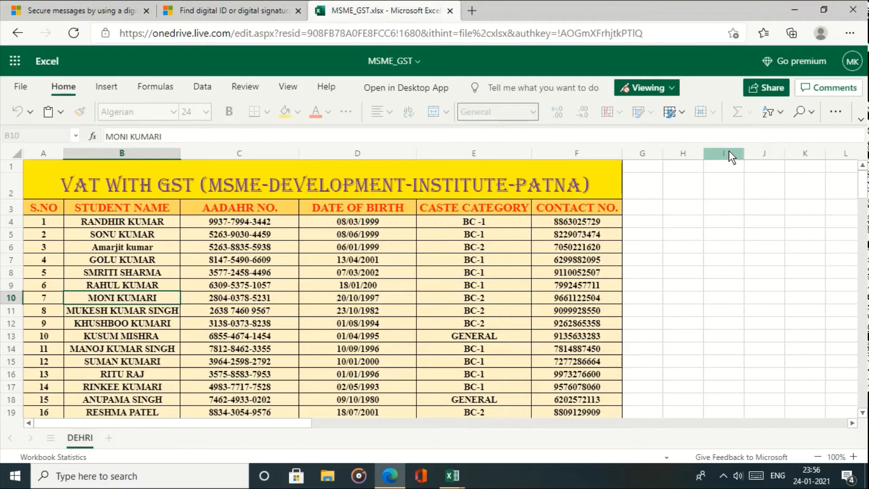
click(470, 263)
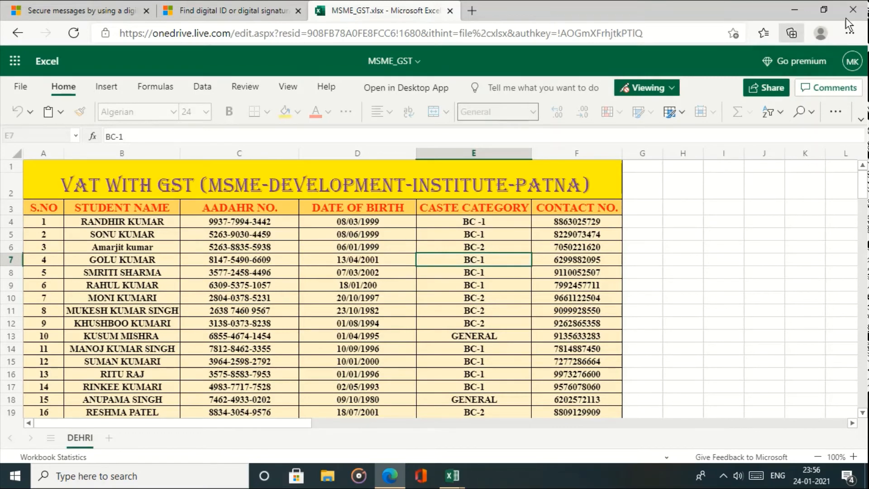
click(860, 14)
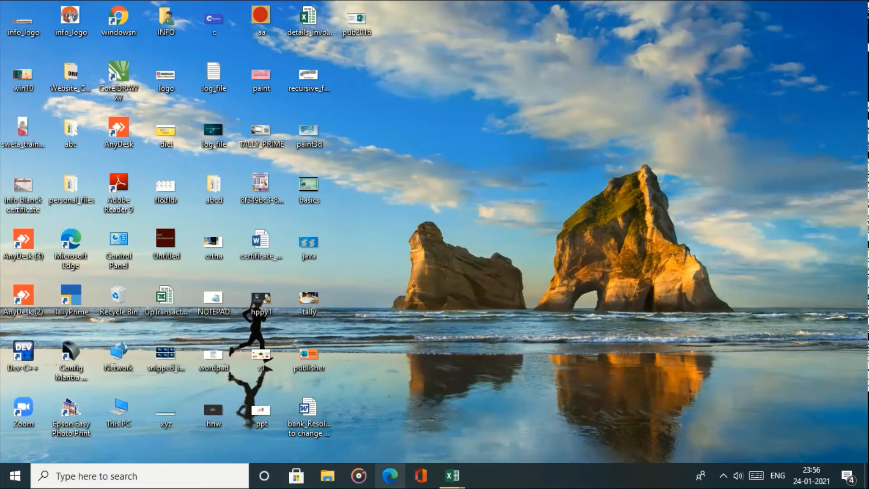
- Bring the MSME_GST Excel window back and close its Share pane
mouse_move(450, 483)
click(511, 428)
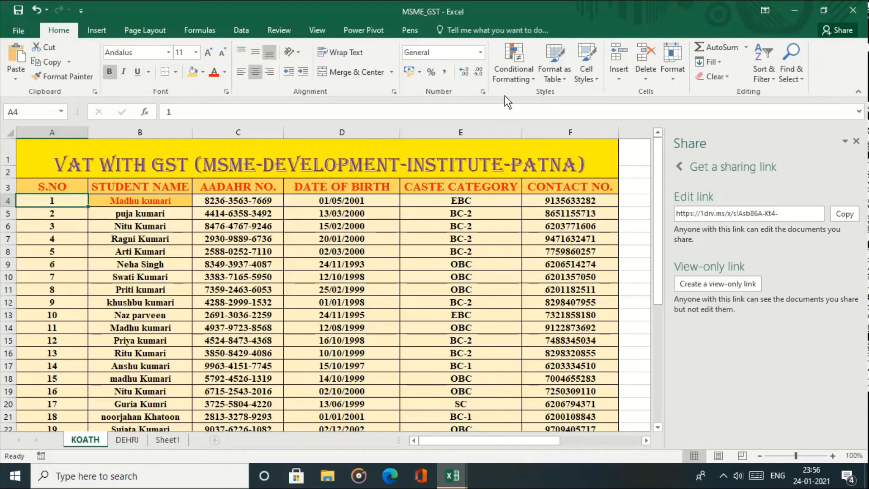
click(855, 141)
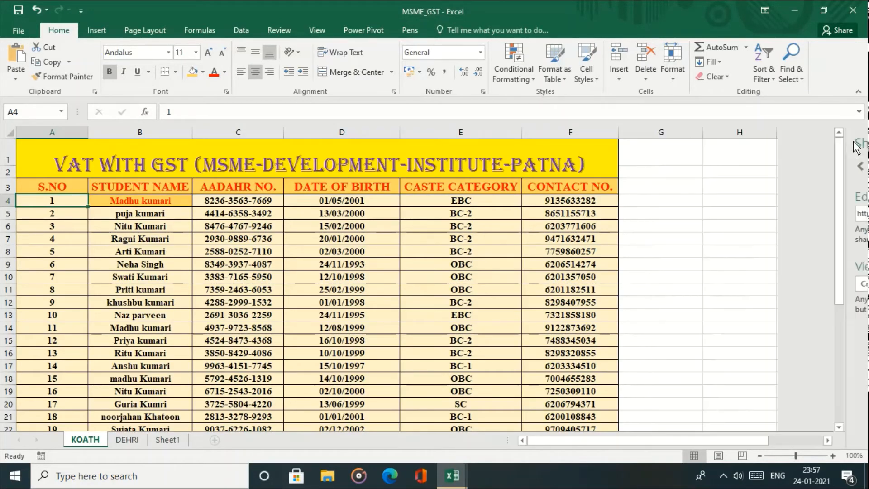
- Create a new workbook from the Simple invoice template under Business
click(20, 28)
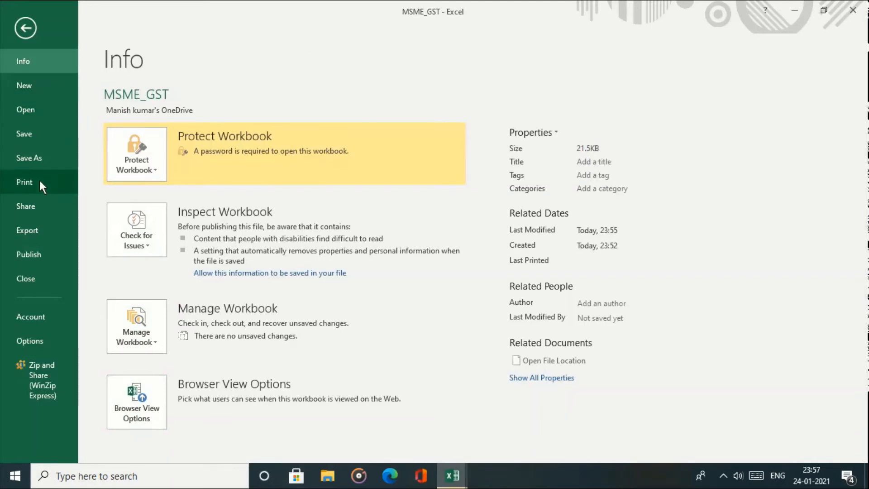
click(35, 86)
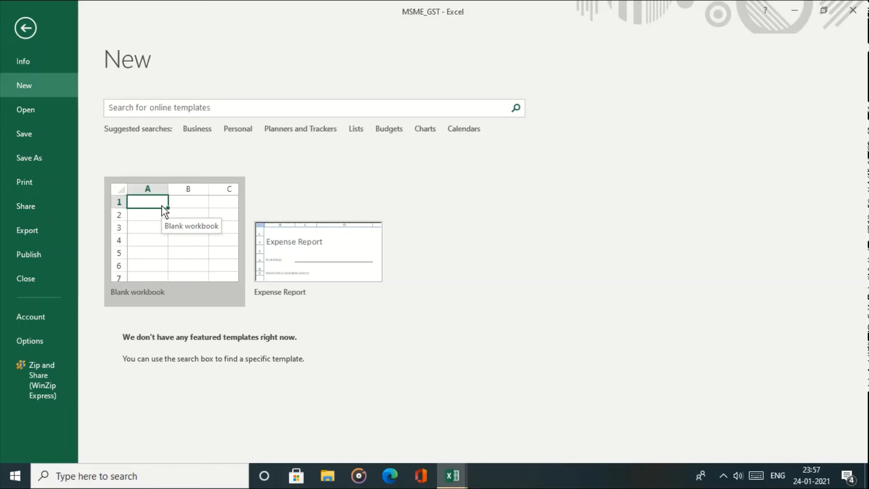
click(195, 134)
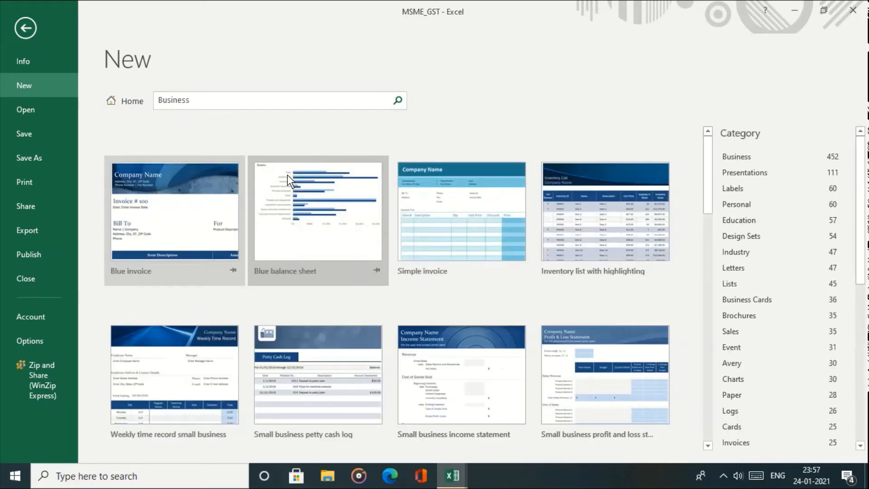
click(484, 250)
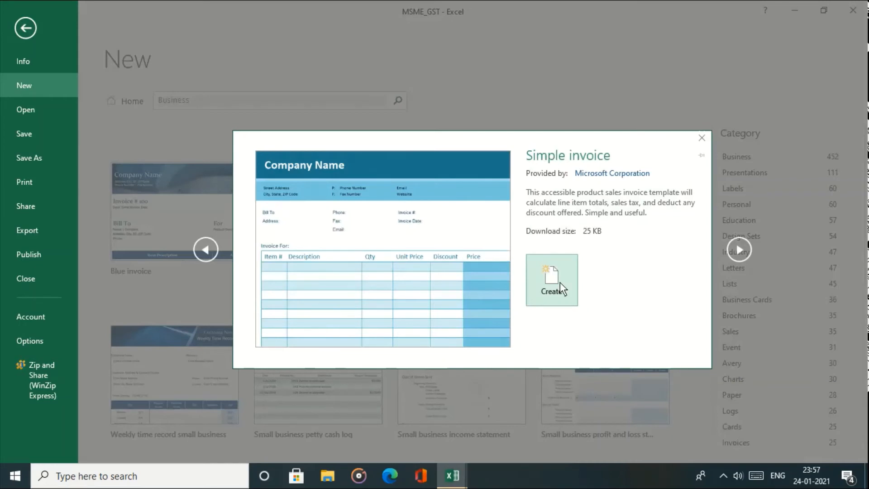
click(560, 283)
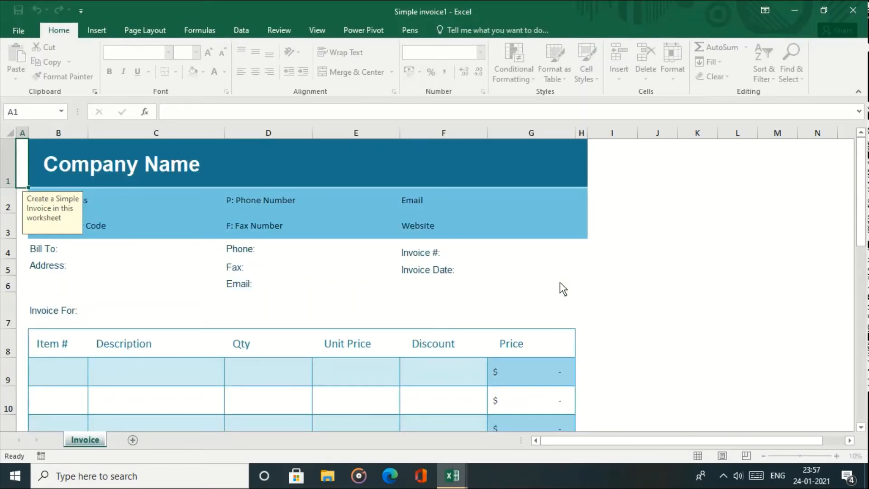
- Replace the Company Name with INFORMATICS
drag(866, 199, 865, 148)
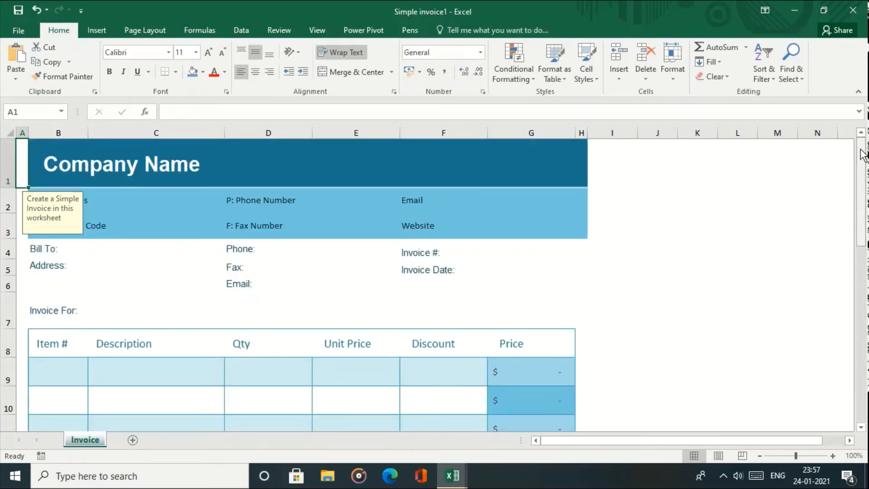
click(159, 169)
click(70, 169)
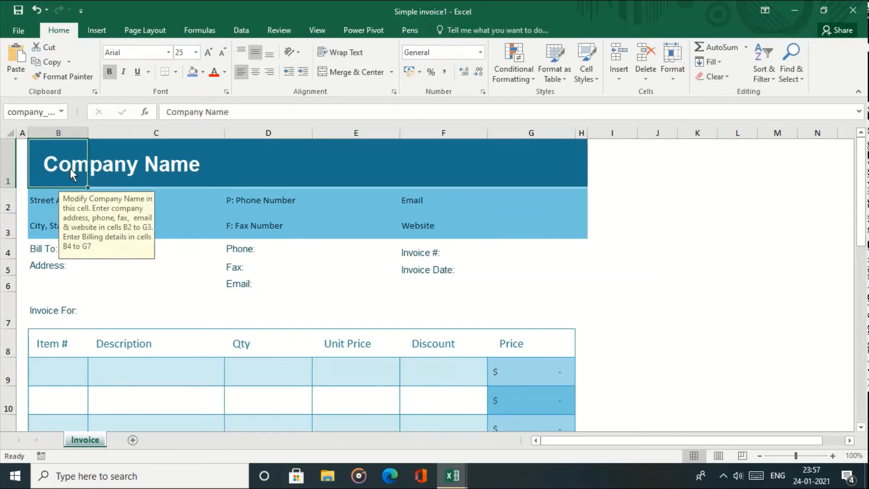
text(INF)
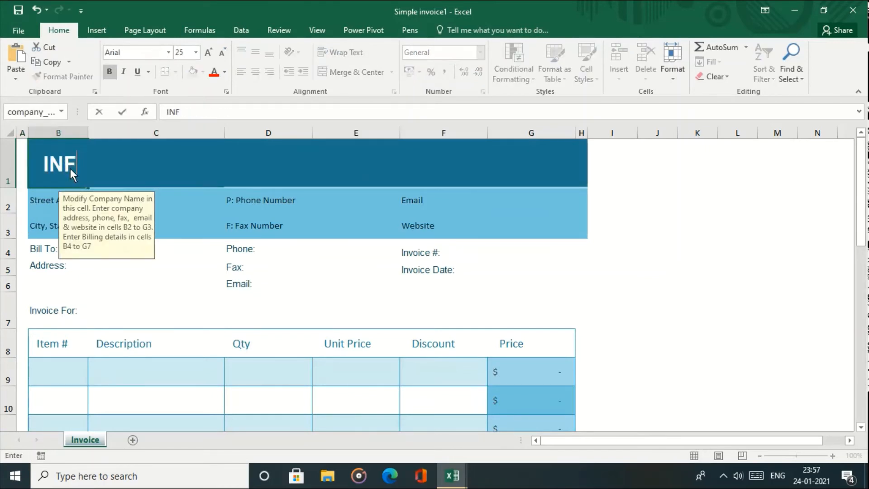
text(ORMATICS)
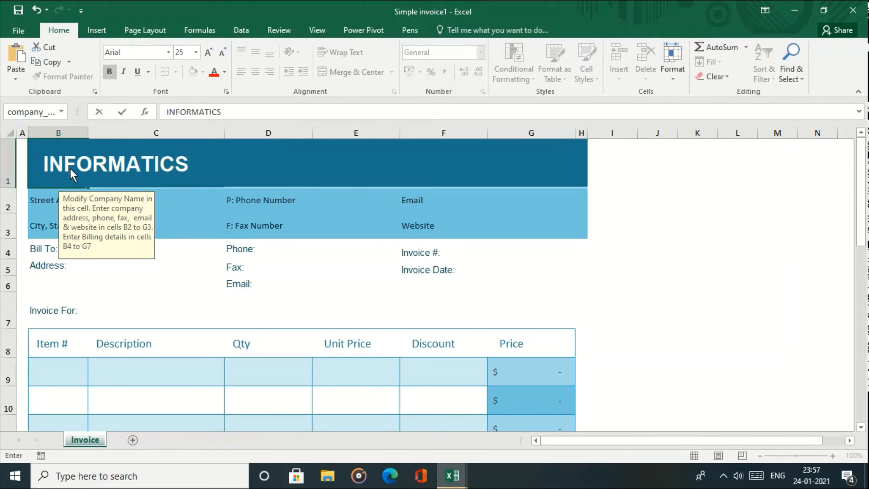
key(Return)
- Enter item Monitor with description LCD MONITOR 15" in the first invoice row
key(Down)
key(Down)
key(Down)
key(Down)
key(Down)
key(Down)
key(Down)
key(Down)
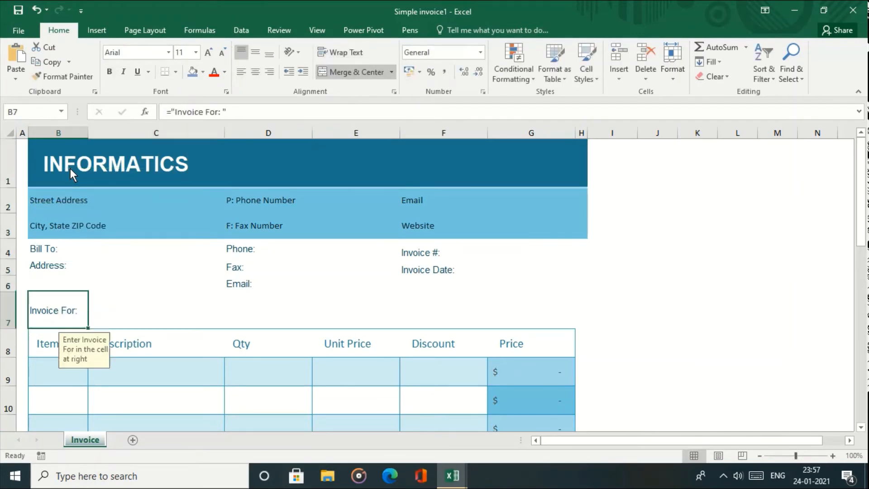
key(Up)
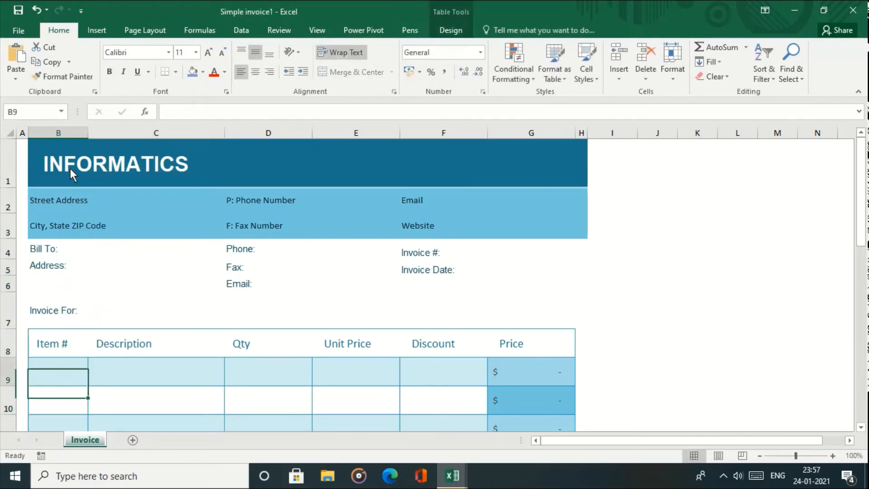
text(1)
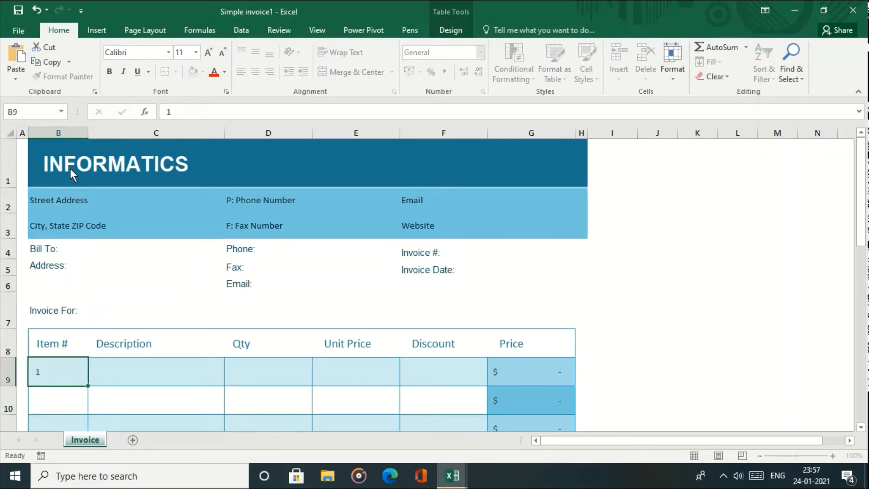
key(Return)
key(Up)
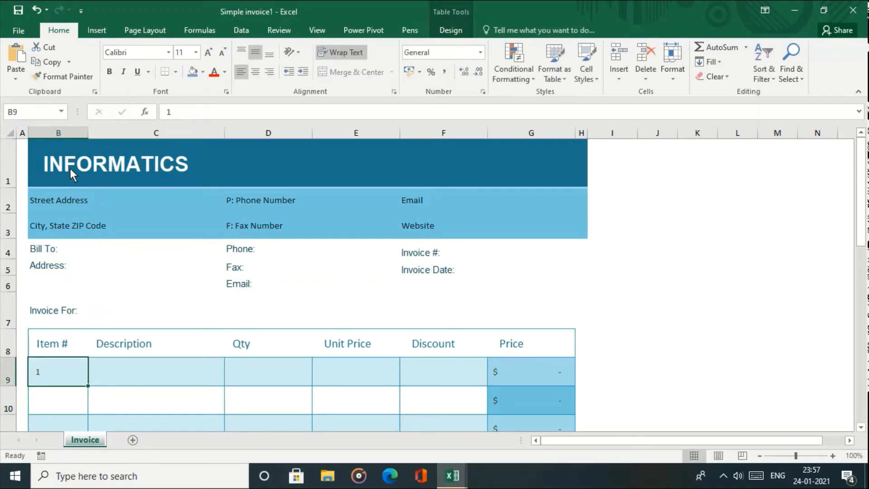
text(Monitor)
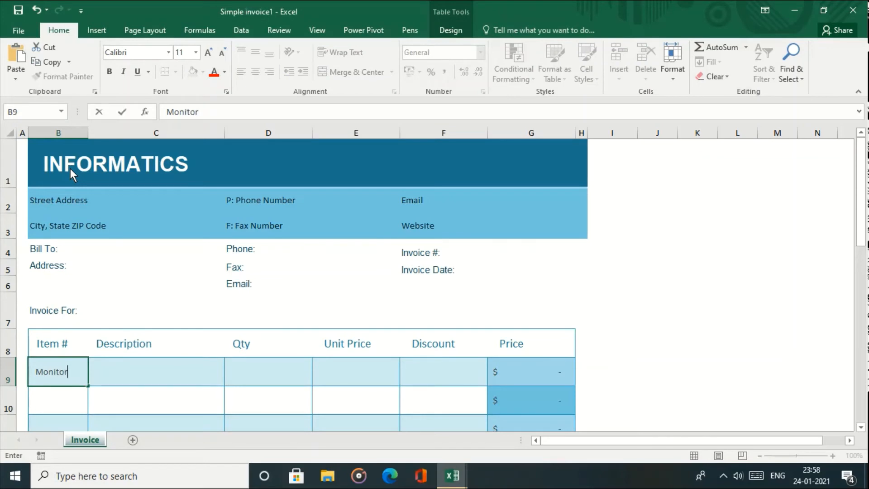
key(Tab)
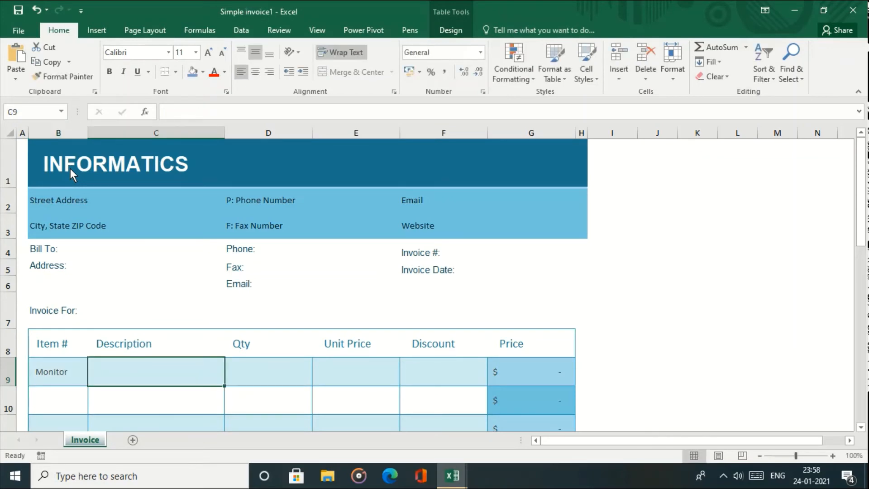
text(LCD MONITORS)
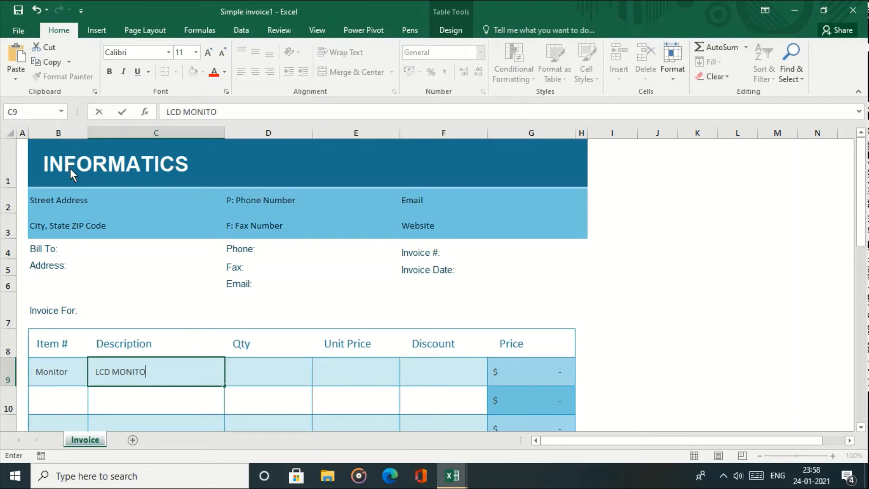
key(BackSpace)
text(15")
key(Tab)
- Give the Monitor line quantity 10, unit price 4000 and a 2% discount
text(10)
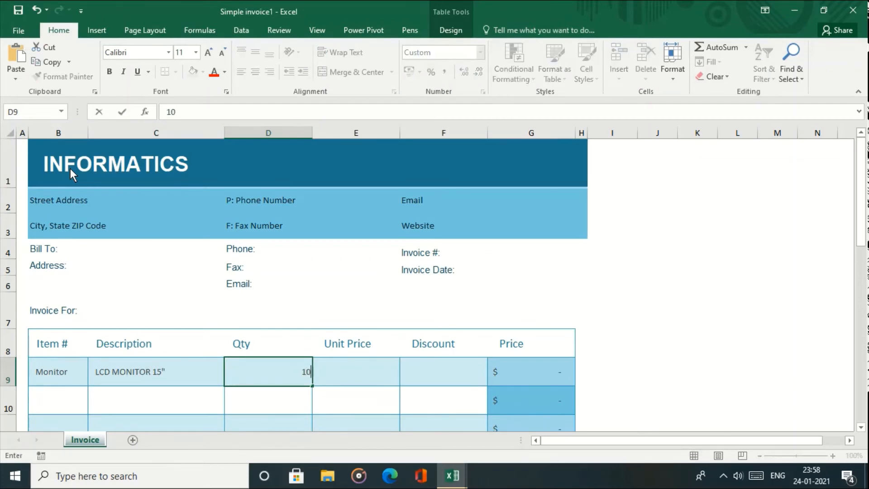
key(Tab)
text(4000)
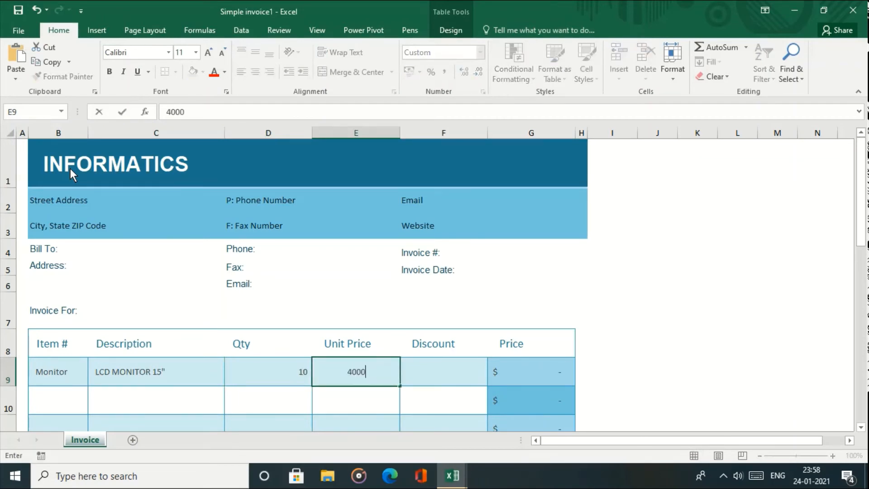
key(Tab)
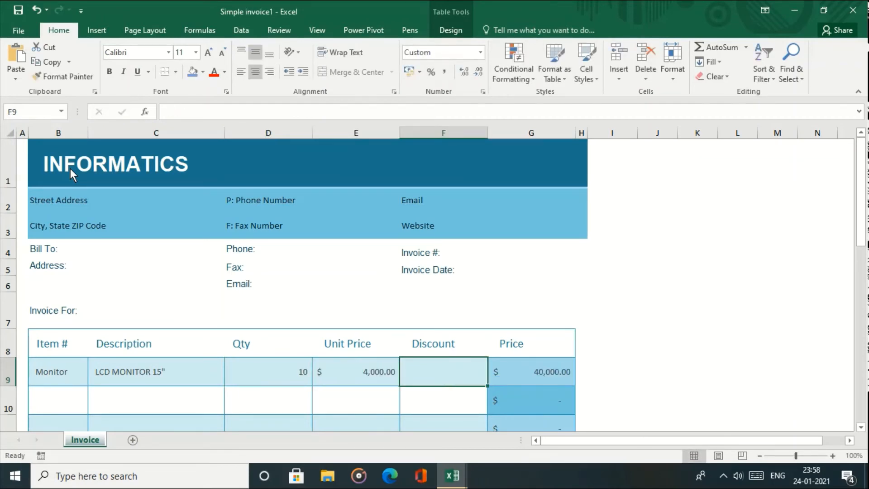
text(2%)
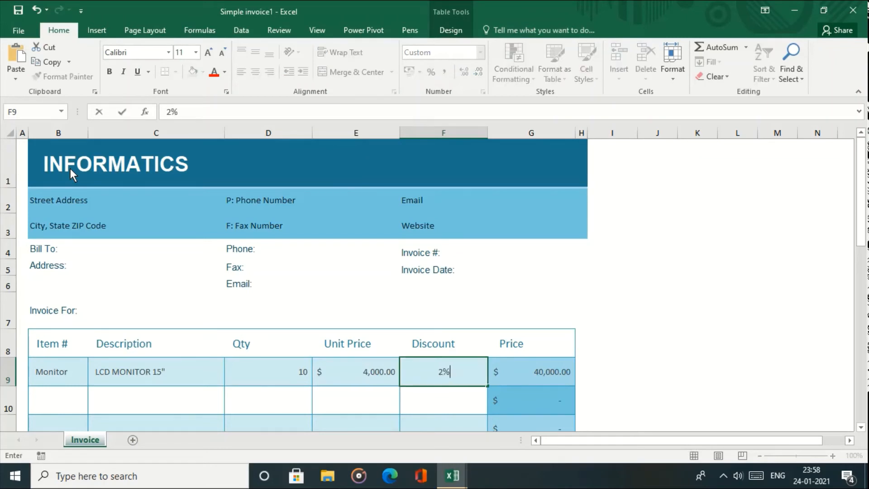
key(Return)
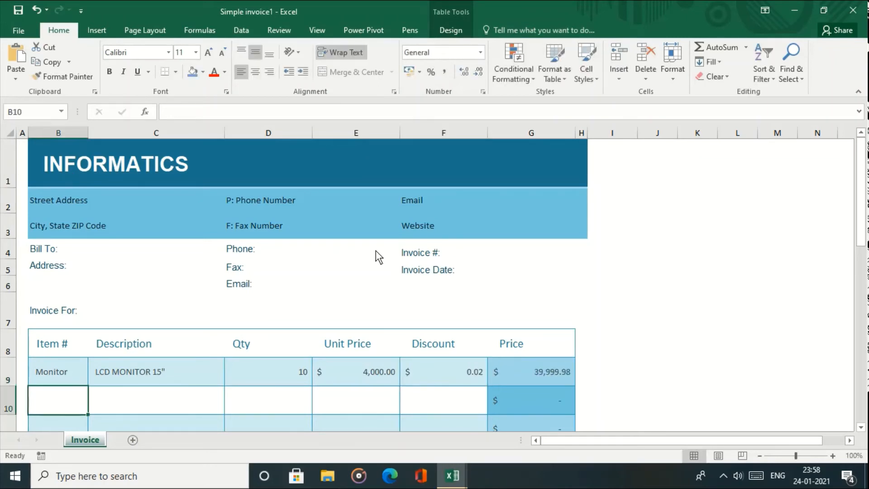
click(520, 376)
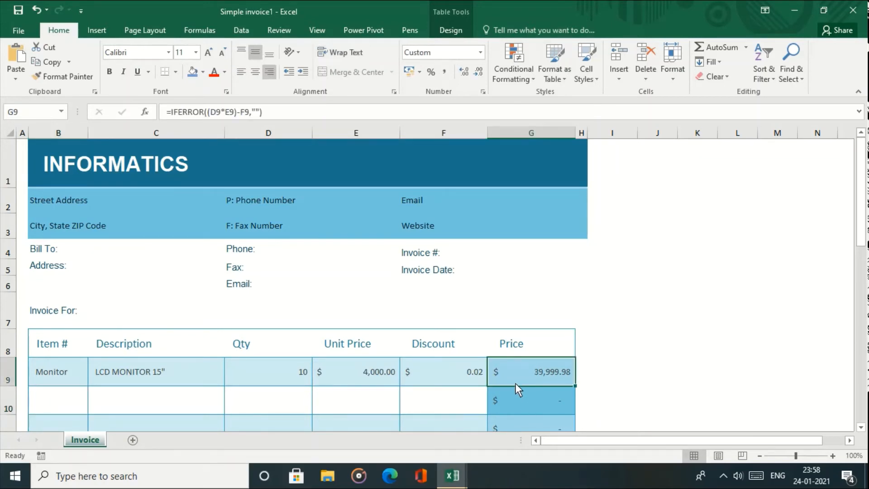
- Format the Monitor price in G9 with the ₹ English (India) accounting currency
click(420, 74)
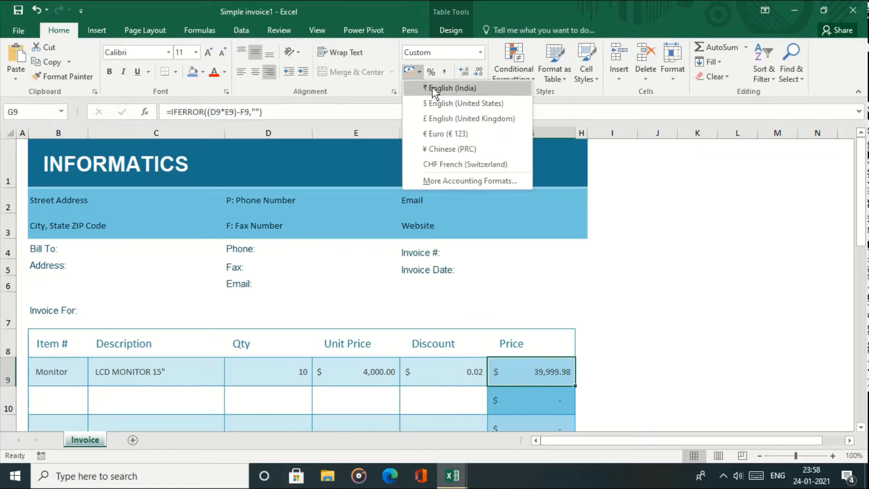
click(432, 88)
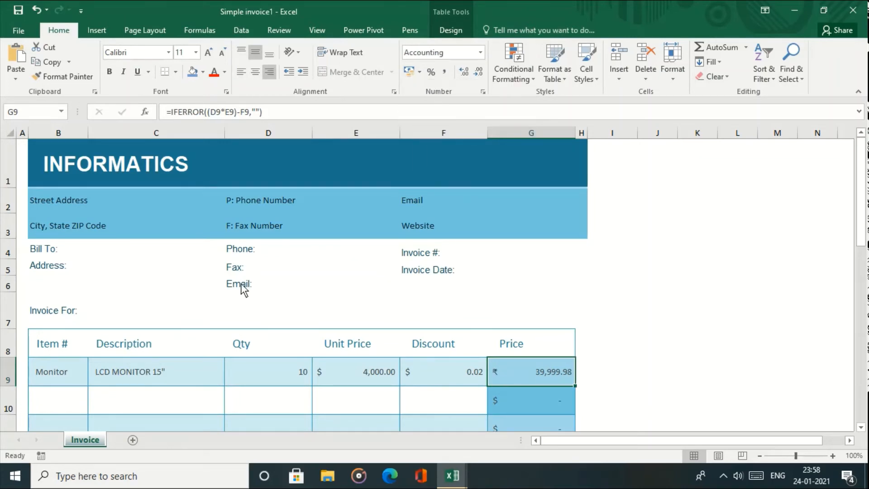
drag(863, 223, 859, 176)
- Look through the New, Open and Print preview pages, then return to the invoice
click(19, 28)
click(30, 83)
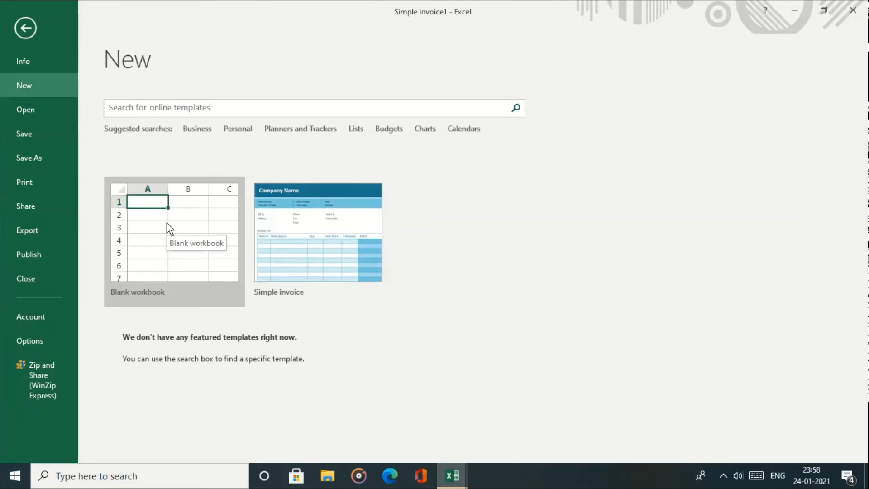
click(41, 113)
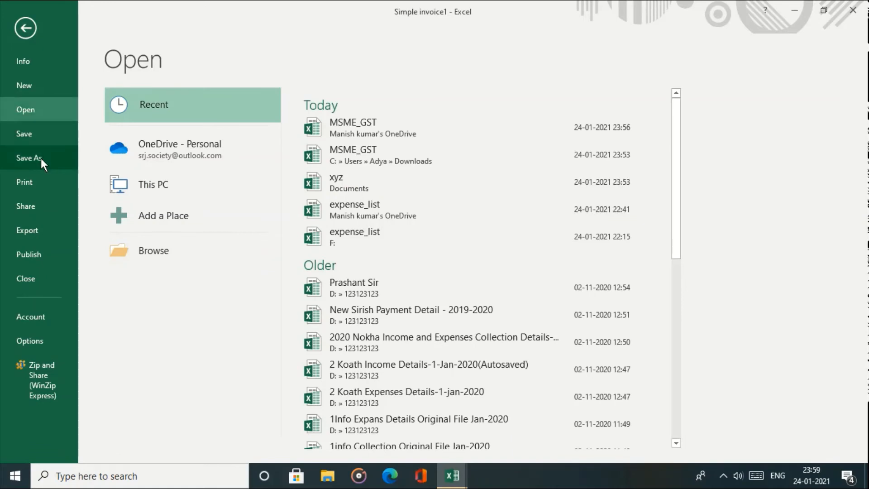
click(41, 184)
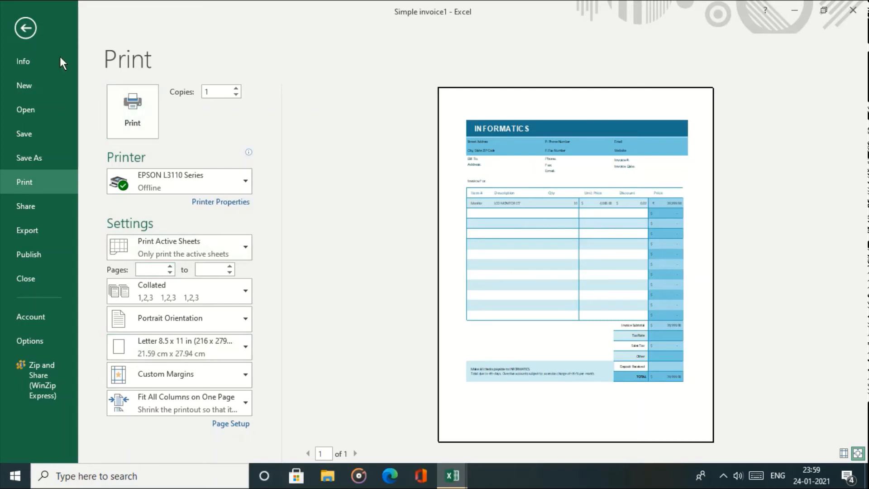
click(27, 25)
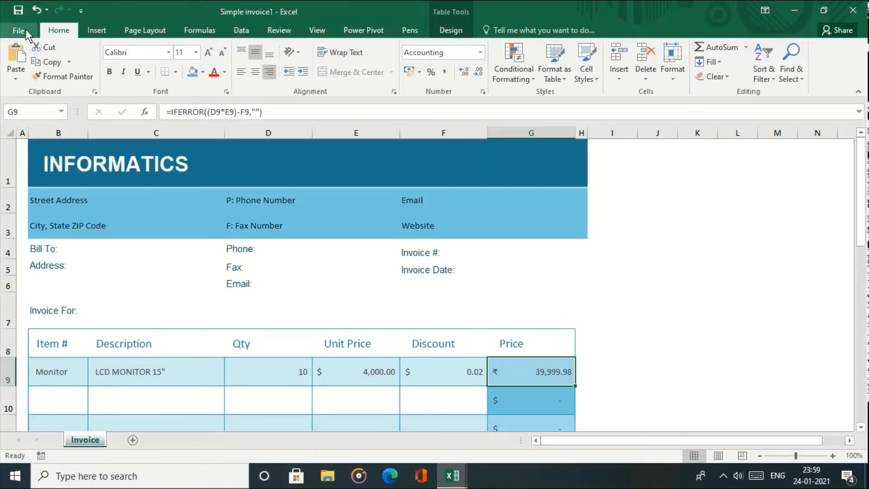
- Check the Share options, then open the workbook's Info page
click(29, 34)
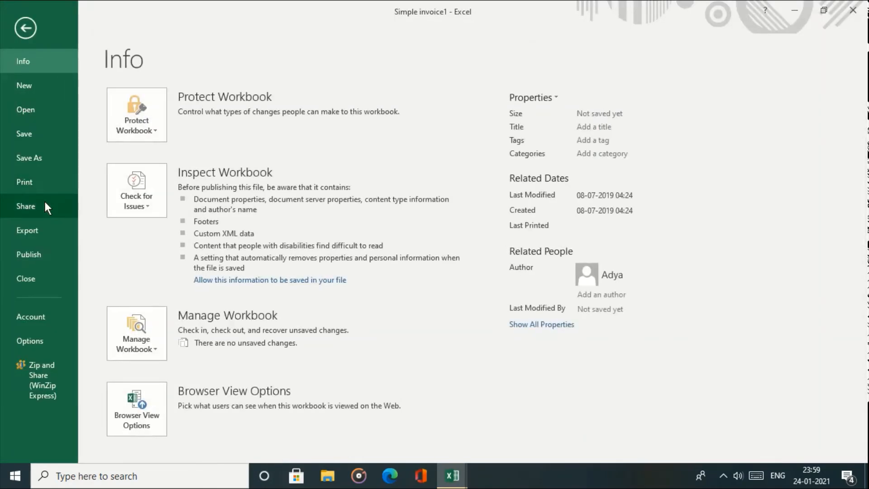
click(45, 203)
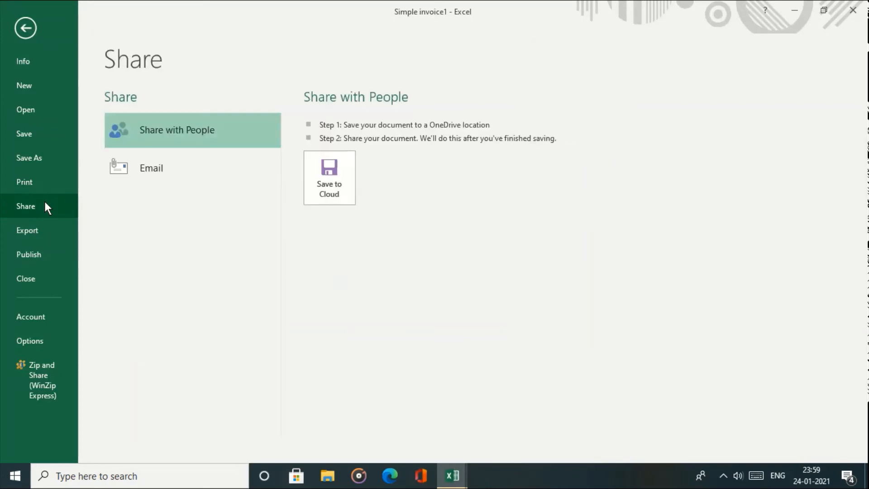
click(26, 31)
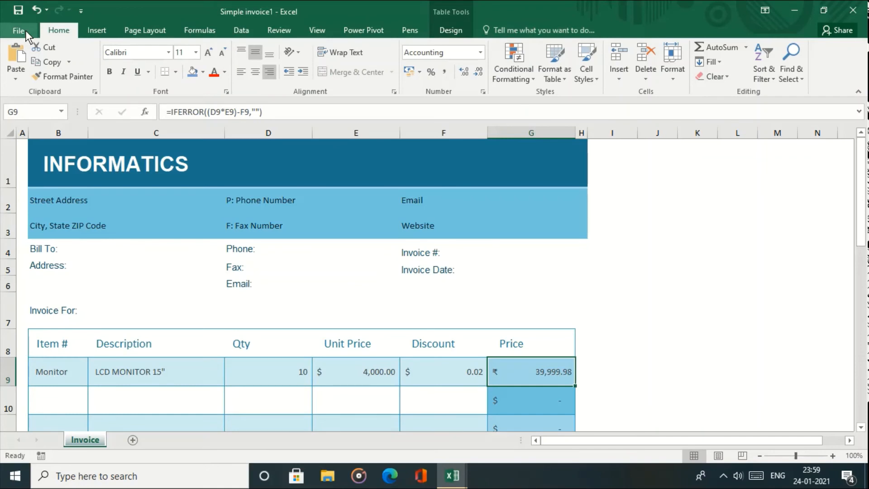
click(19, 31)
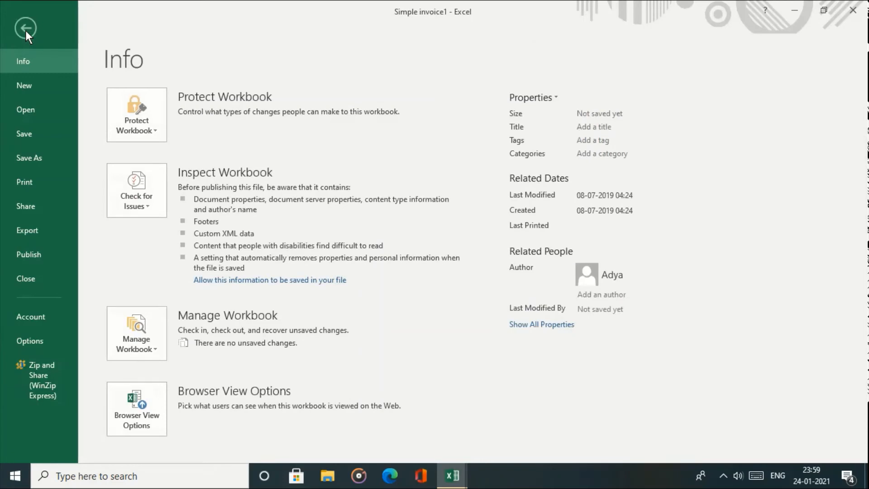
- Export the invoice as a PDF named Simple invoice1 into OneDrive
click(56, 236)
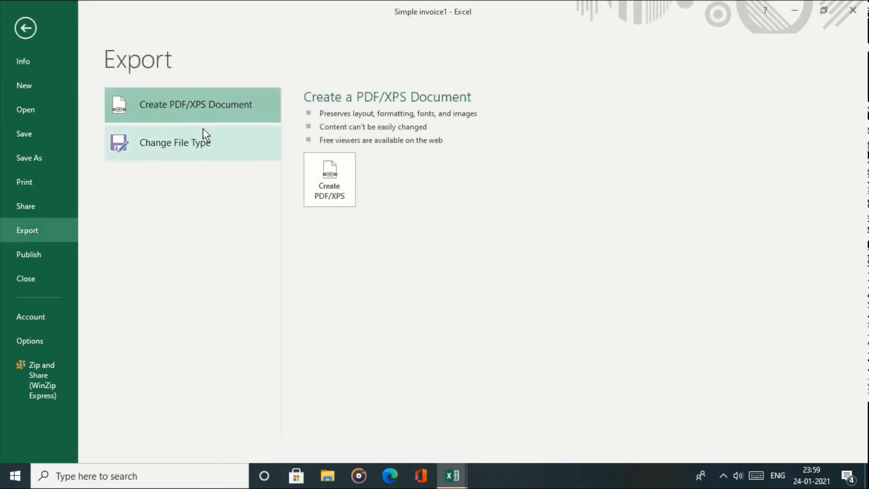
click(325, 191)
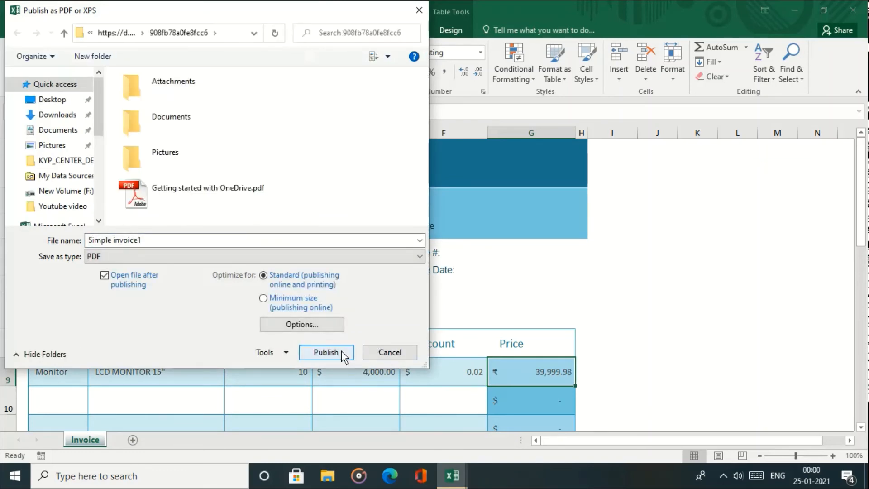
click(341, 352)
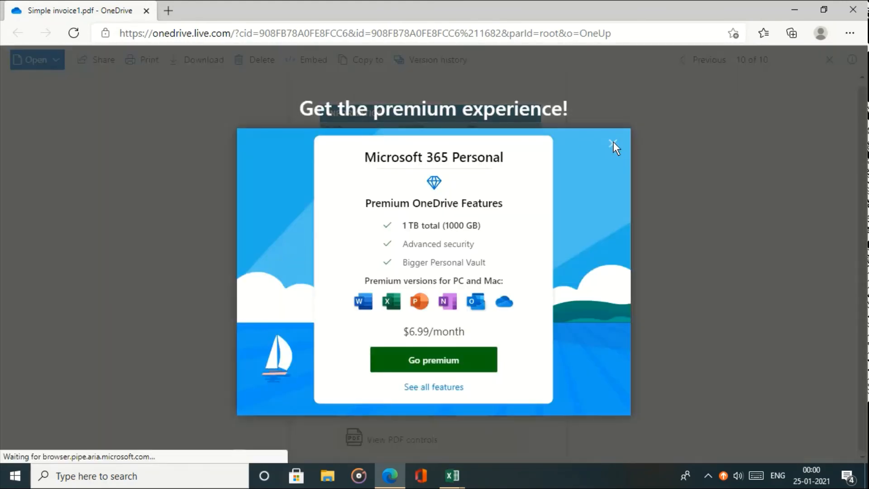
- Dismiss the 'Get the premium experience!' popup over Simple invoice1.pdf
click(613, 143)
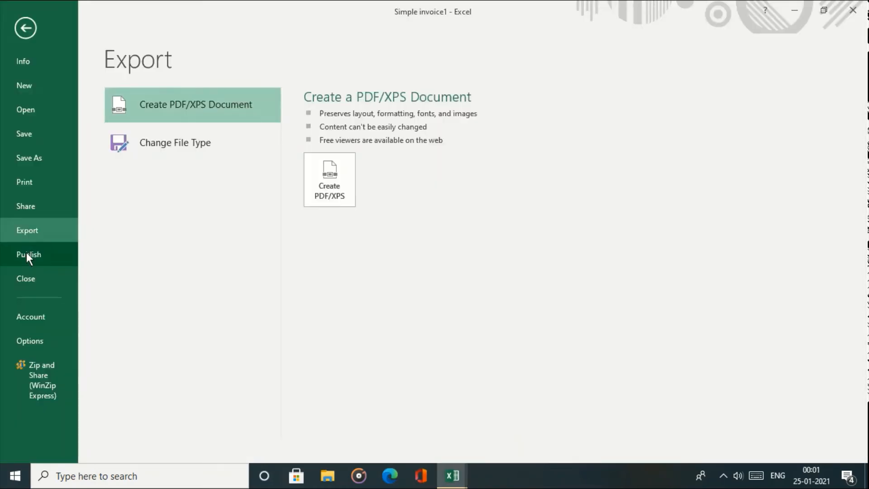
- View the Power BI publish options, then close Simple invoice1
click(26, 256)
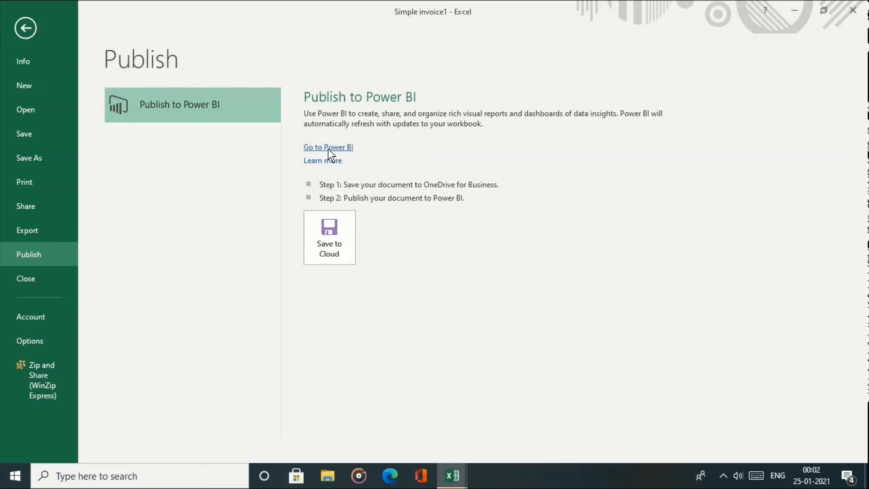
click(50, 269)
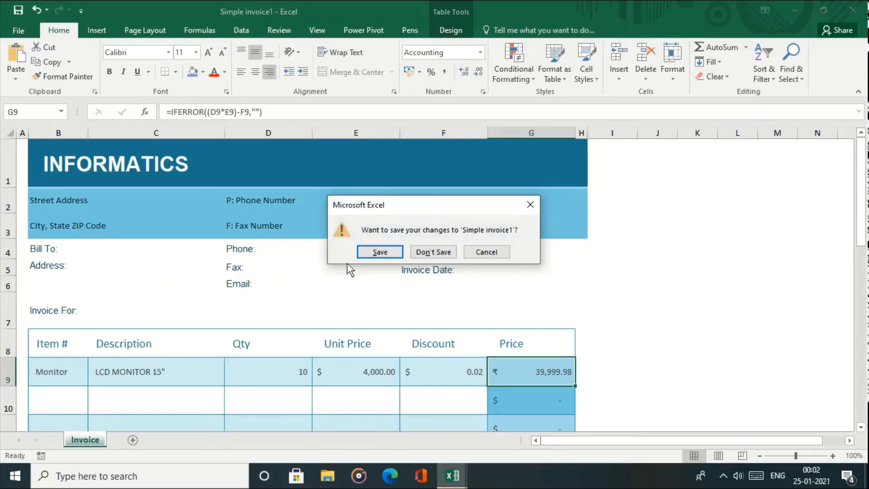
- Save the changes to Simple invoice1, then view the MSME_GST Account page and open Excel Options
click(380, 252)
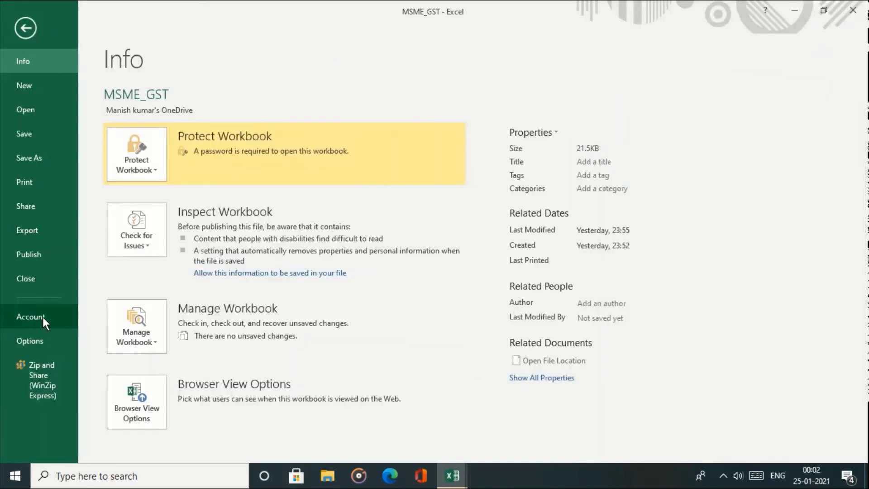
click(43, 317)
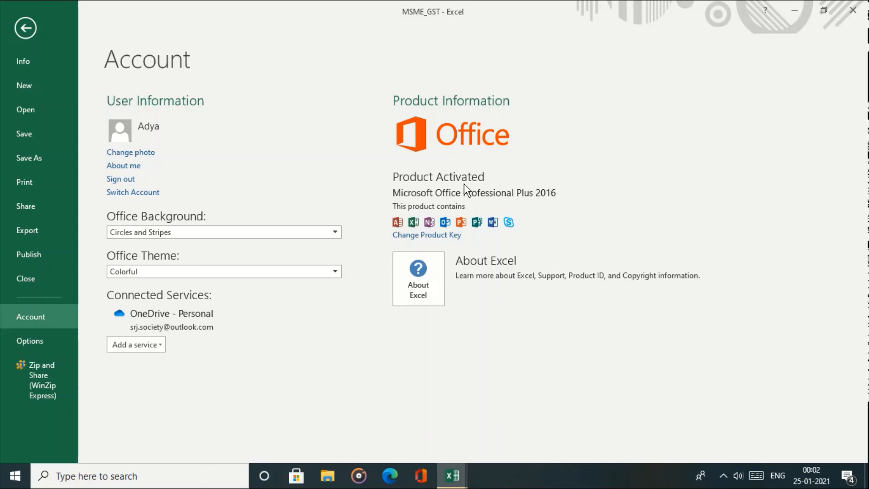
click(44, 340)
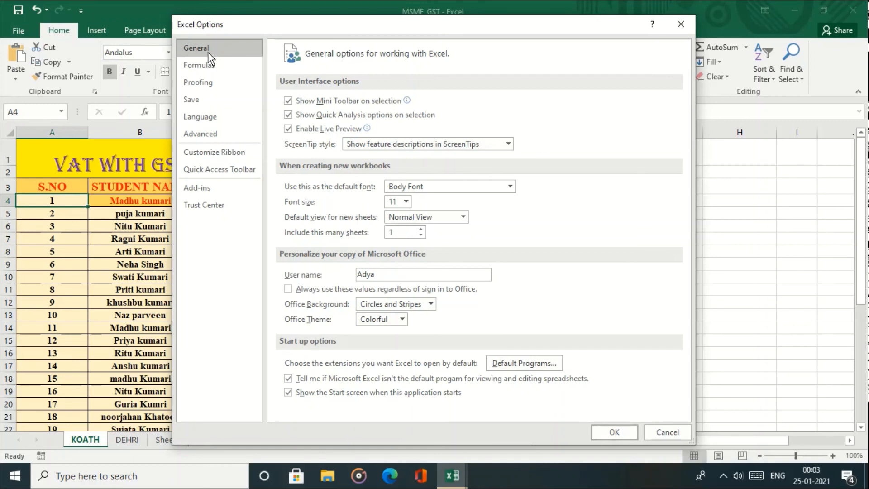
- Browse the Formulas, Proofing, Save, Language and Advanced categories in Excel Options, ending at Customize Ribbon
click(208, 63)
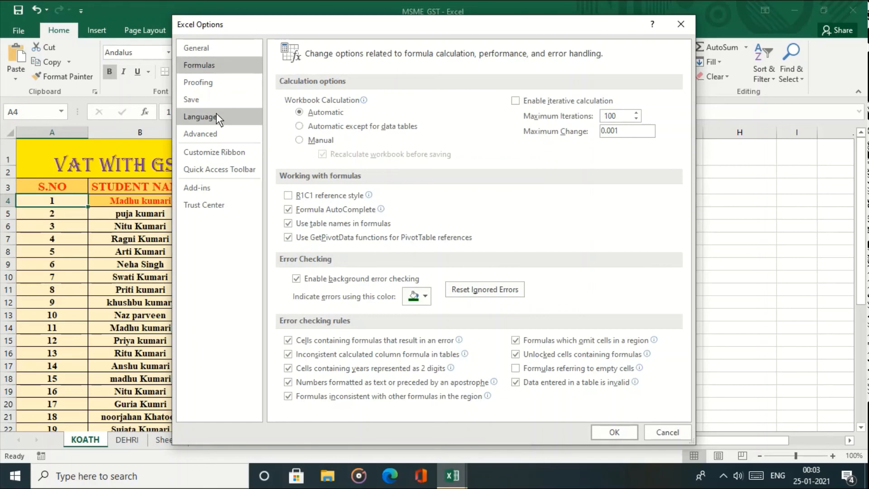
click(208, 85)
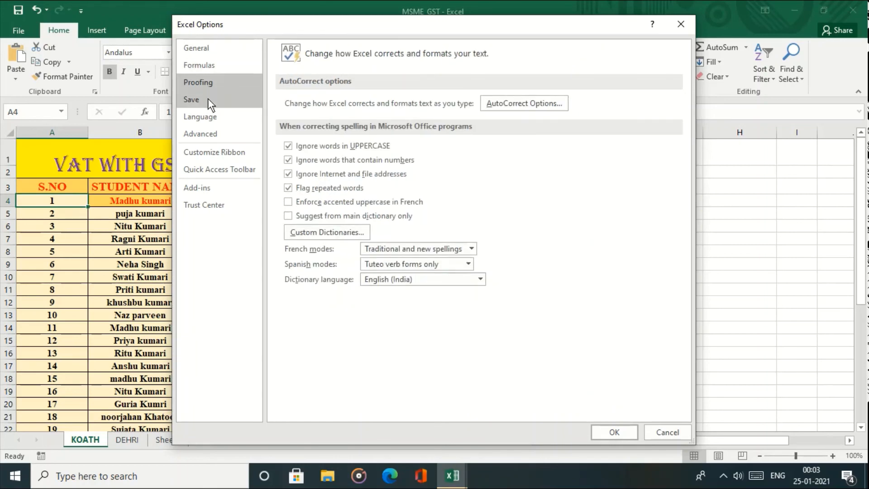
click(208, 98)
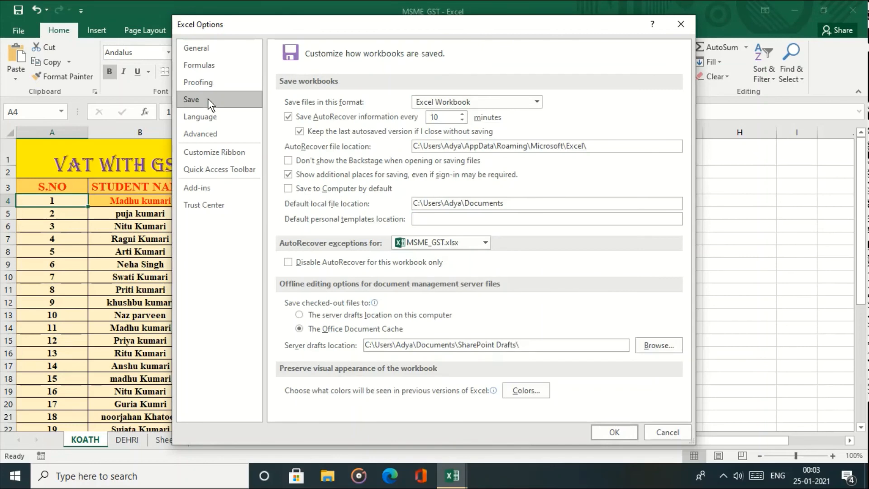
click(211, 112)
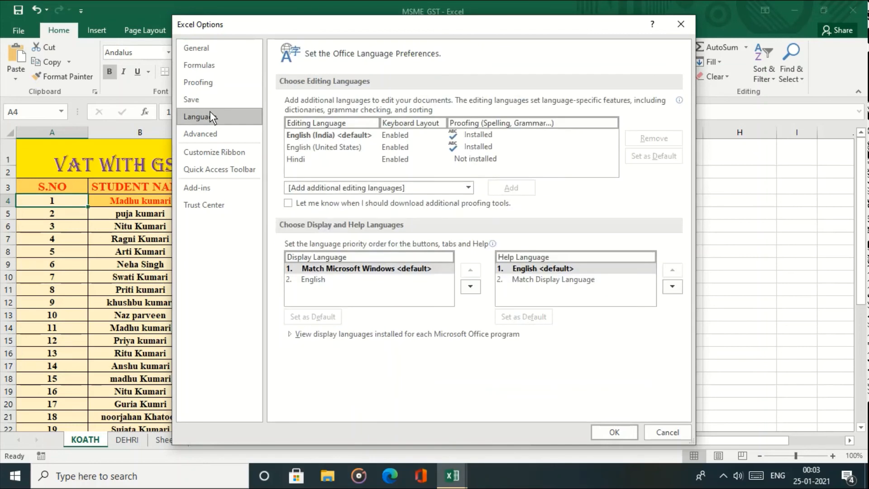
click(216, 134)
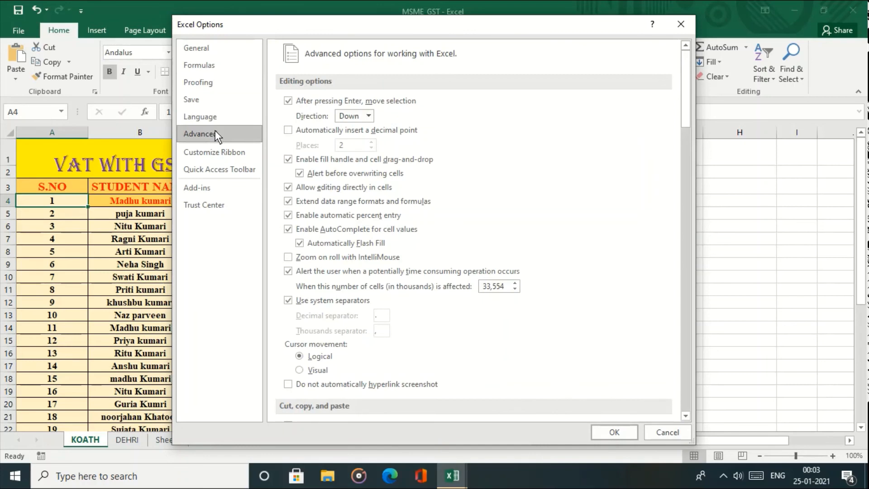
click(221, 159)
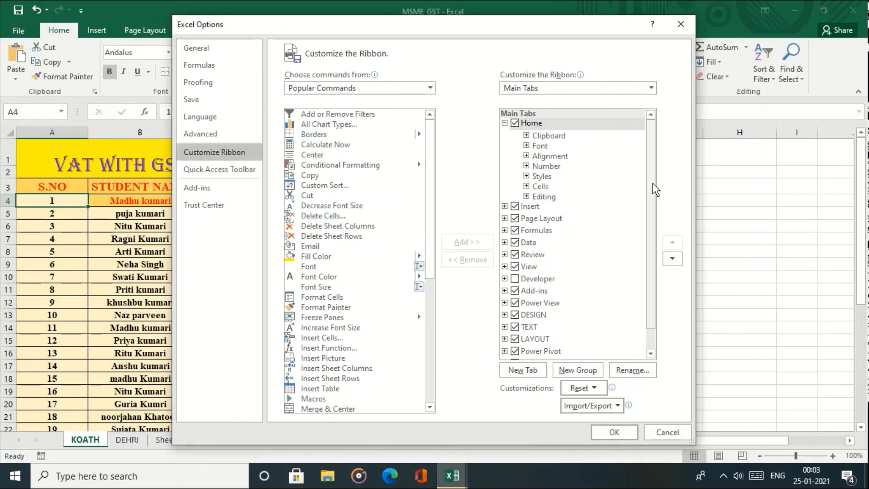
- Uncheck Power View, DESIGN and Data under Main Tabs and apply with OK
mouse_move(653, 183)
mouse_down()
mouse_move(652, 209)
mouse_move(650, 199)
mouse_up()
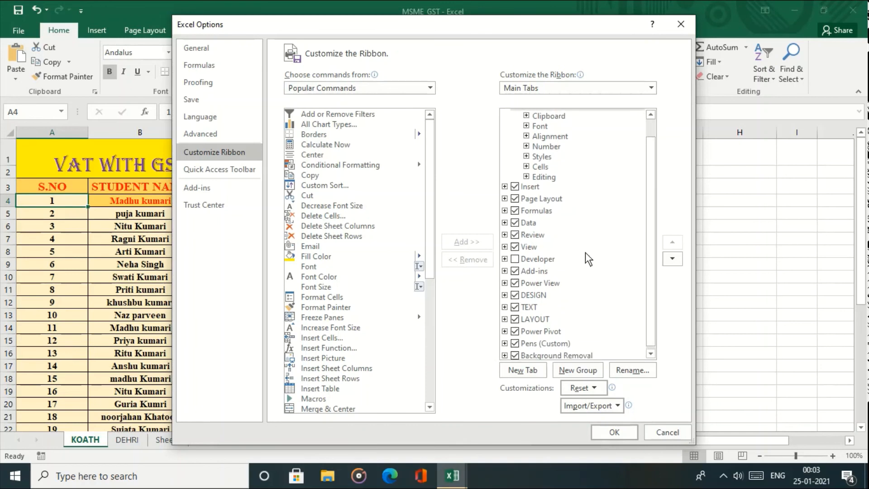
click(515, 284)
click(516, 295)
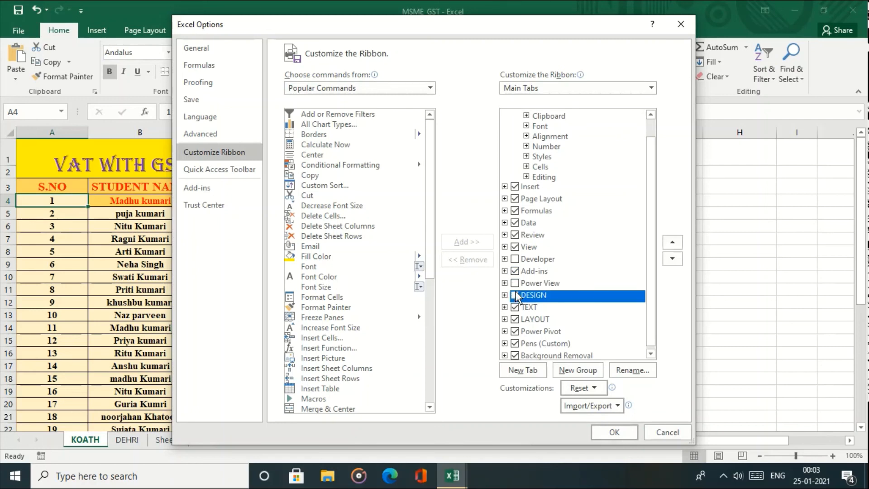
click(515, 223)
click(605, 431)
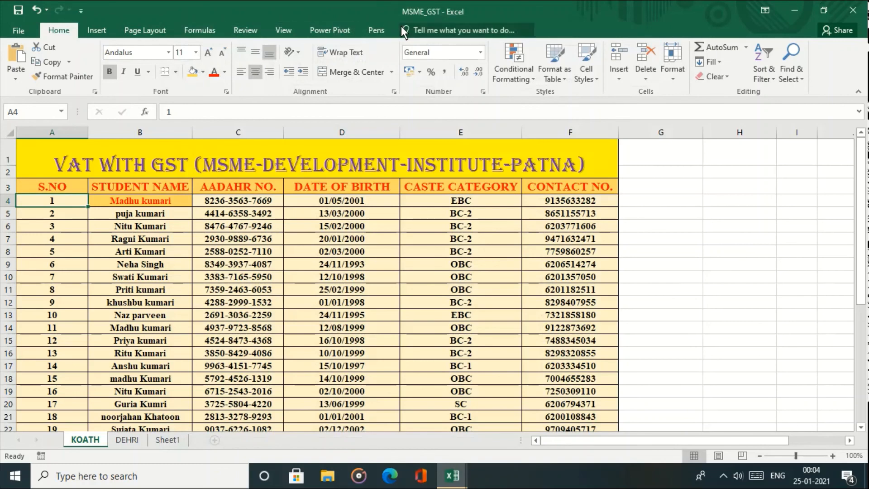
- Reopen Excel Options and step through Proofing, Save and Advanced to Customize Ribbon
click(18, 30)
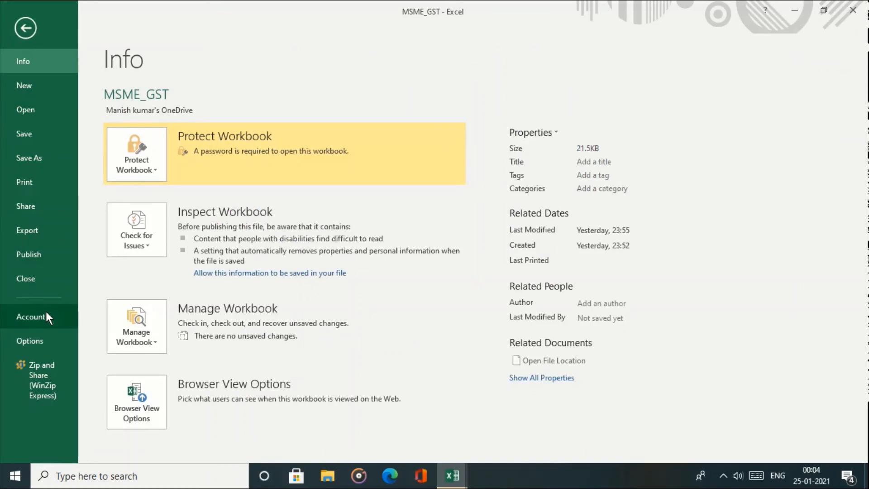
key(Escape)
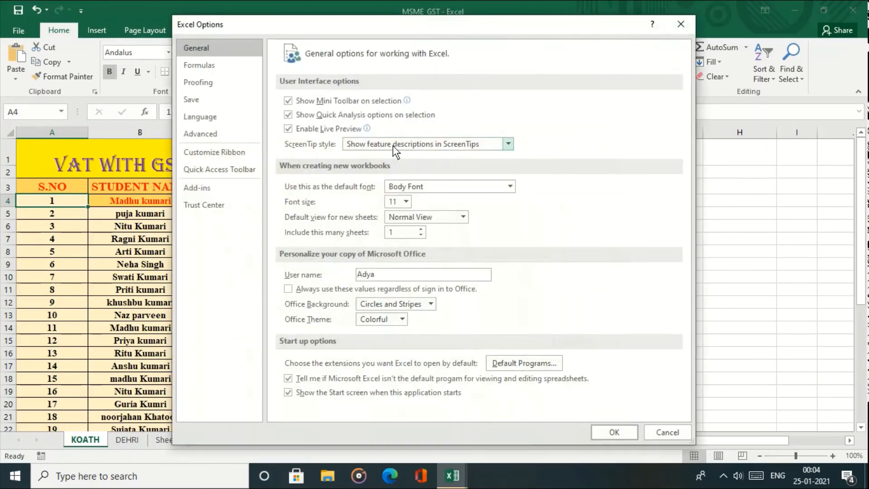
click(201, 85)
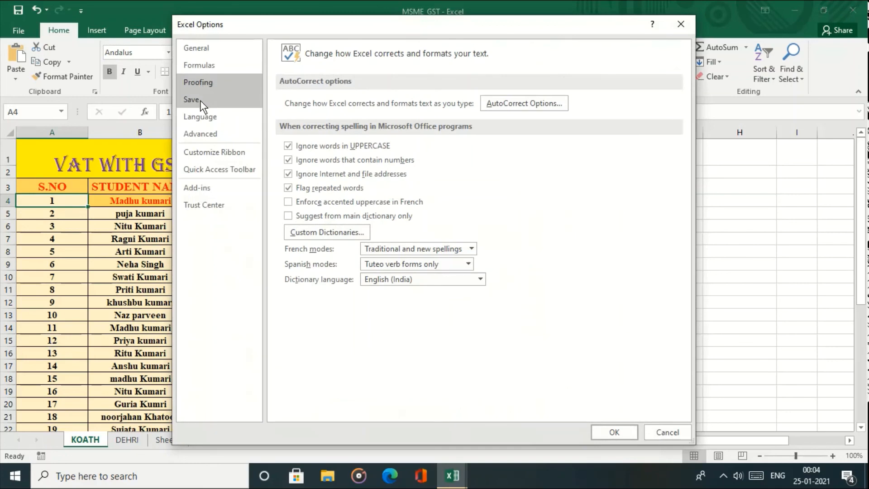
click(200, 99)
click(204, 131)
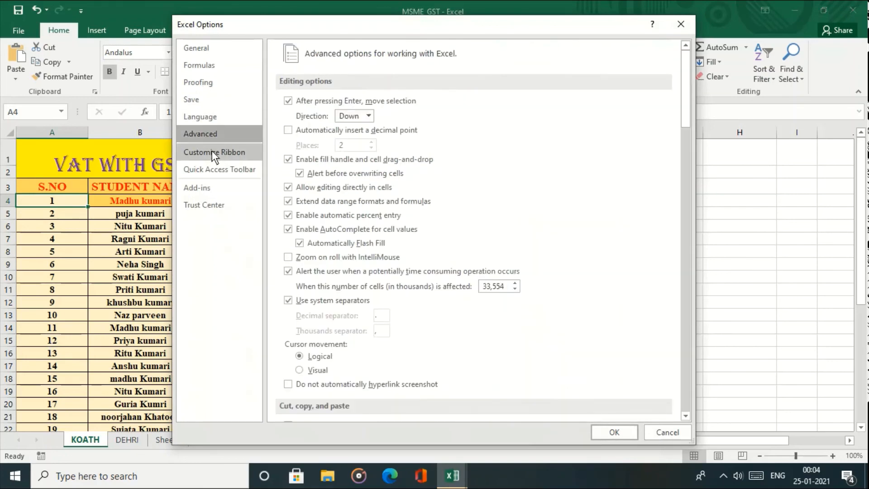
click(212, 150)
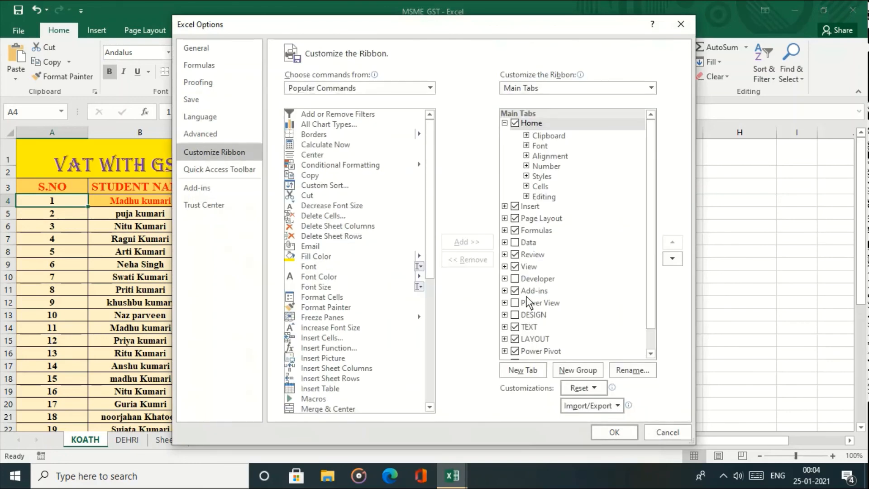
- Re-check Power View and DESIGN, confirm with OK, and bring up the MSME_GST Info page
click(514, 302)
click(514, 314)
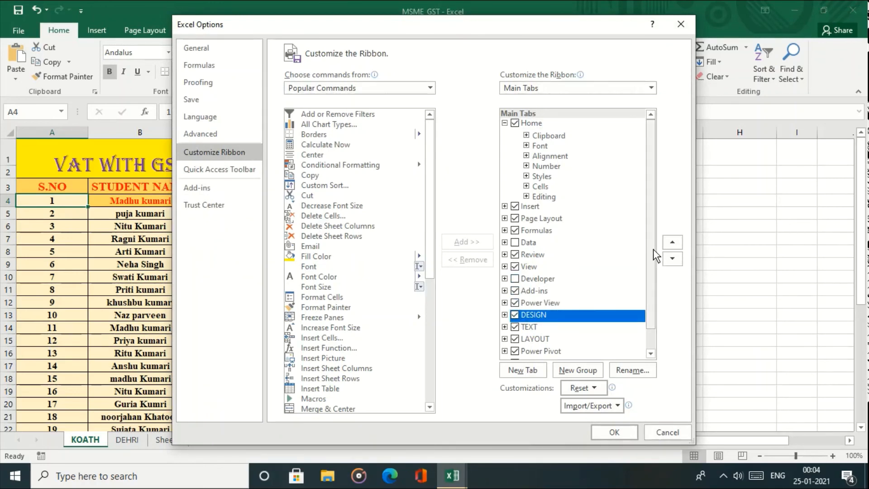
scroll(654, 281, down, 2)
click(616, 433)
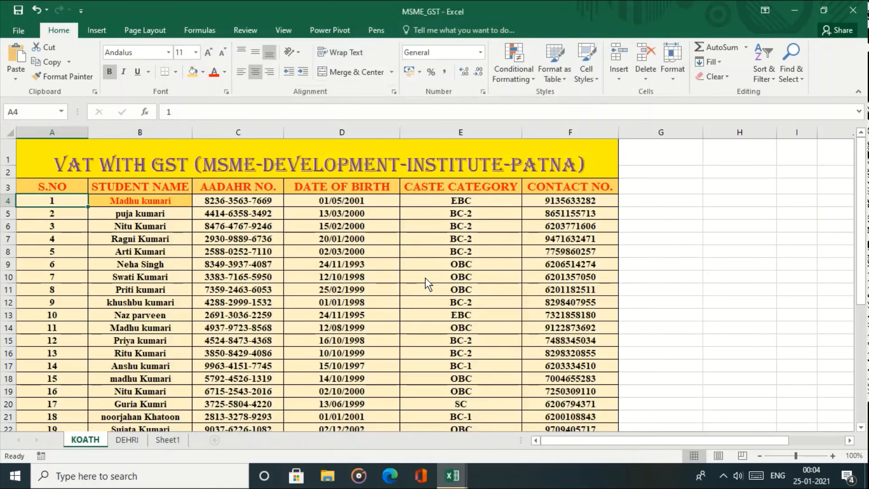
click(25, 33)
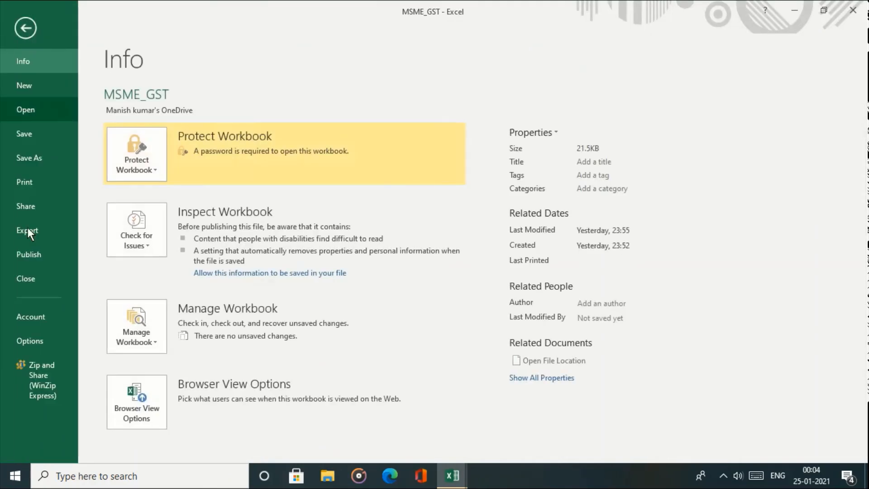